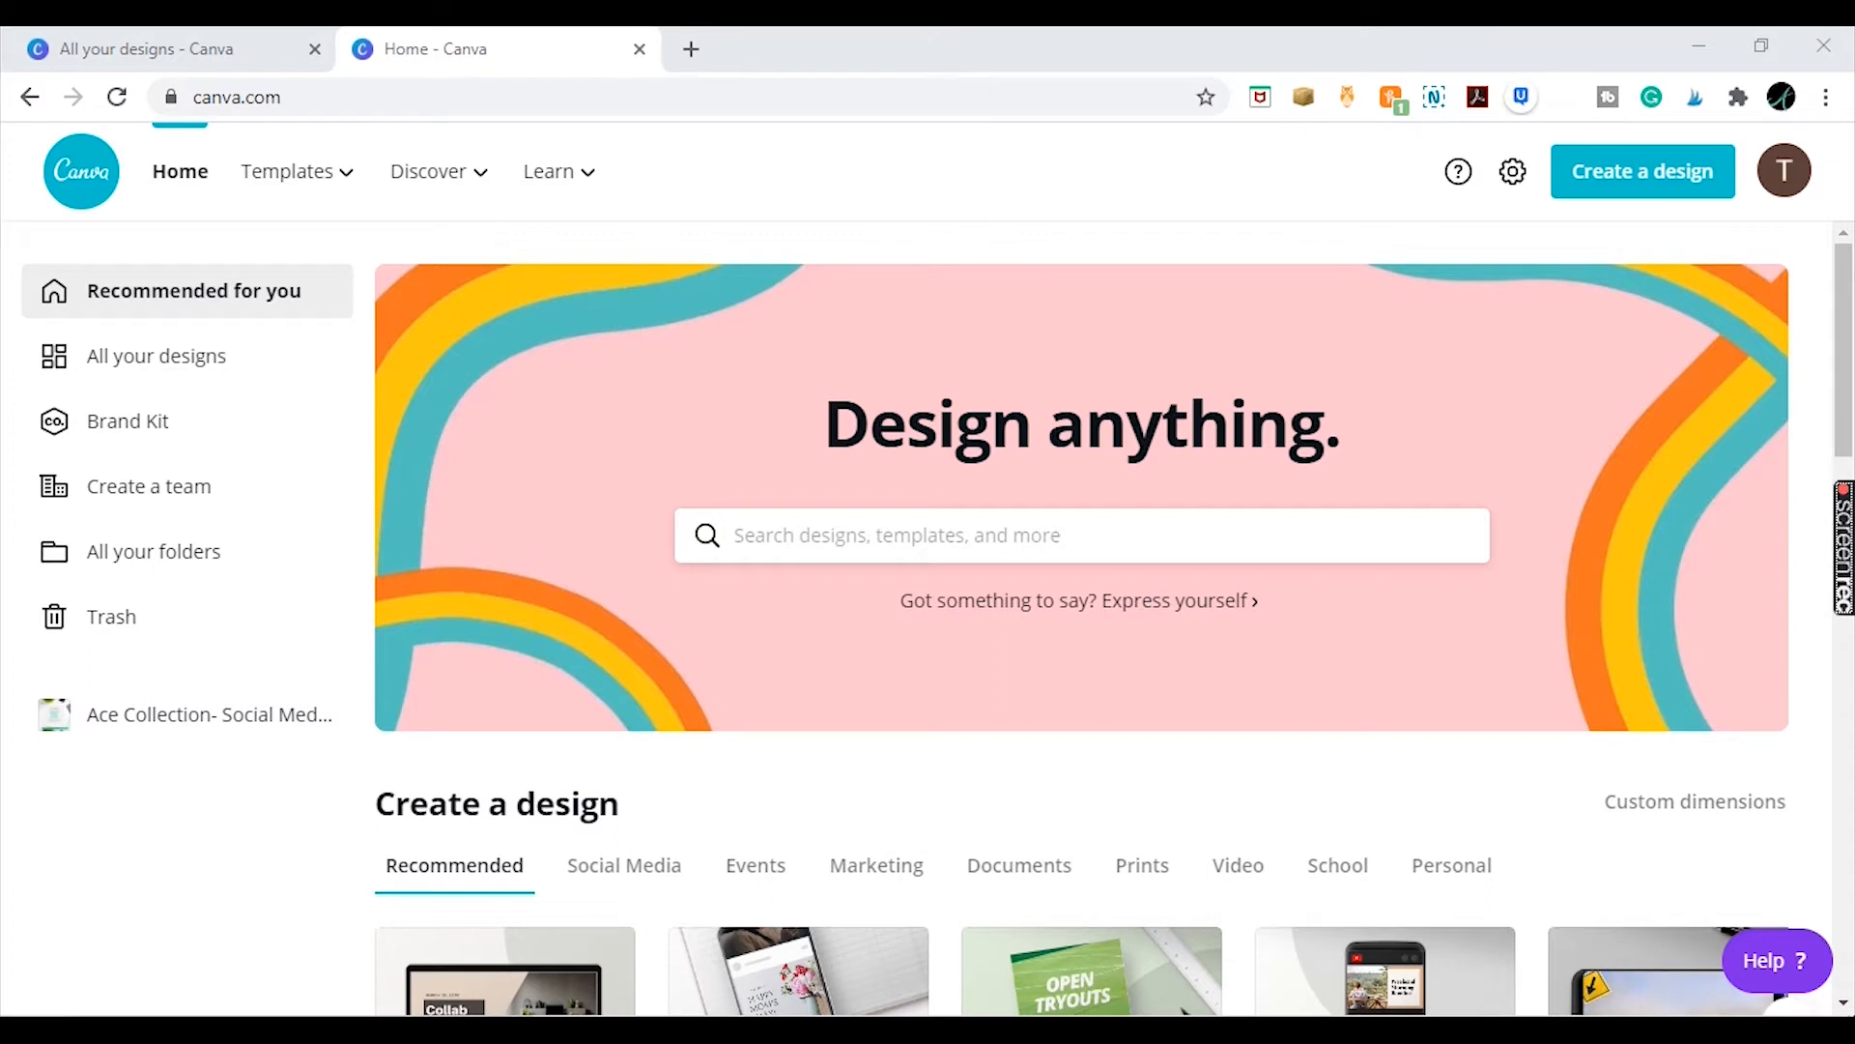
Start a new Instagram Post design
left_click(1643, 201)
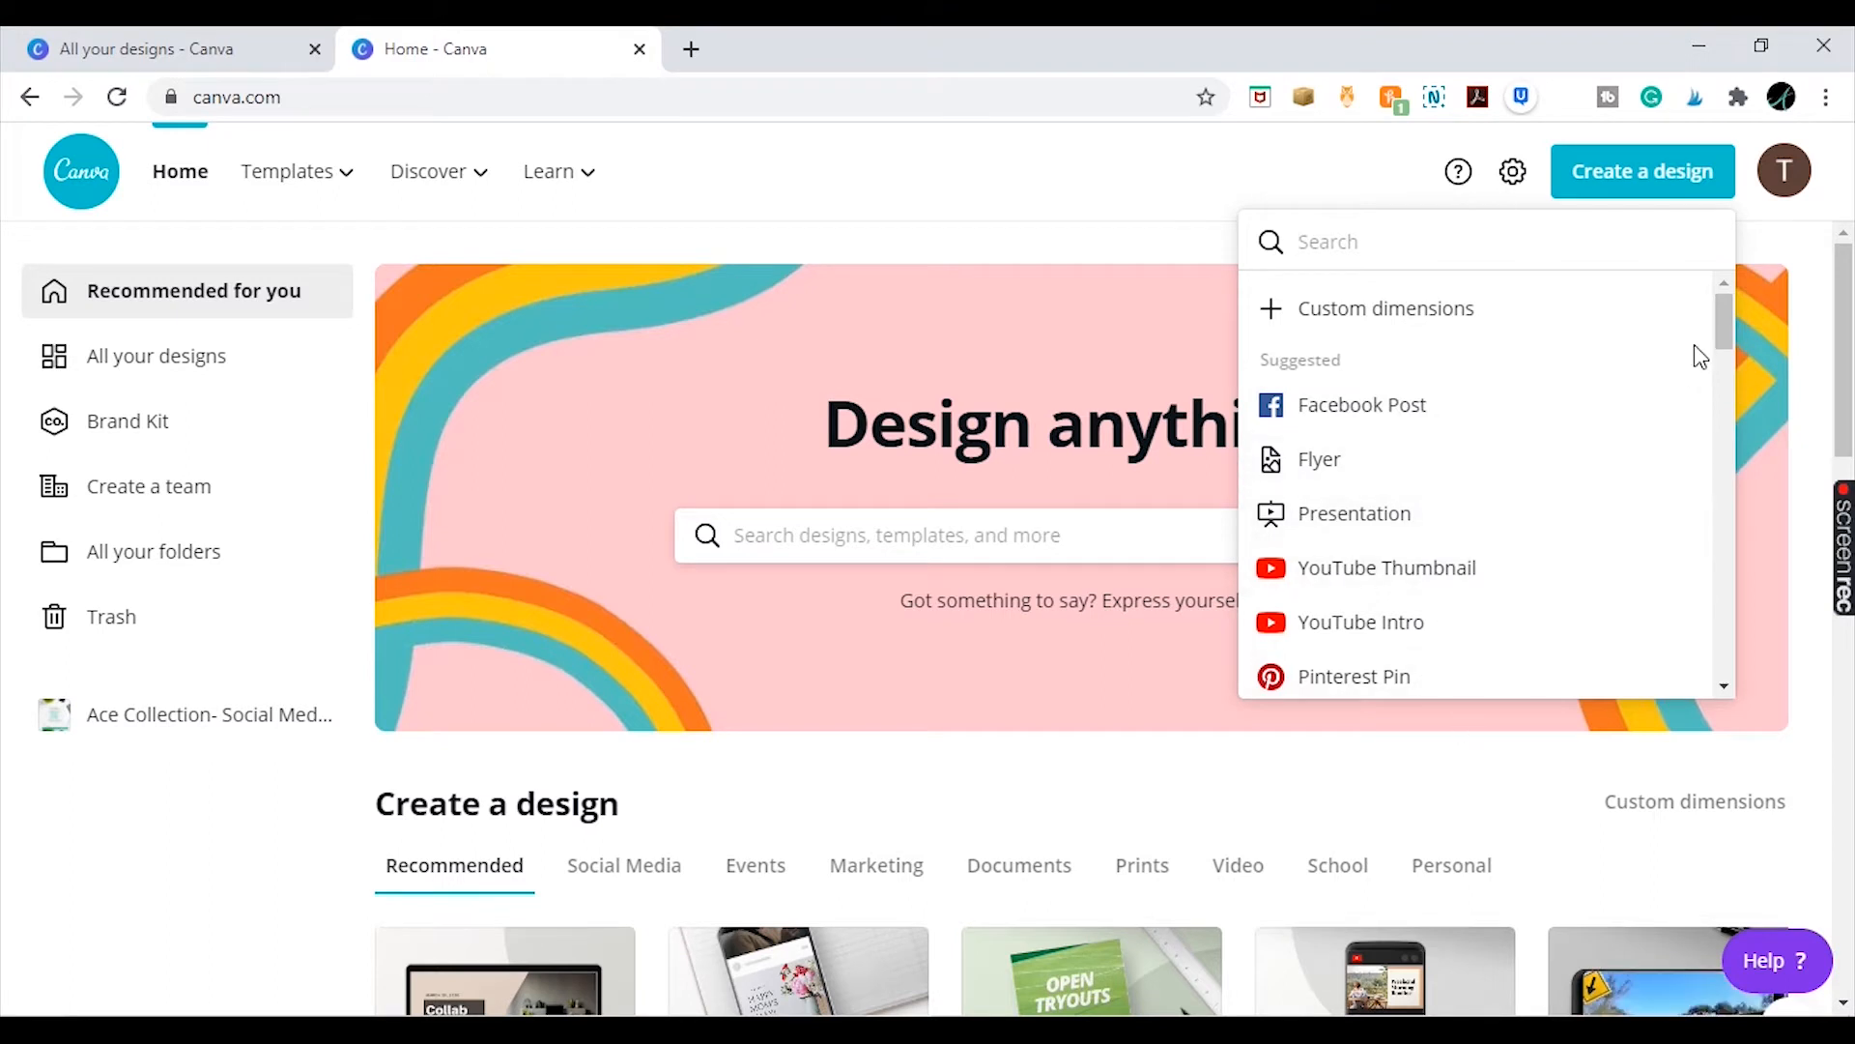
left_click_drag(1726, 338, 1726, 378)
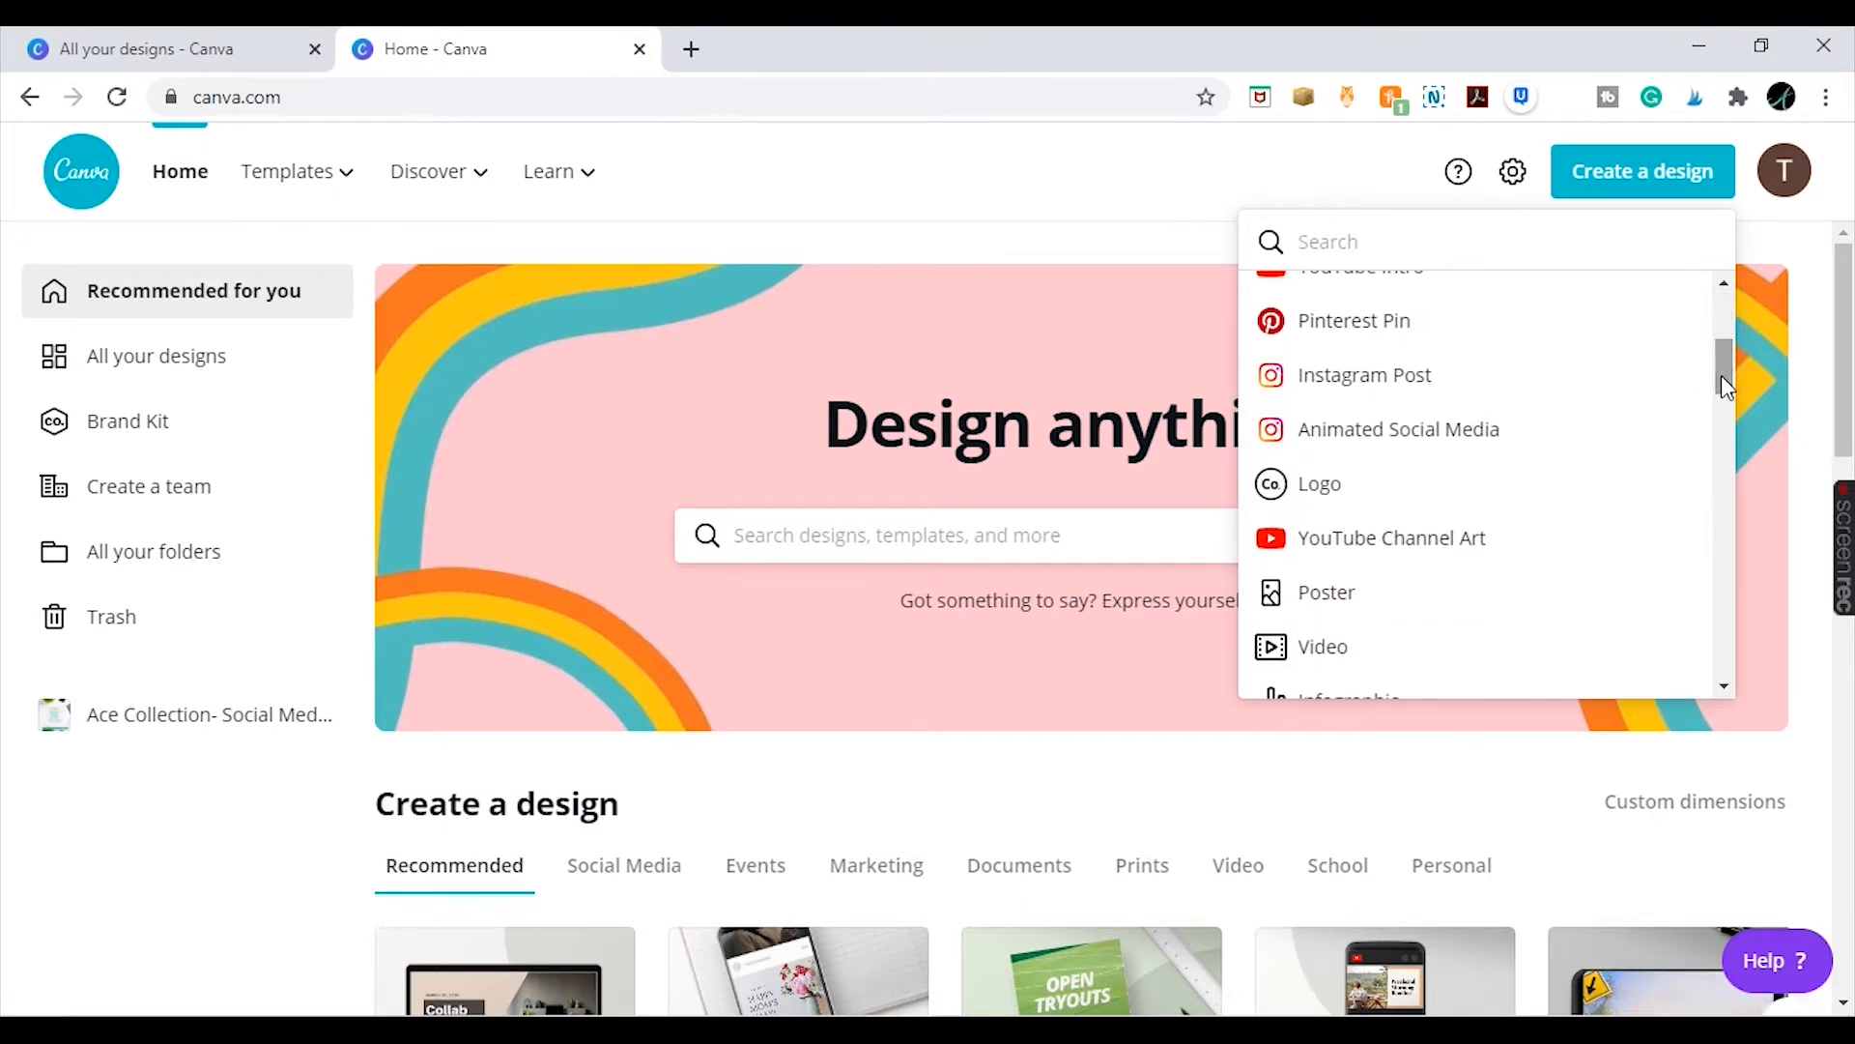
left_click(1442, 381)
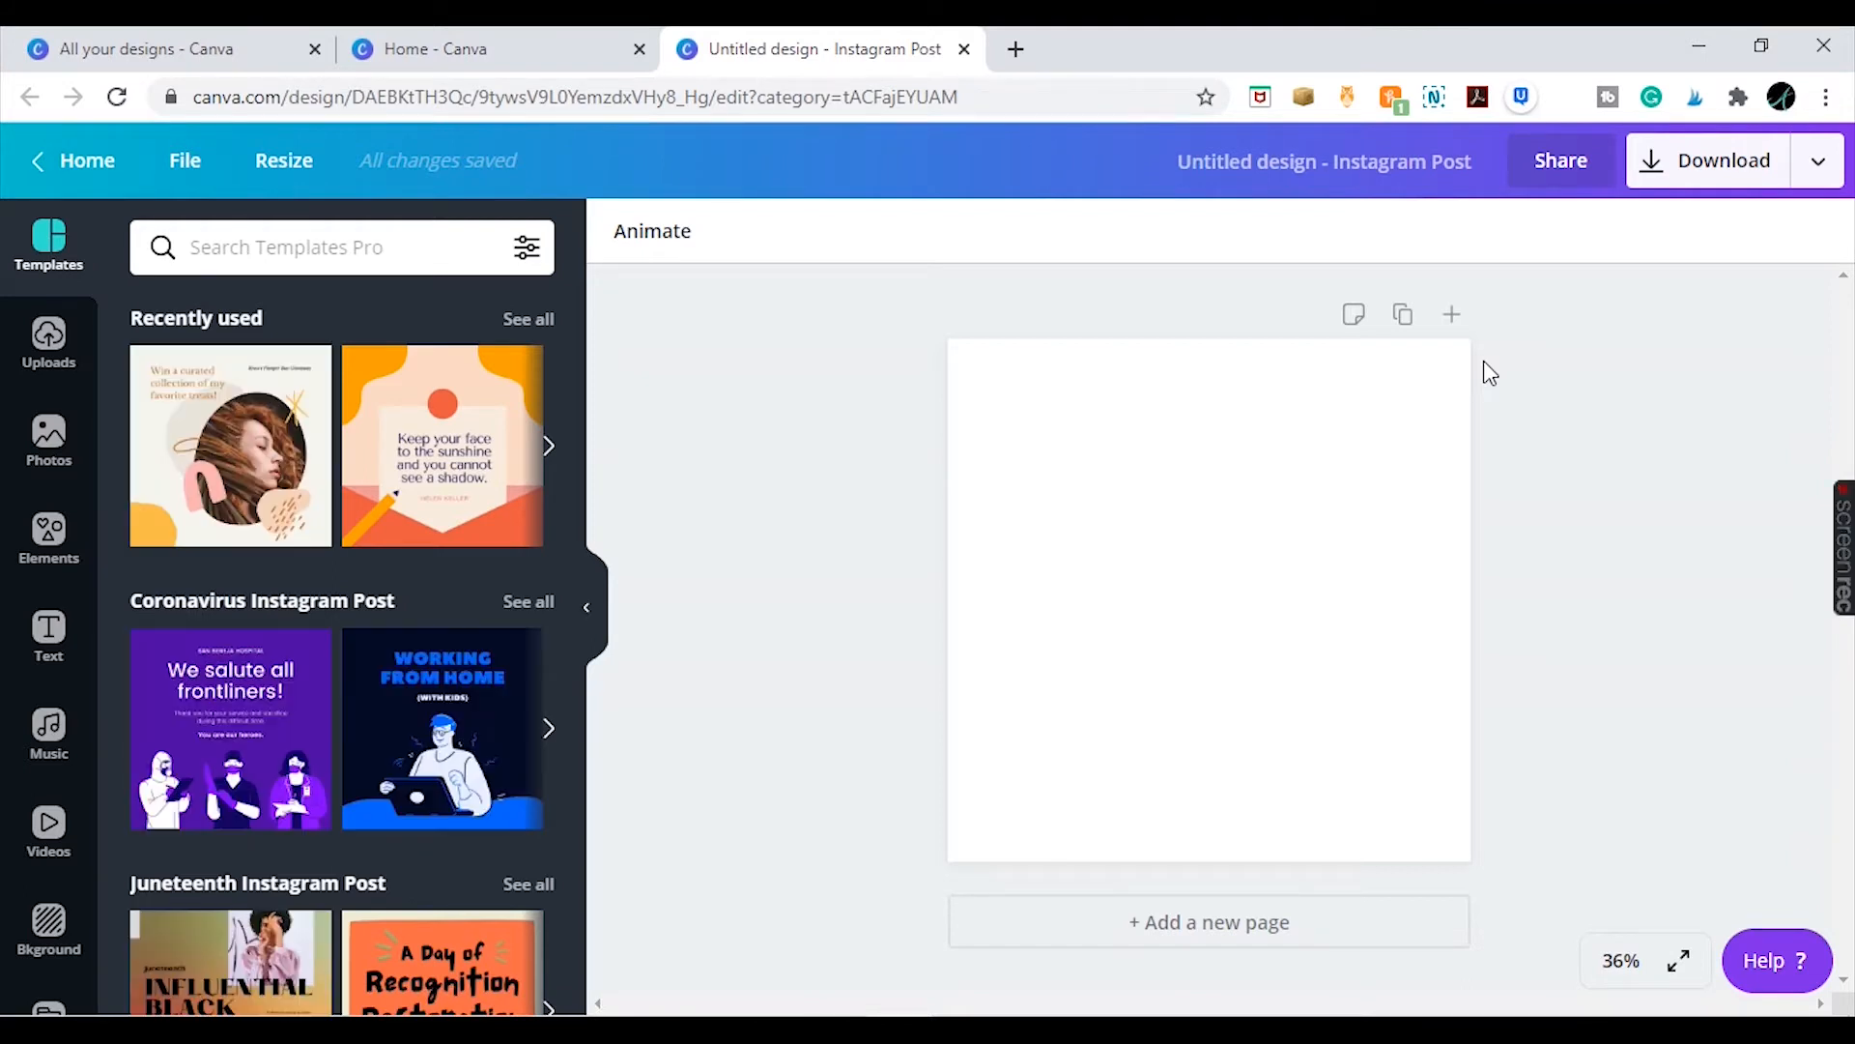
Fill the page background with the teal colour from the palette
left_click(1464, 365)
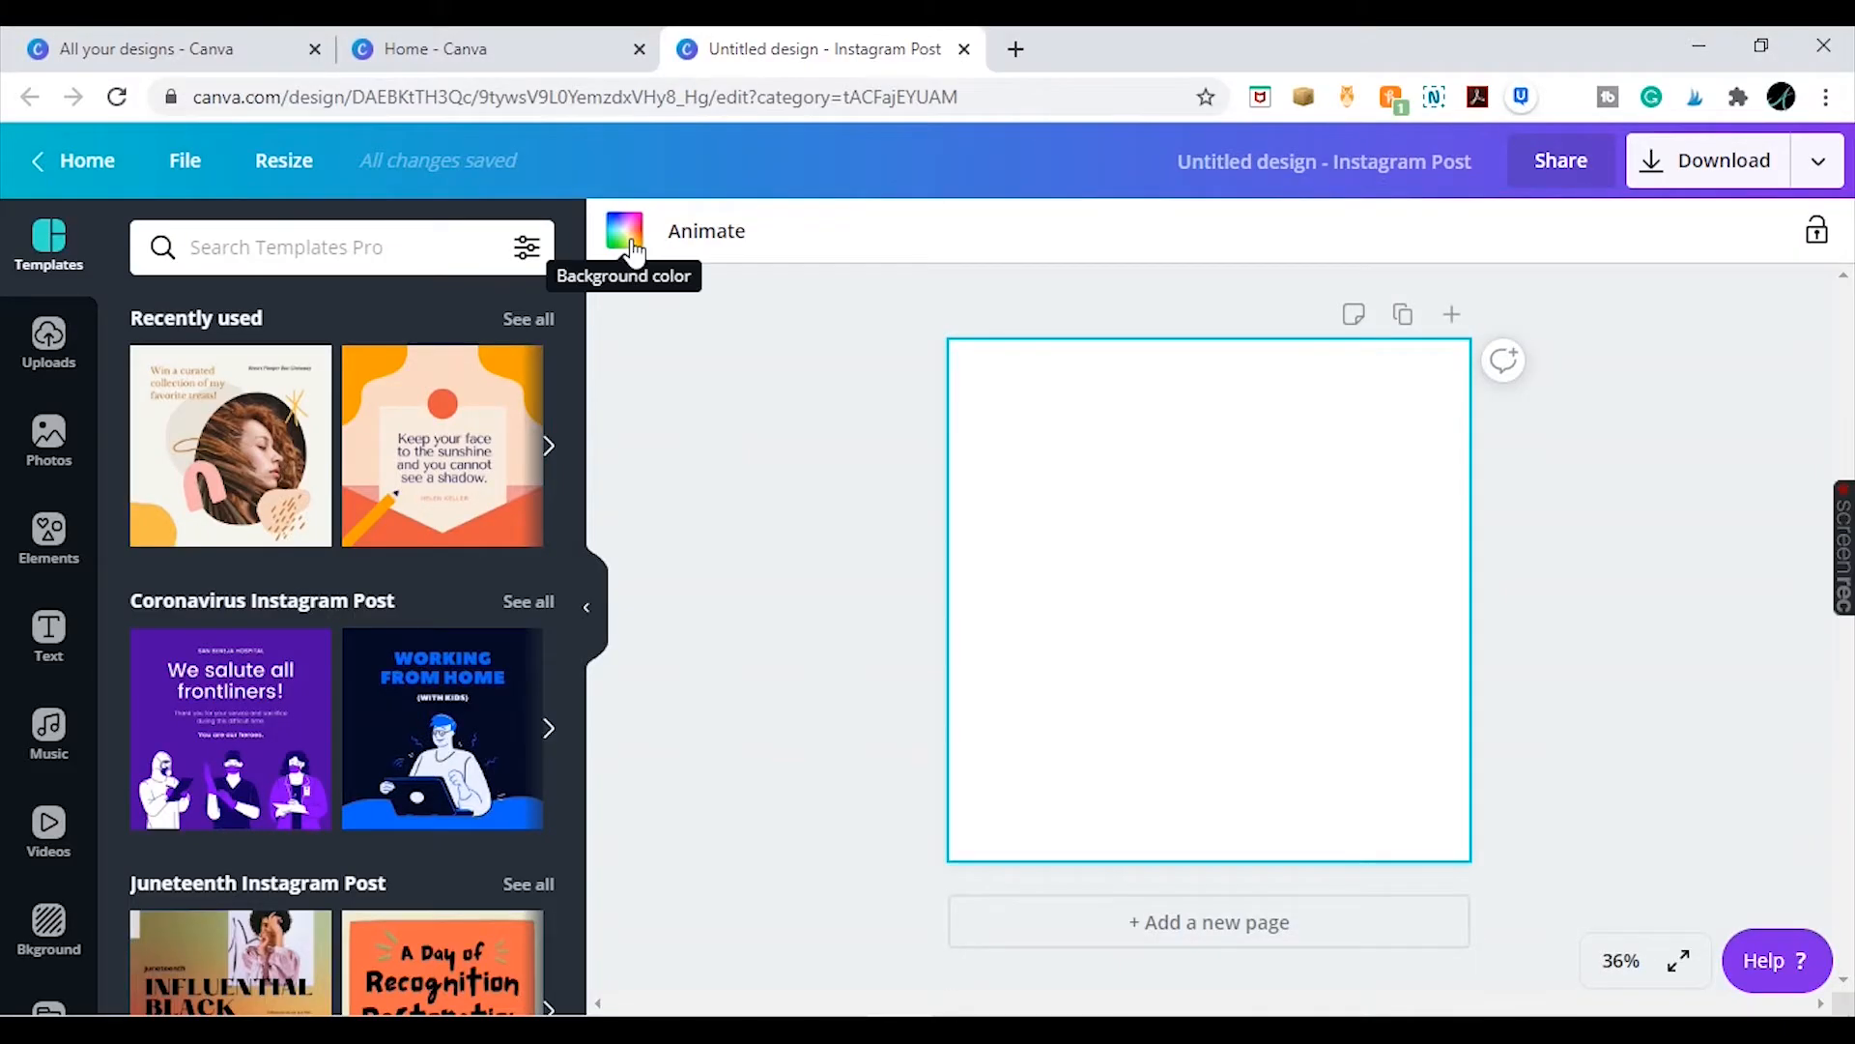
left_click(629, 246)
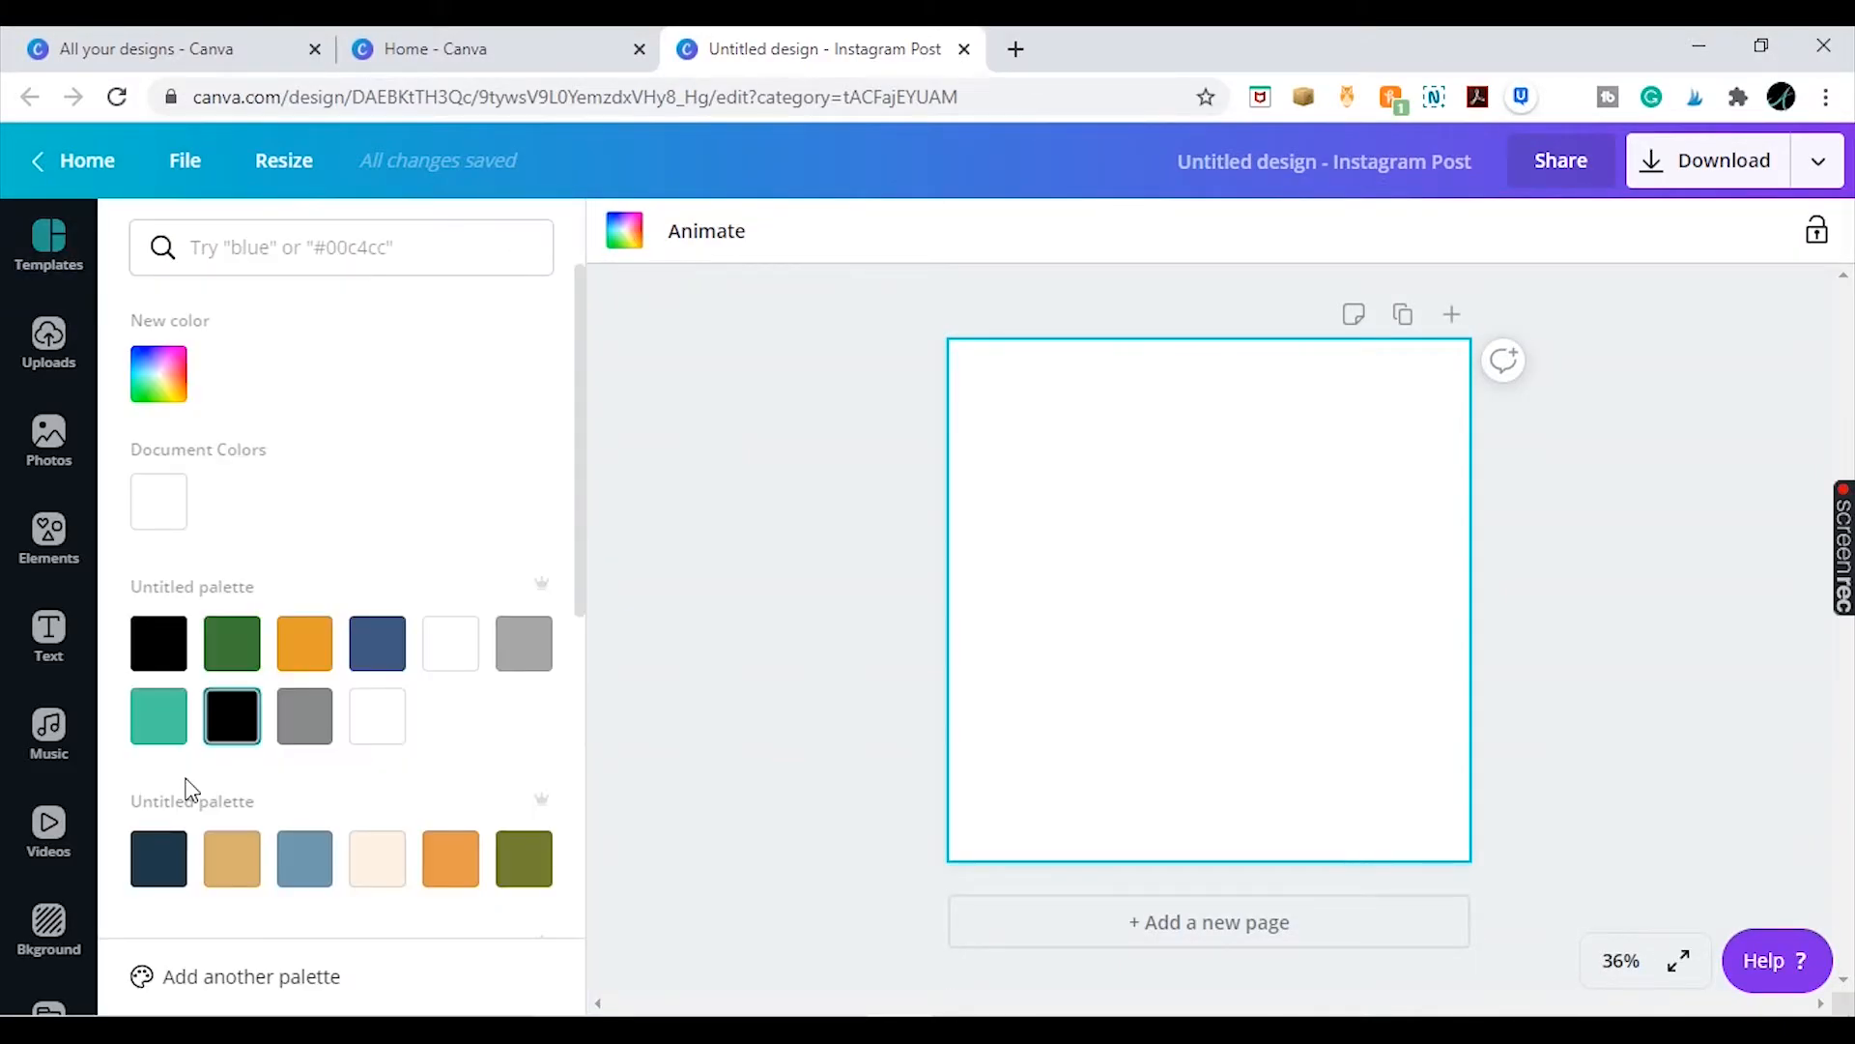
left_click(159, 744)
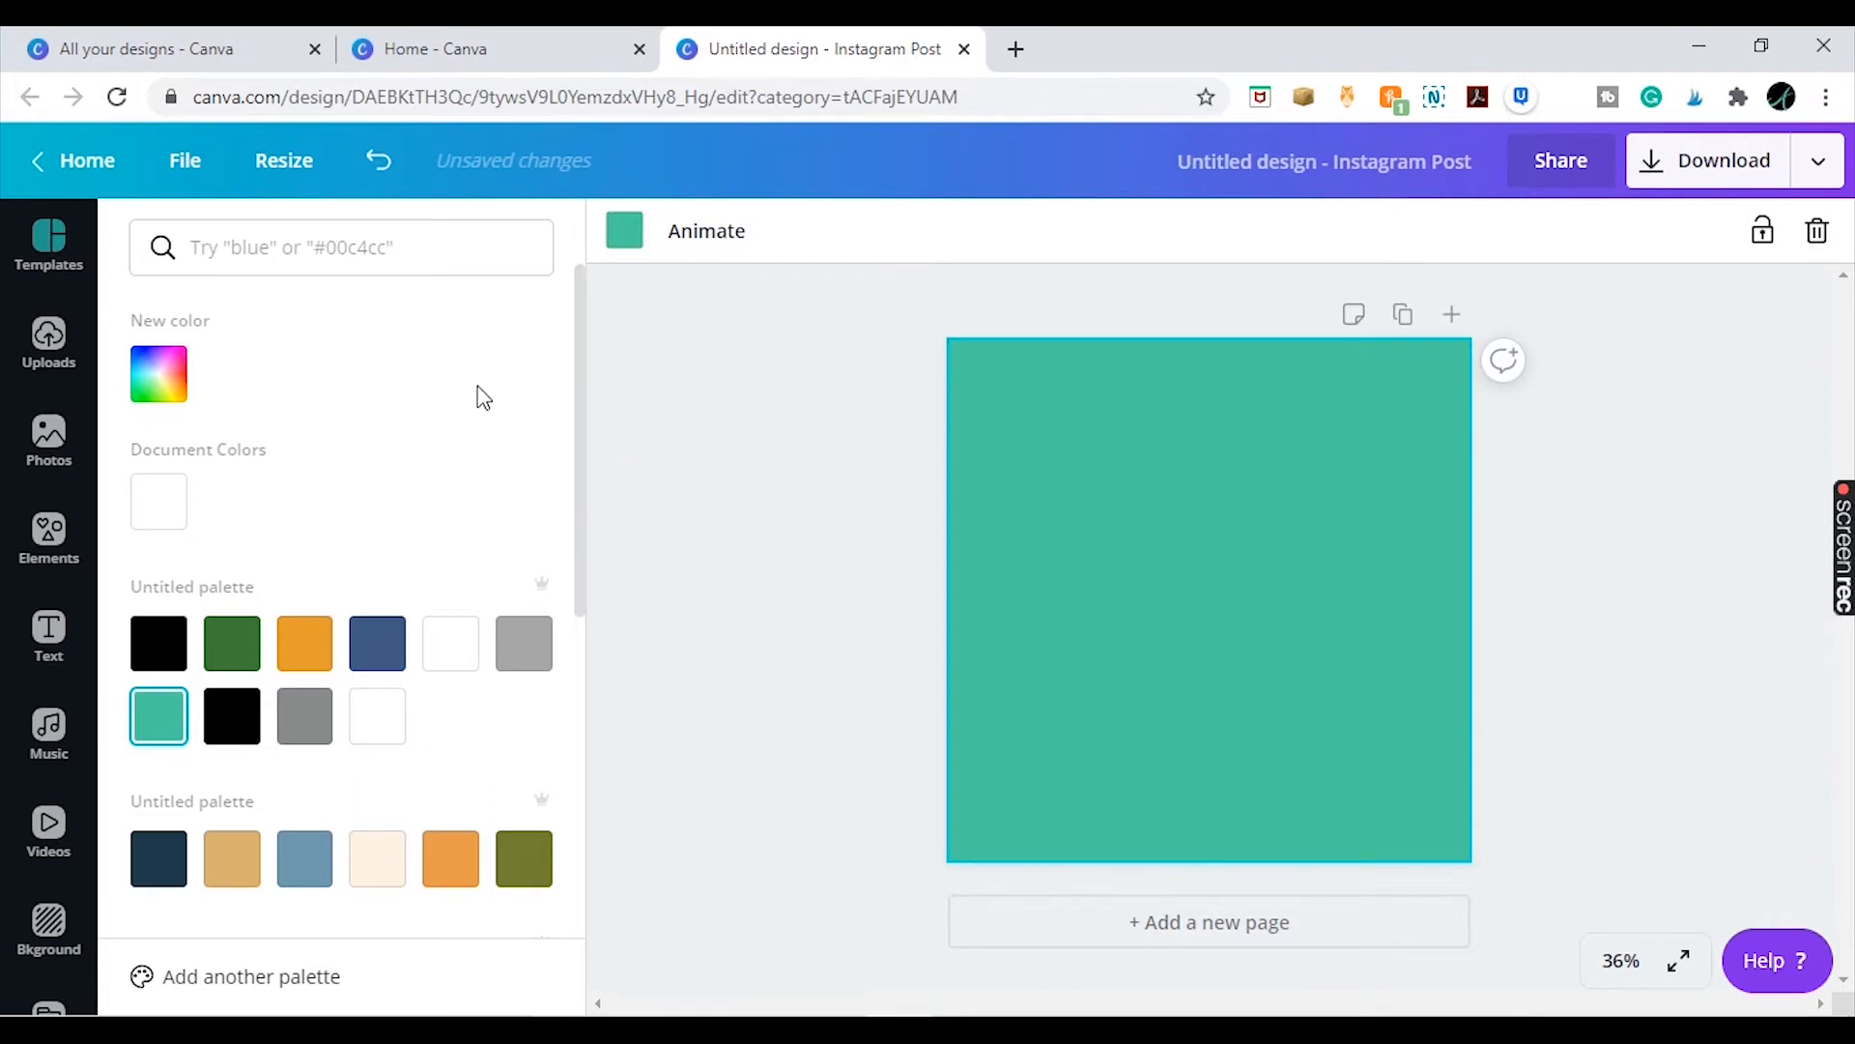
left_click(671, 396)
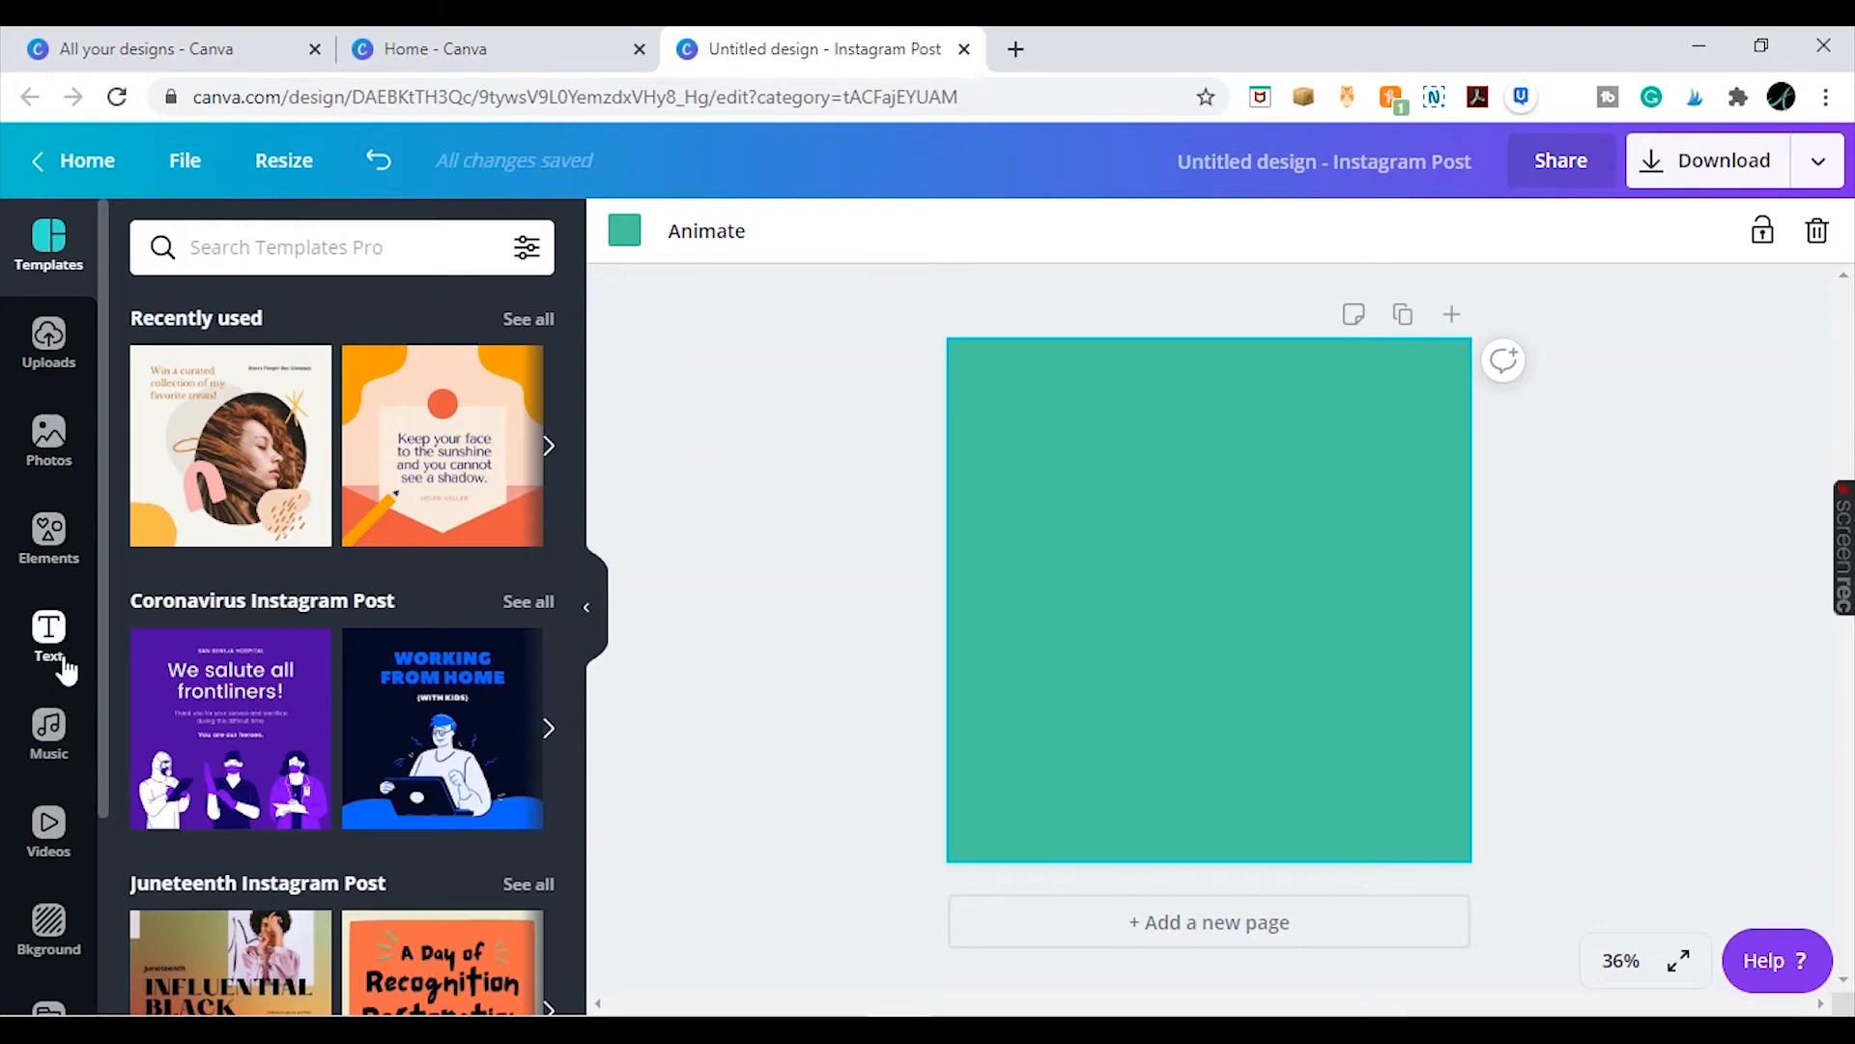
Place the uploaded 'How to Edit a PDF' thumbnail image in the middle of the page
left_click(56, 350)
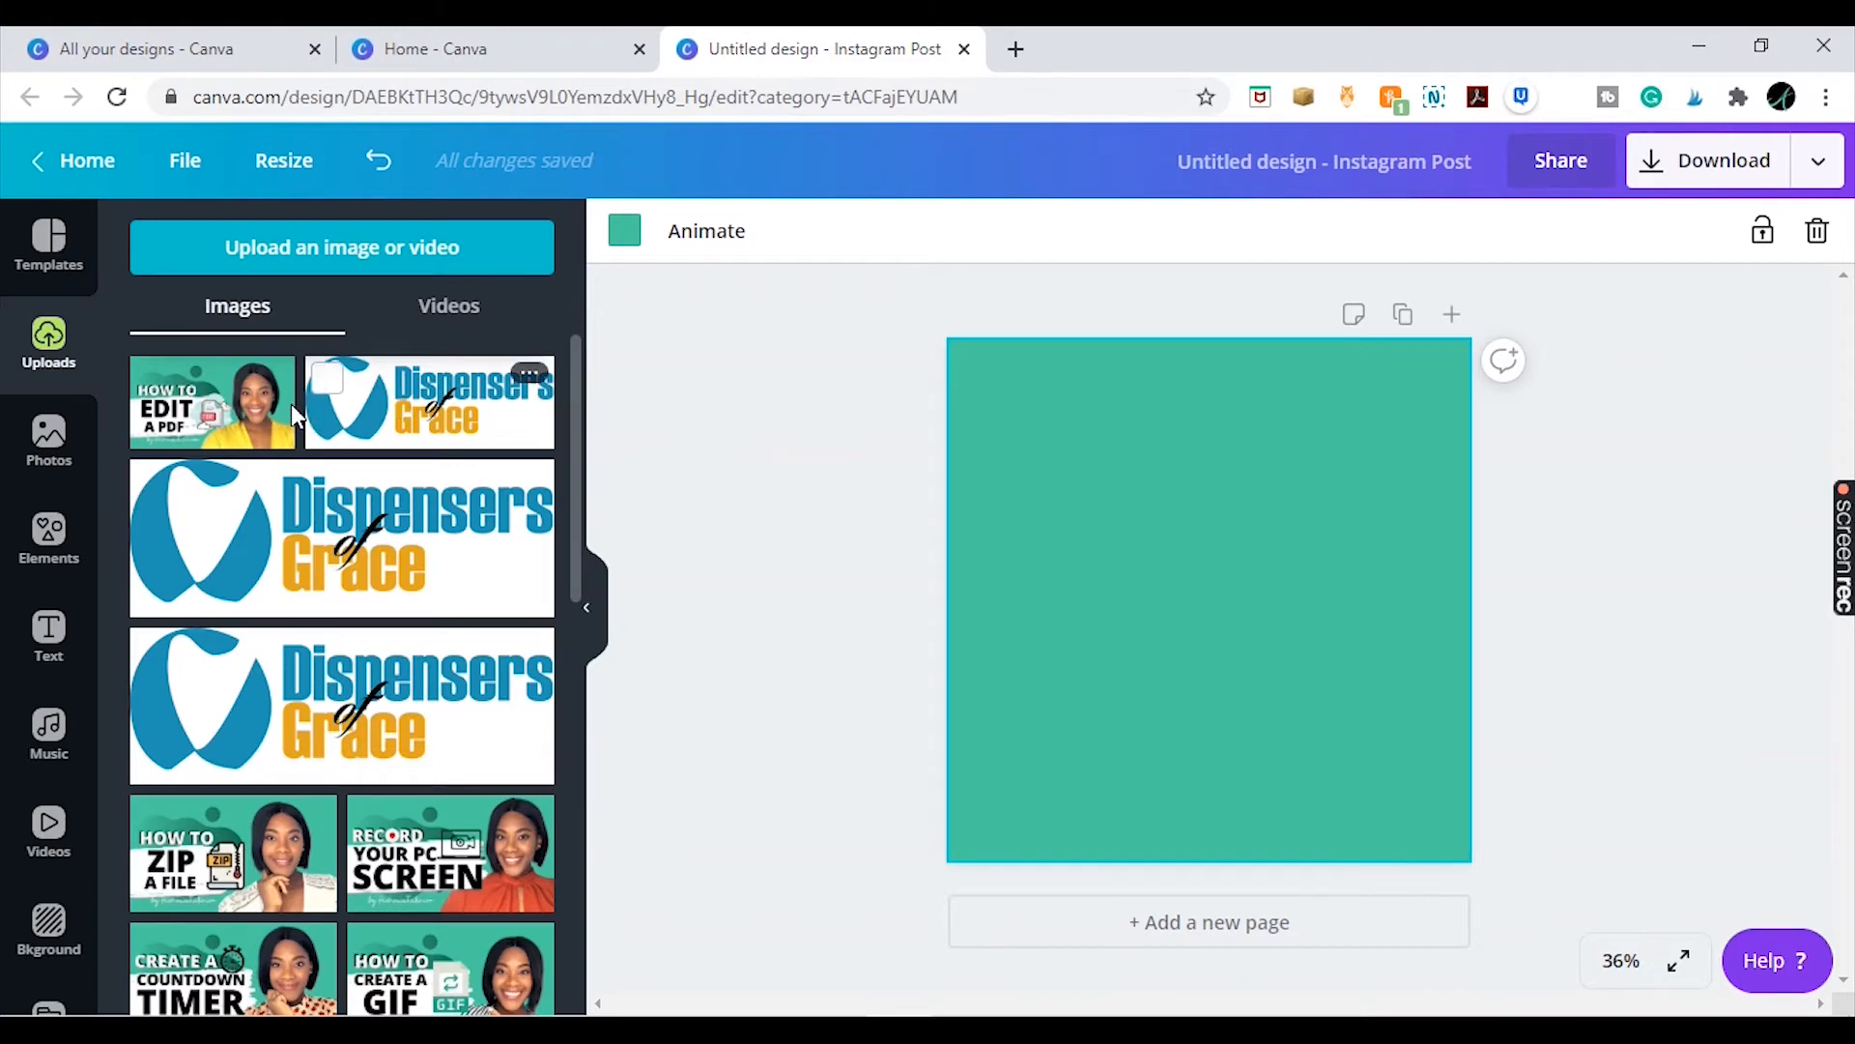
left_click(263, 423)
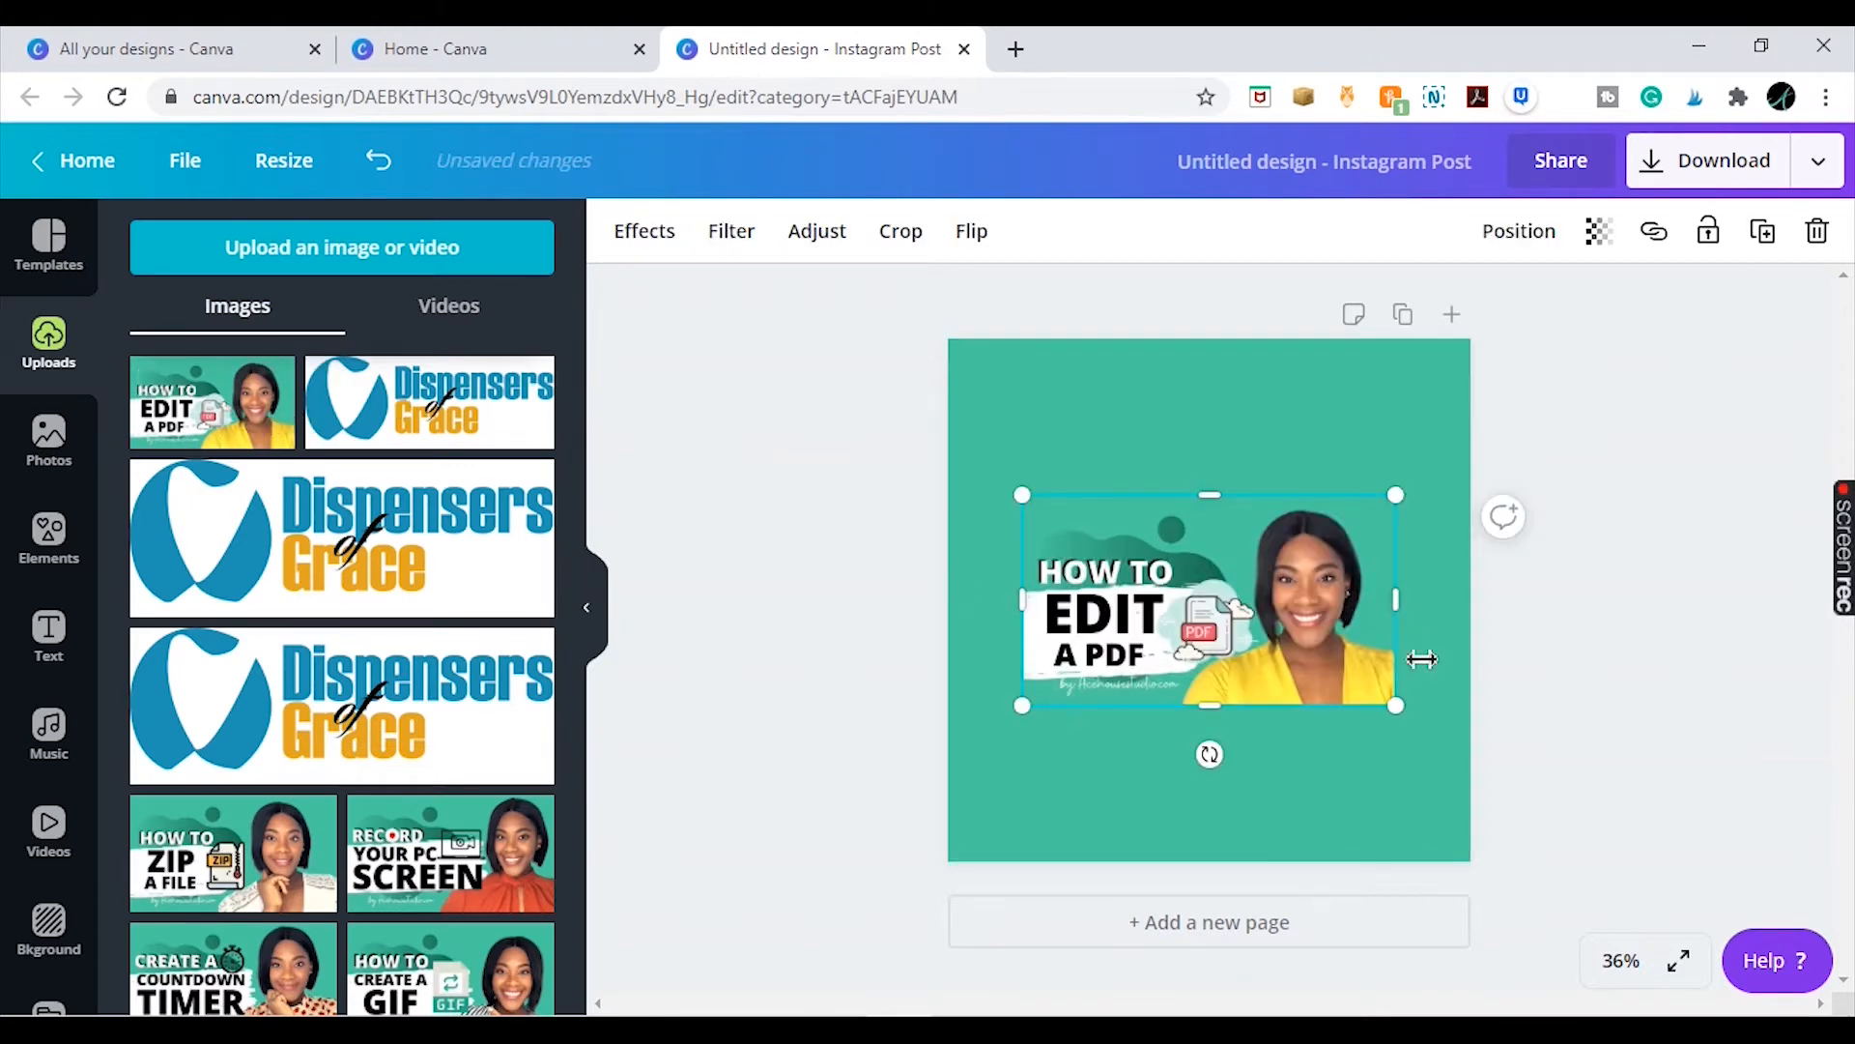
mouse_move(1311, 593)
left_mouse_down()
mouse_move(1306, 611)
mouse_move(1318, 585)
left_mouse_up()
left_click(1611, 481)
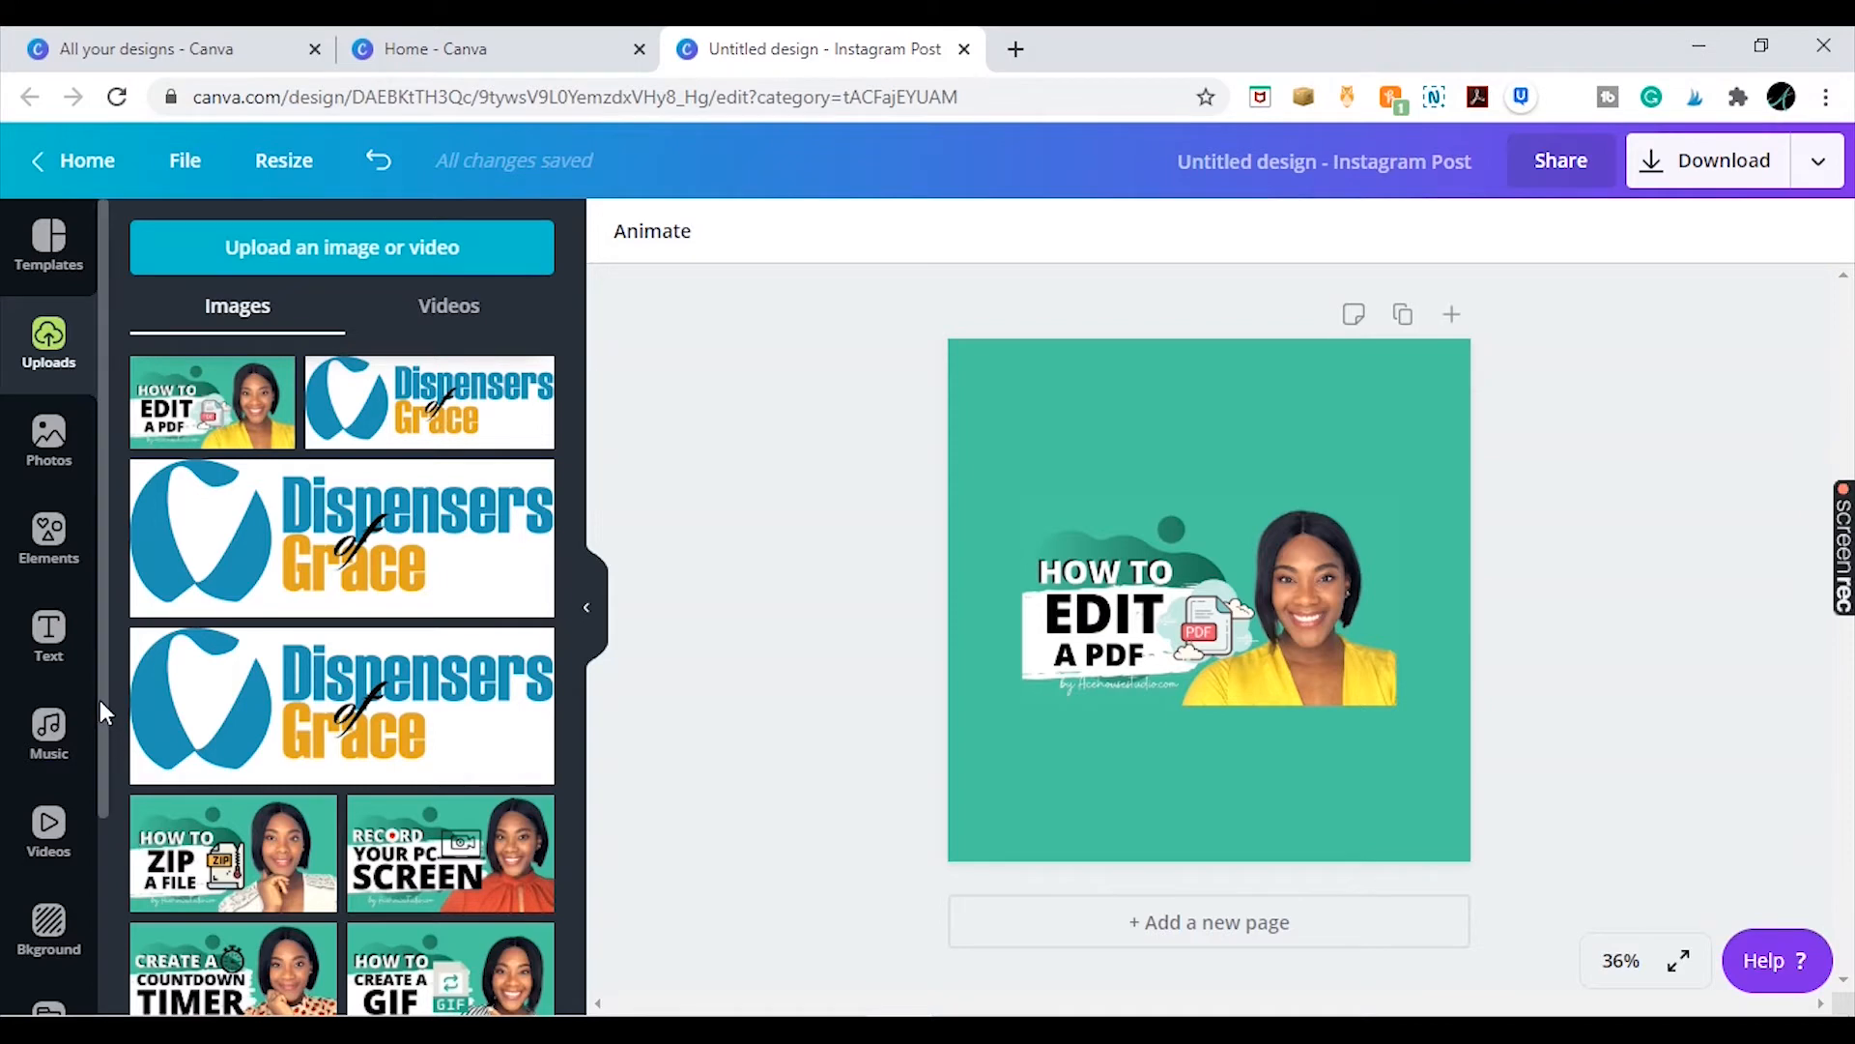
Add a subheading above the image and replace its text with 'New video out!'
left_click_drag(103, 713, 104, 727)
left_click(51, 619)
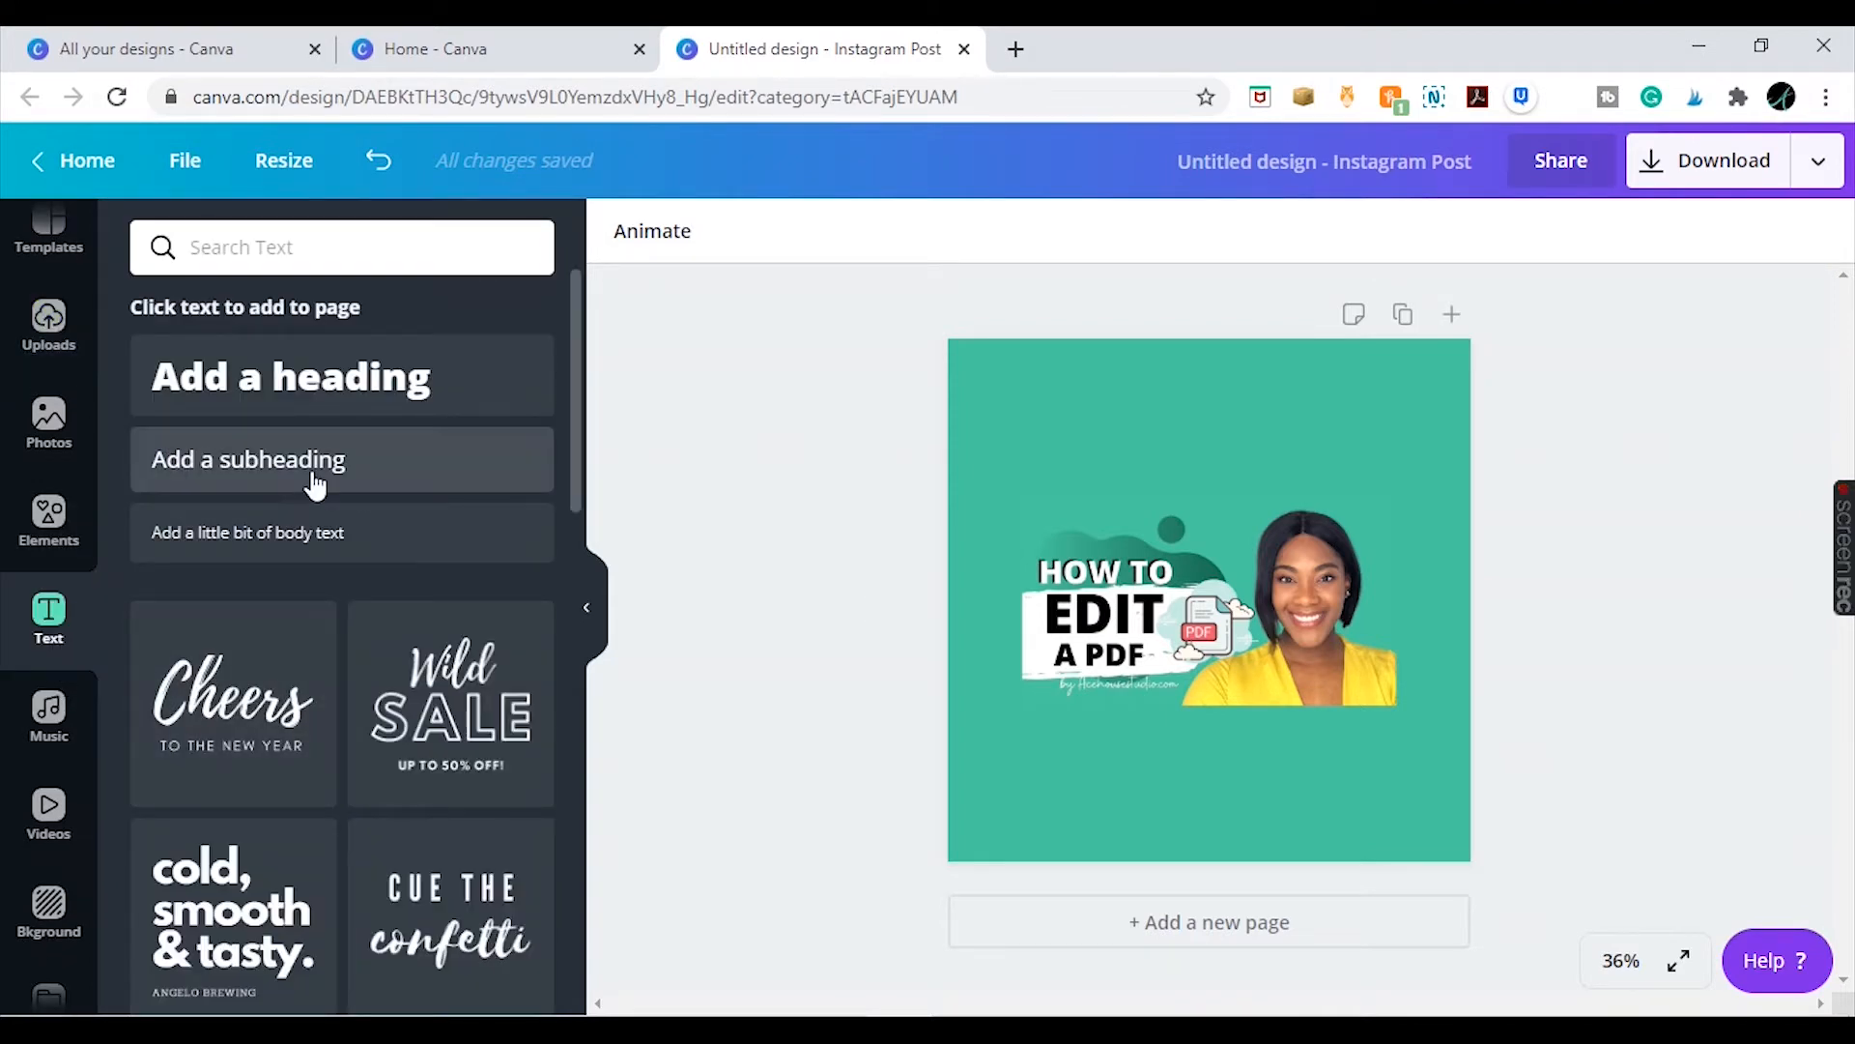
left_click_drag(1275, 572, 1270, 455)
left_click(1600, 491)
double_click(1270, 462)
triple_click(1271, 456)
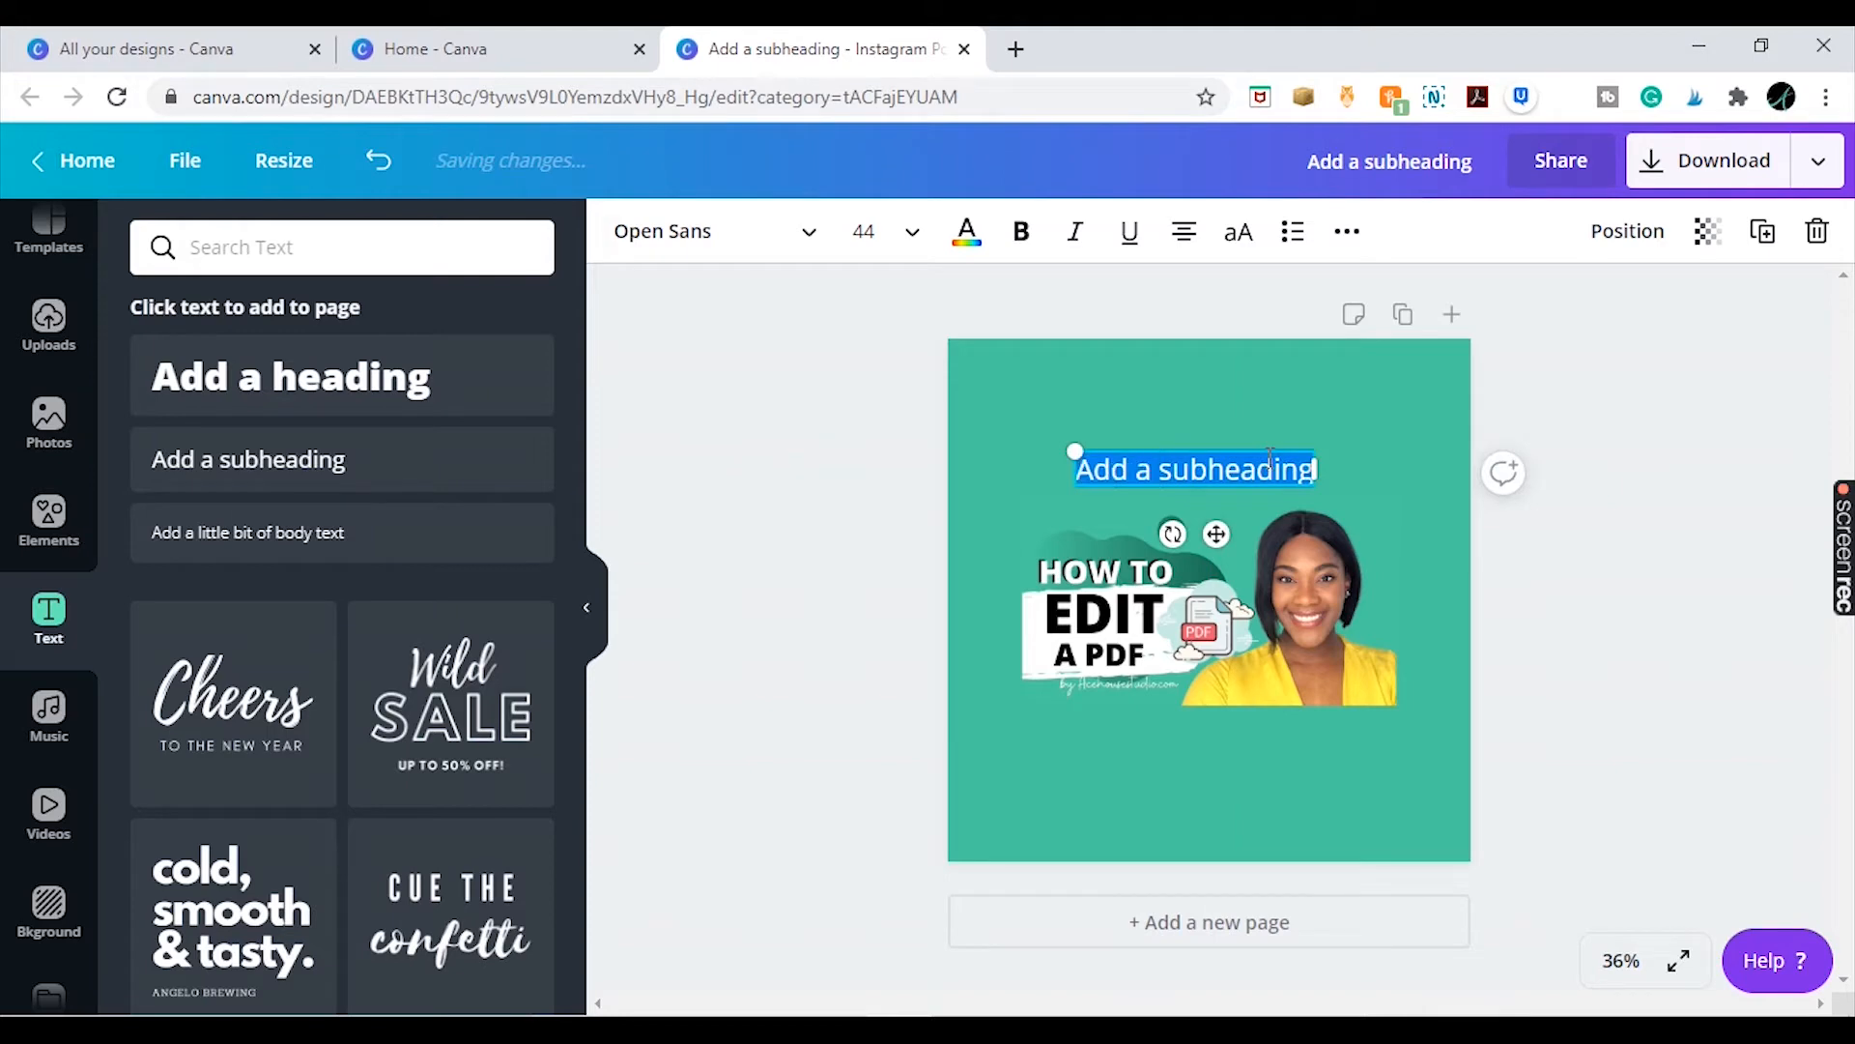
type("N")
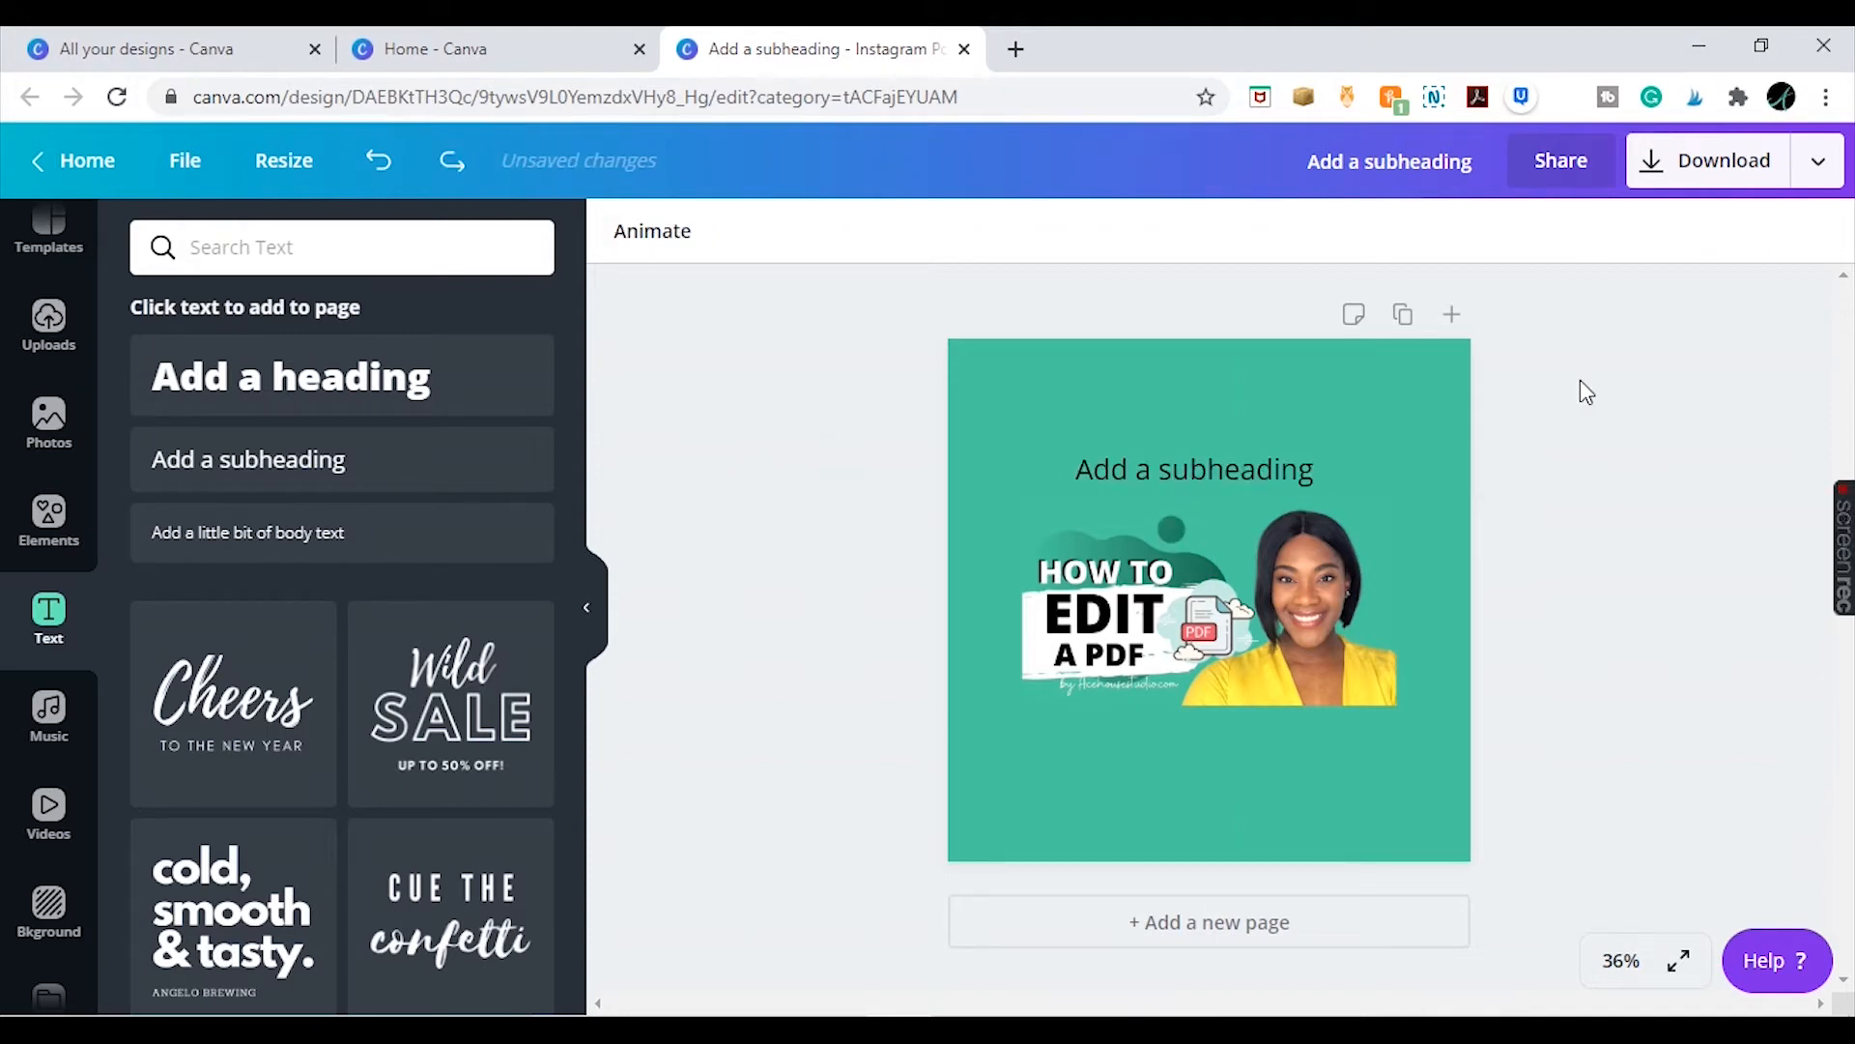
left_click_drag(1213, 468, 1213, 426)
type("ew")
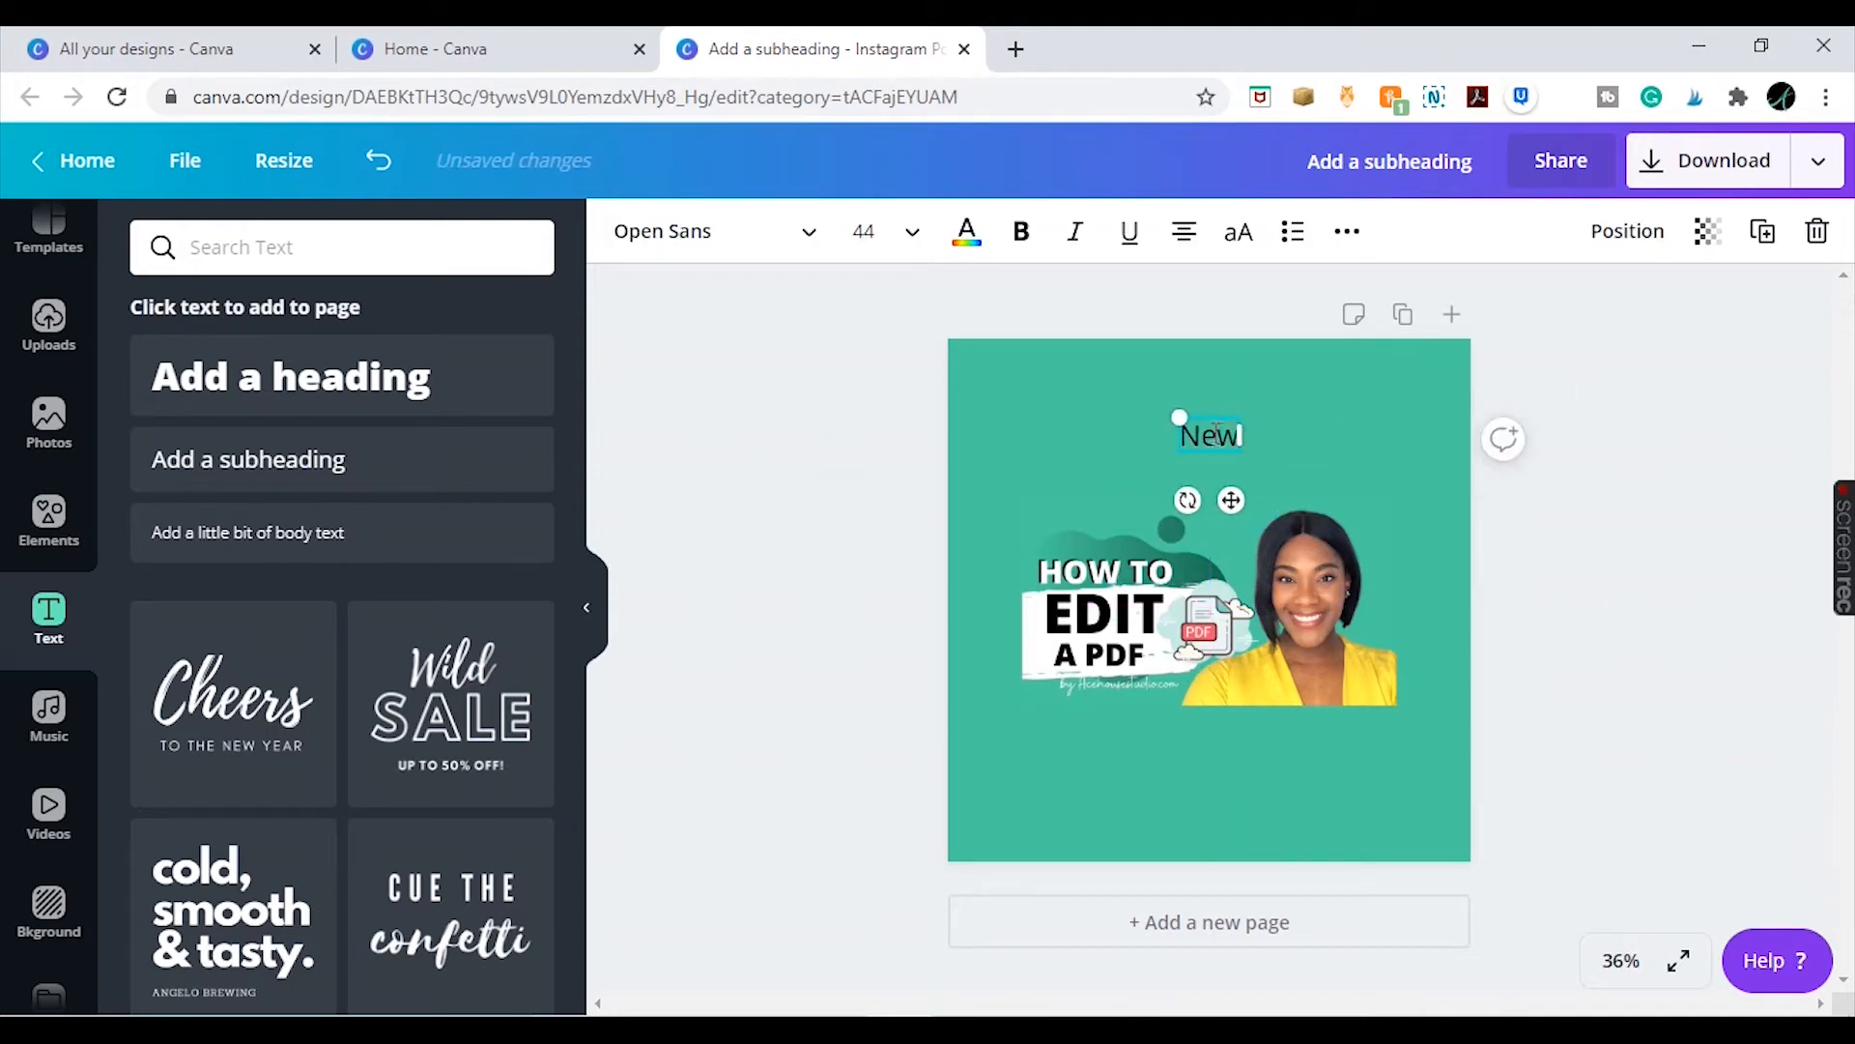
type(" video out!")
Set the heading text to the Buffalo font in white at size 104
key("ctrl+a")
left_click(716, 231)
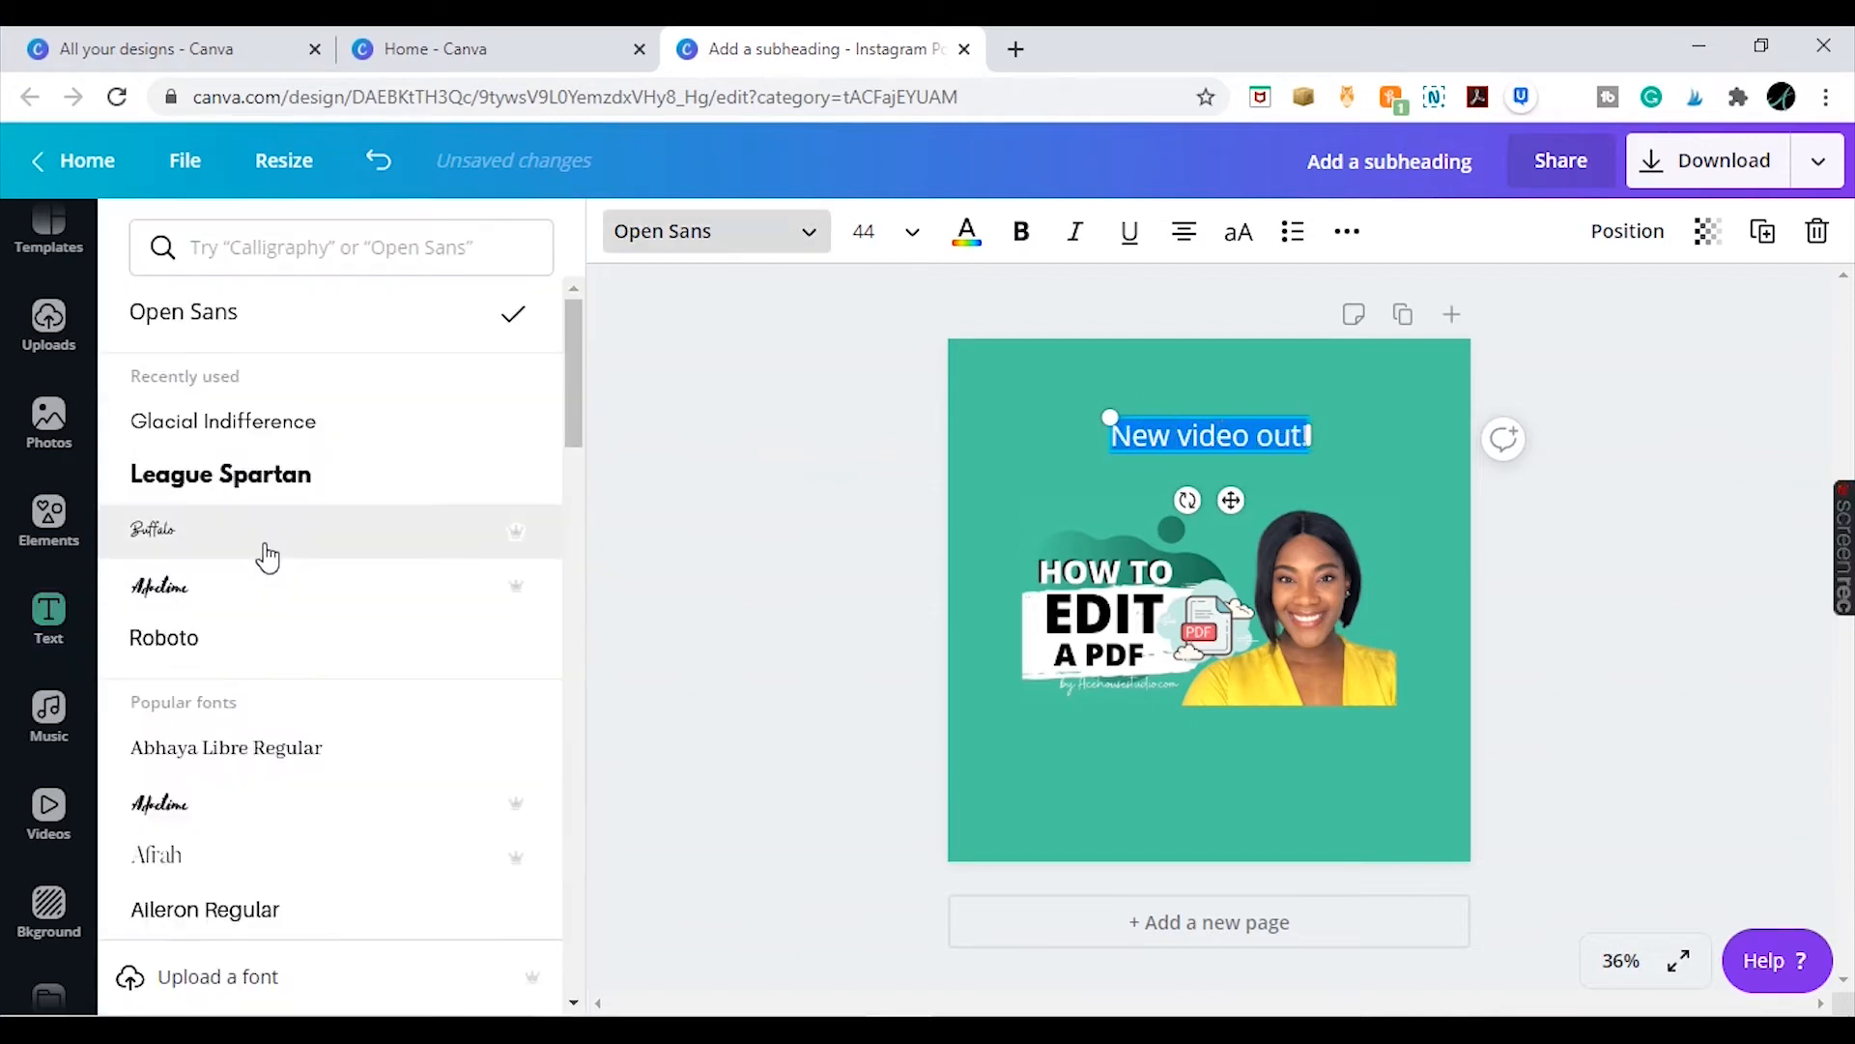
left_click(268, 557)
left_click(967, 231)
left_click(864, 231)
scroll(966, 676, "down", 5)
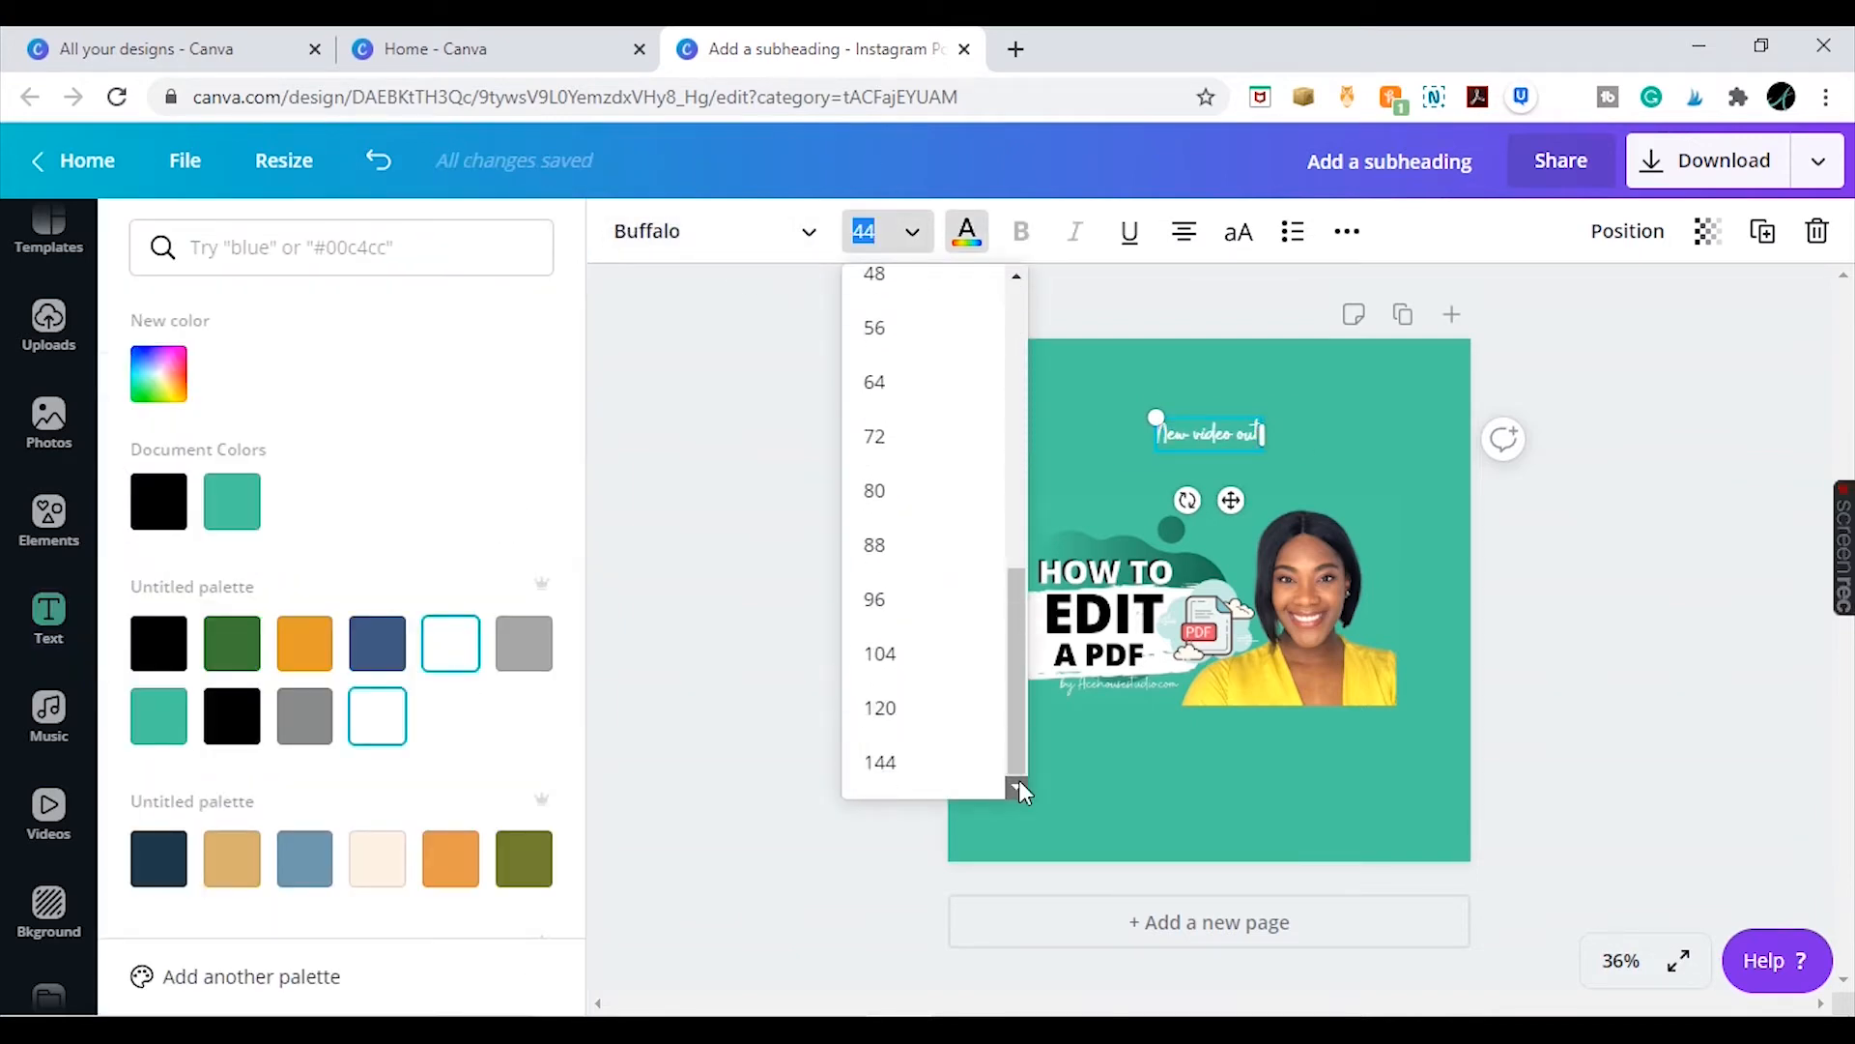
left_click(875, 544)
left_click(870, 231)
left_click(875, 599)
left_click(870, 231)
left_click(879, 653)
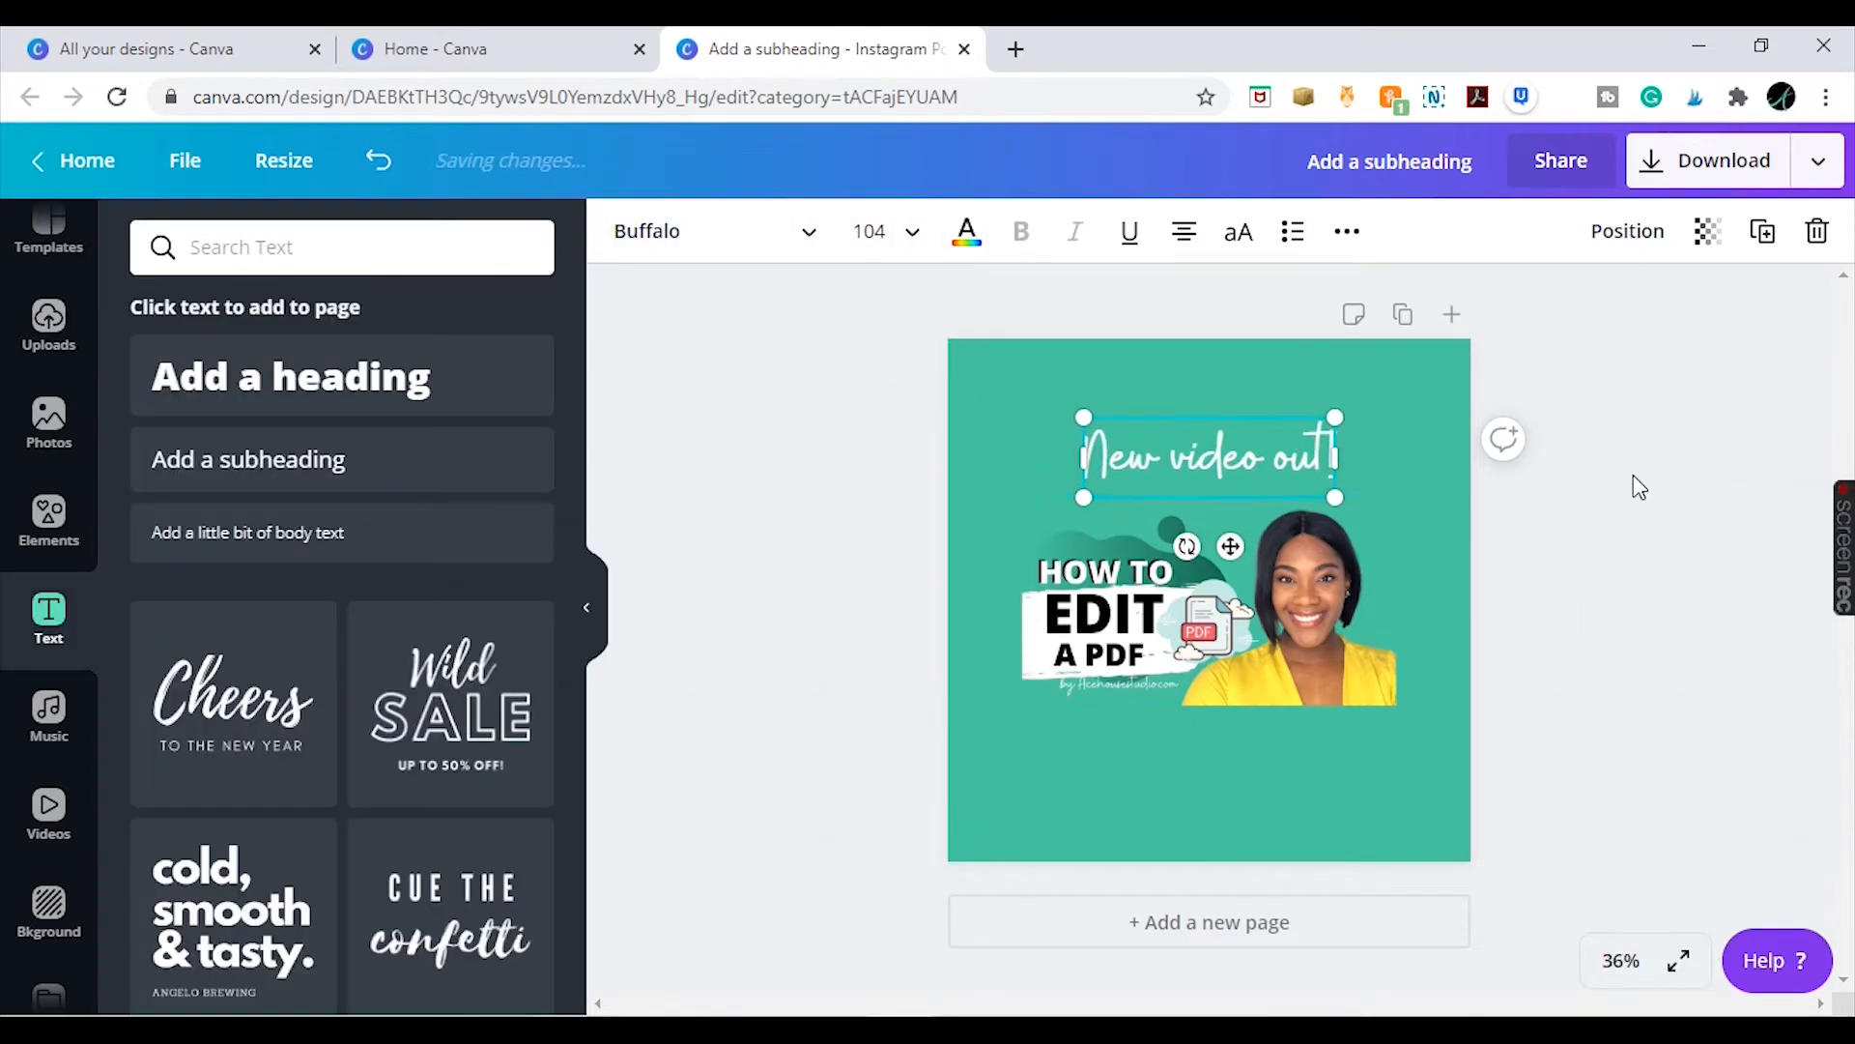
left_click(1640, 486)
left_click_drag(1256, 456, 1253, 454)
left_click(1662, 593)
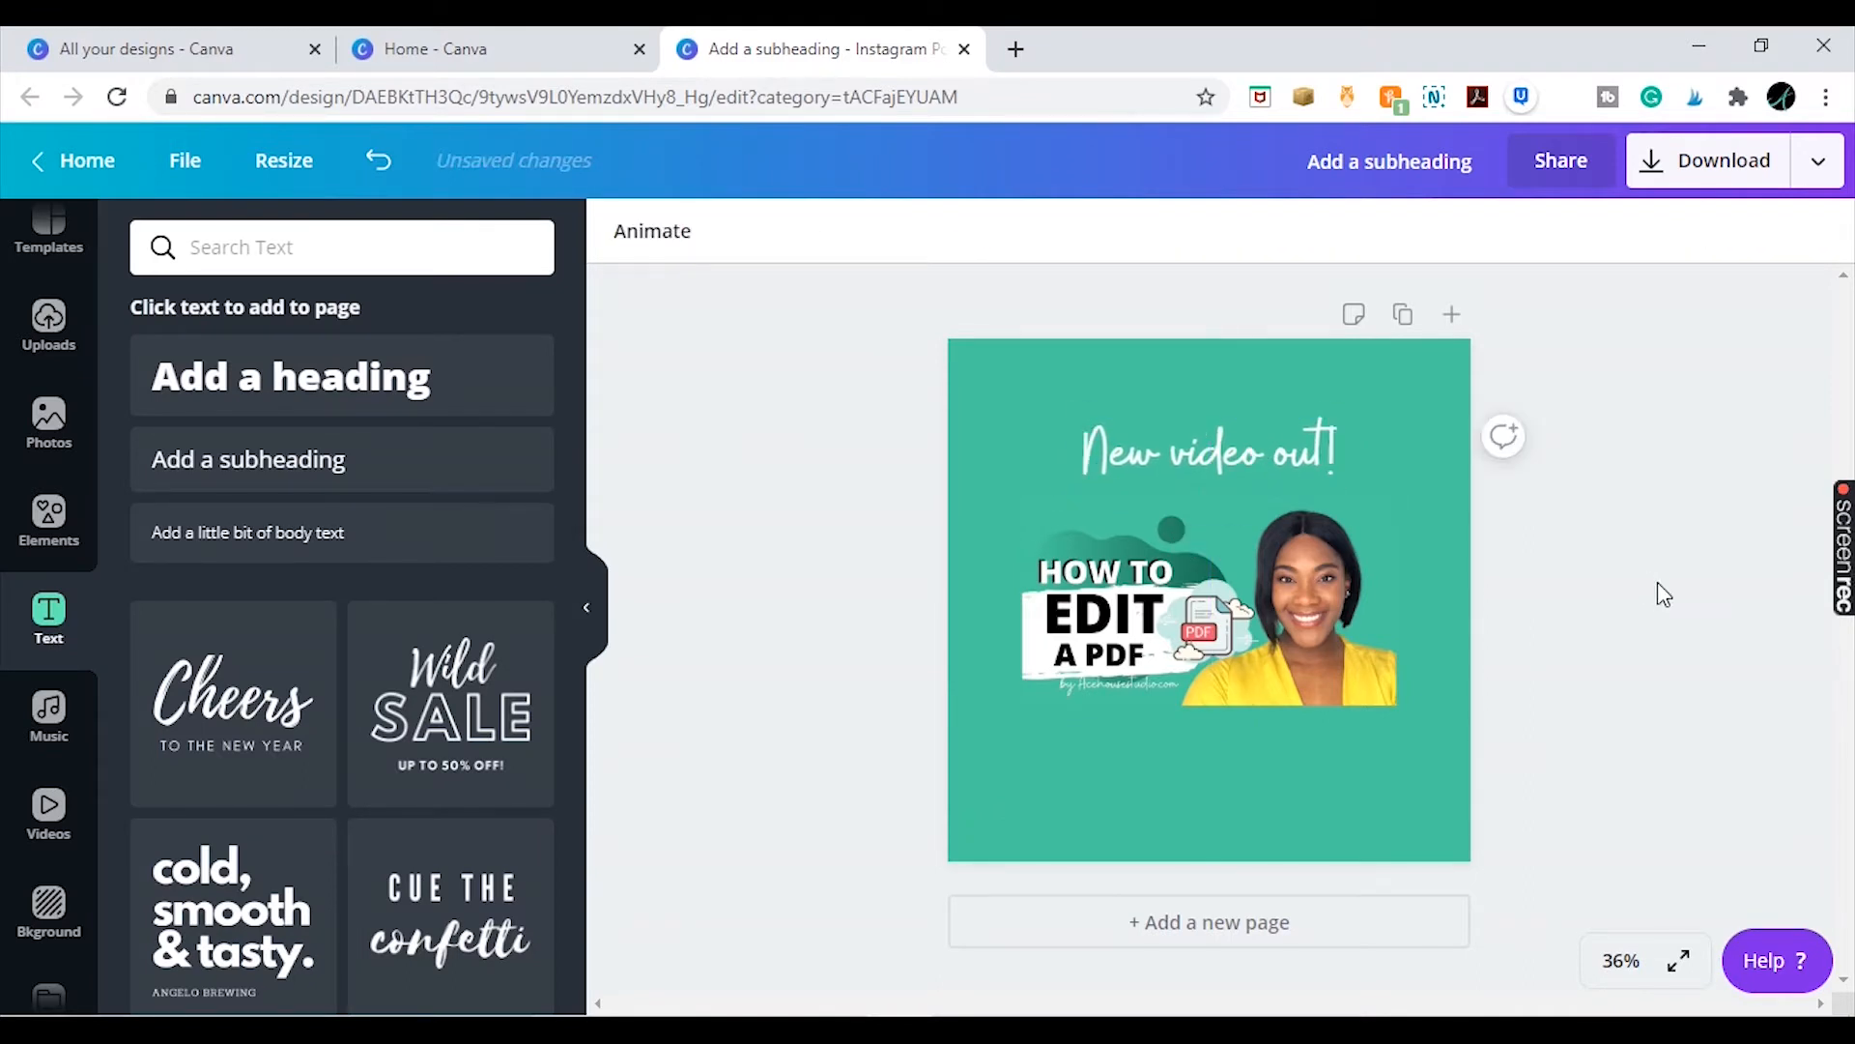
left_click(1316, 619)
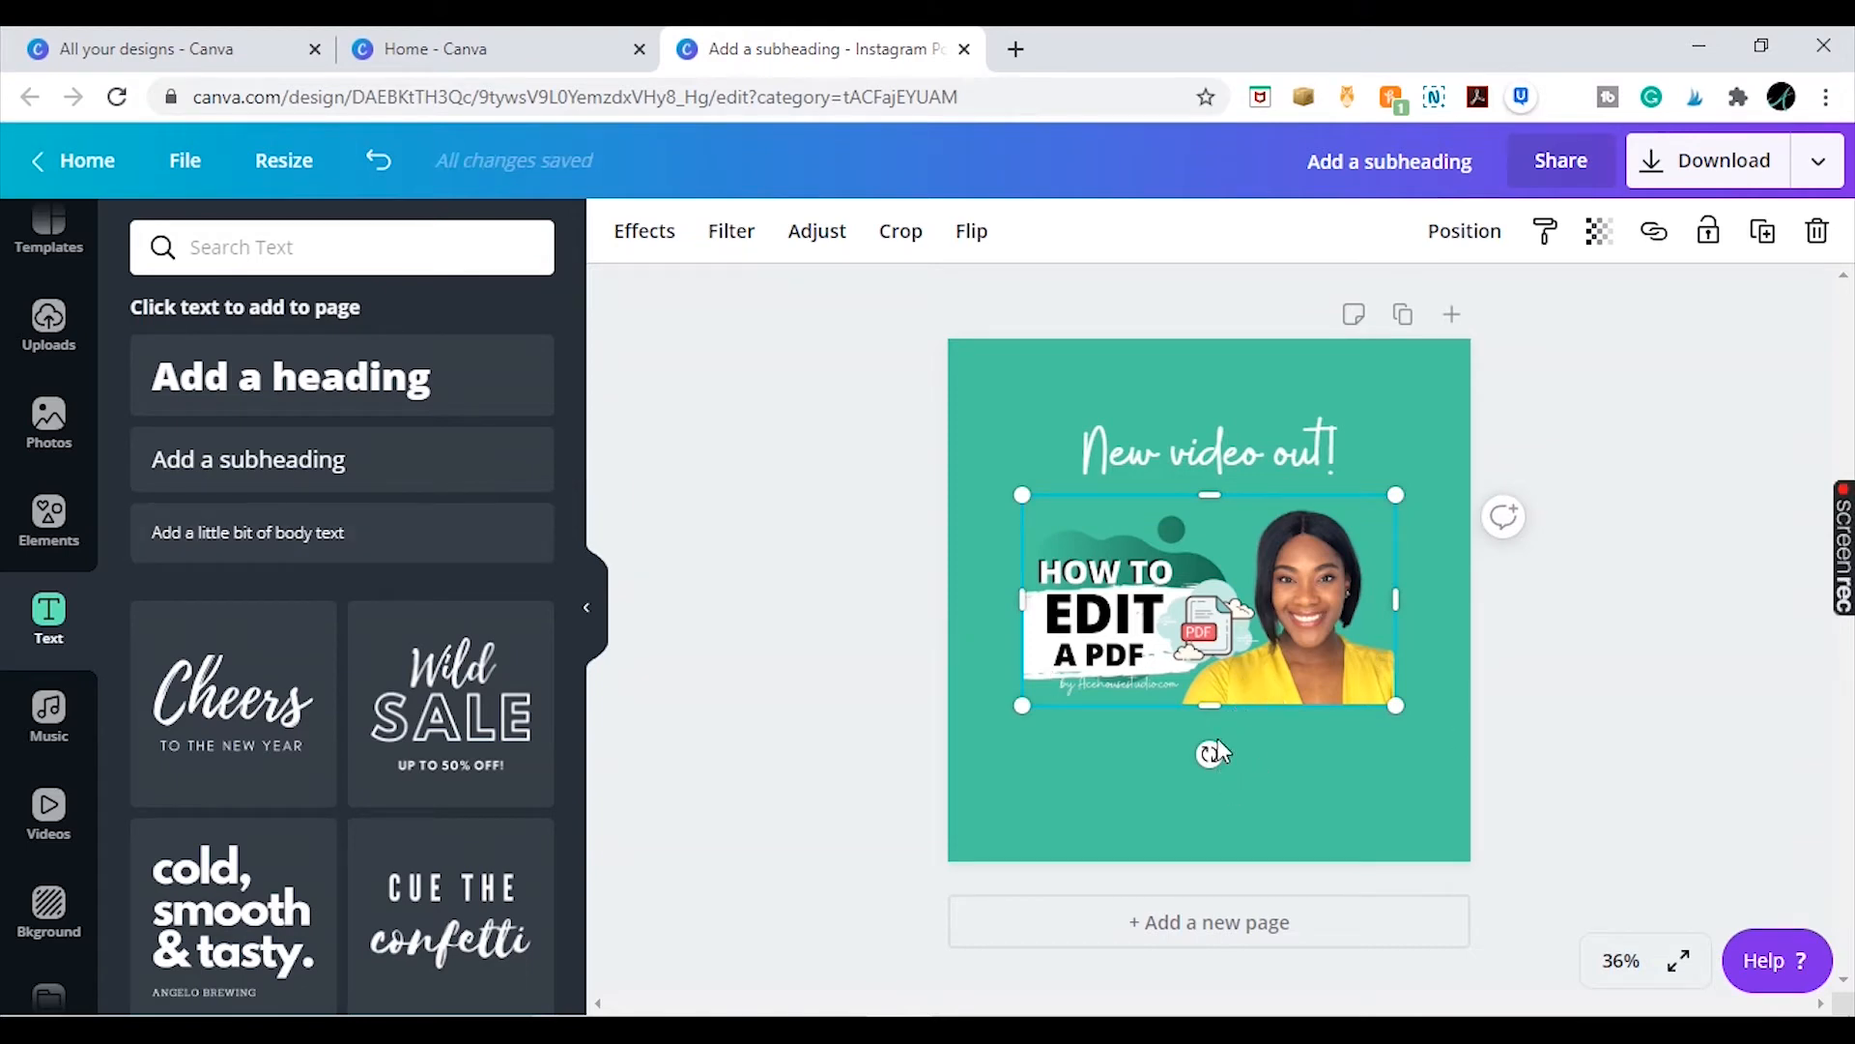
left_click(1288, 458)
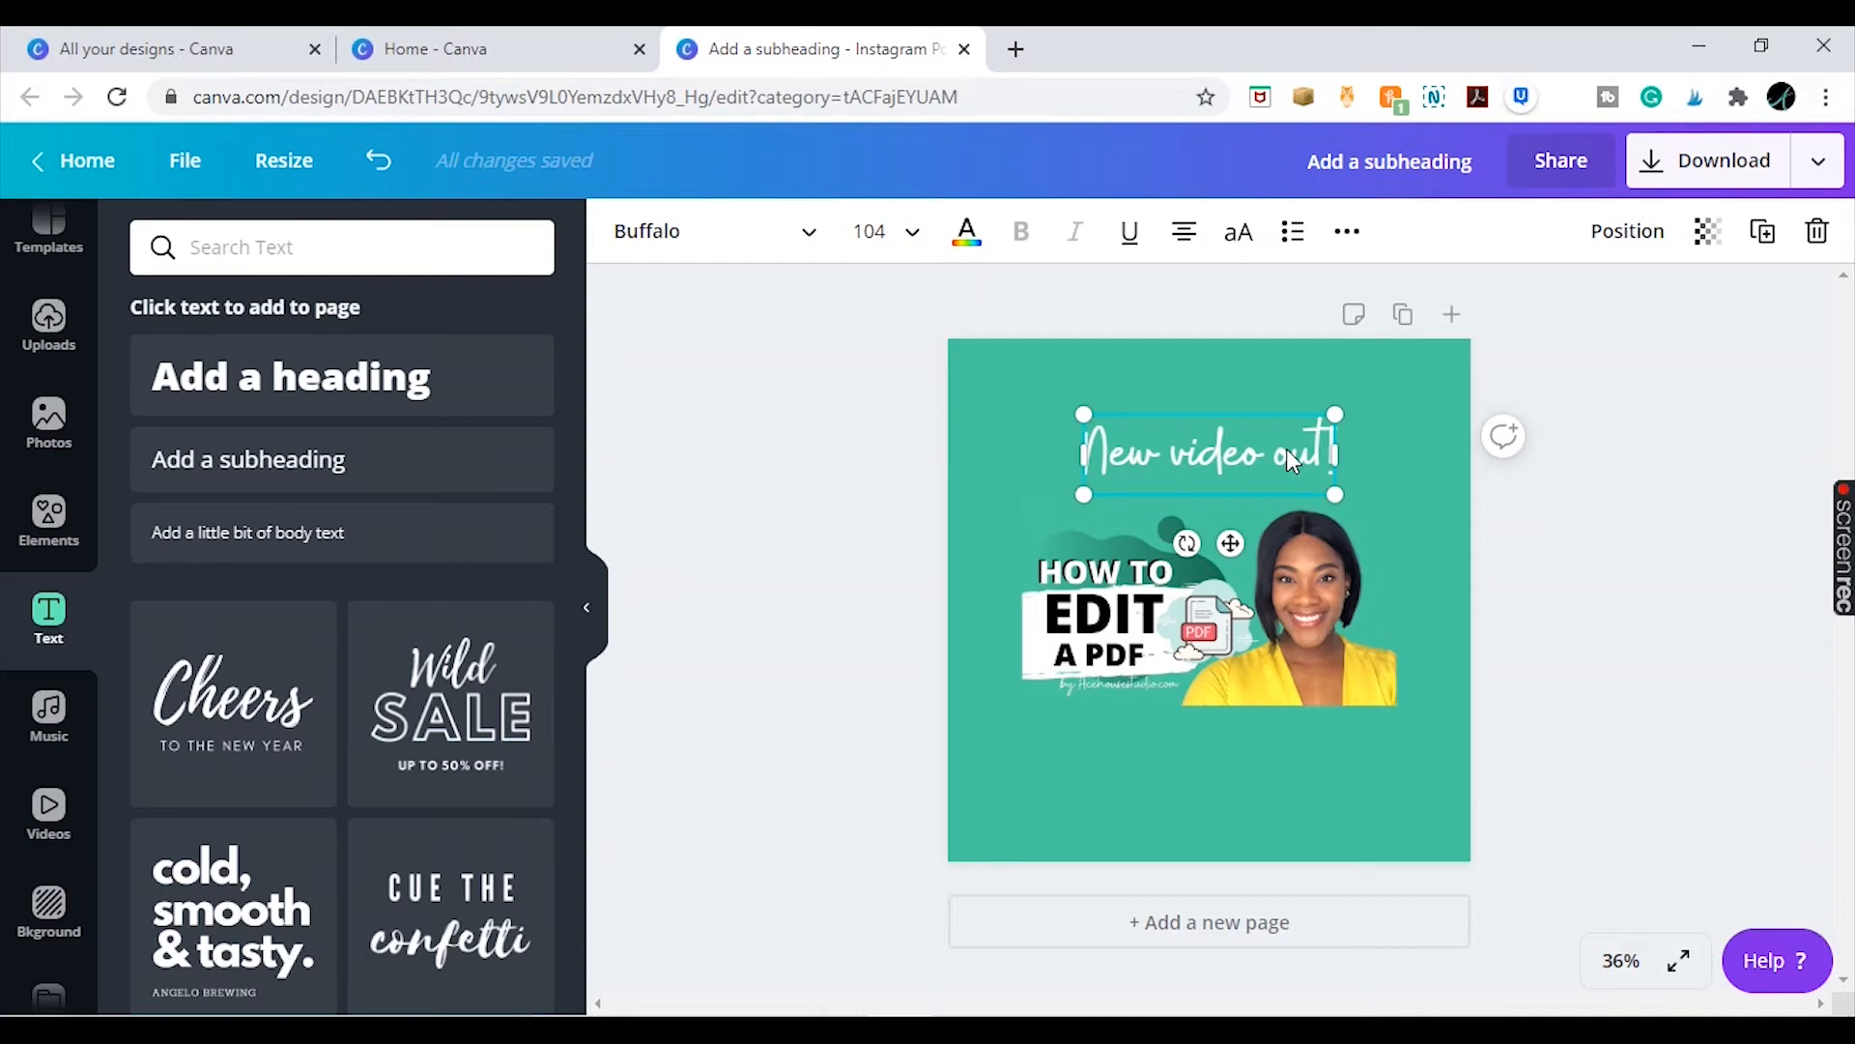
left_click(1690, 455)
Duplicate the heading below the image and change the copy's text to 'Watch video on'
left_click_drag(1283, 483, 1276, 761)
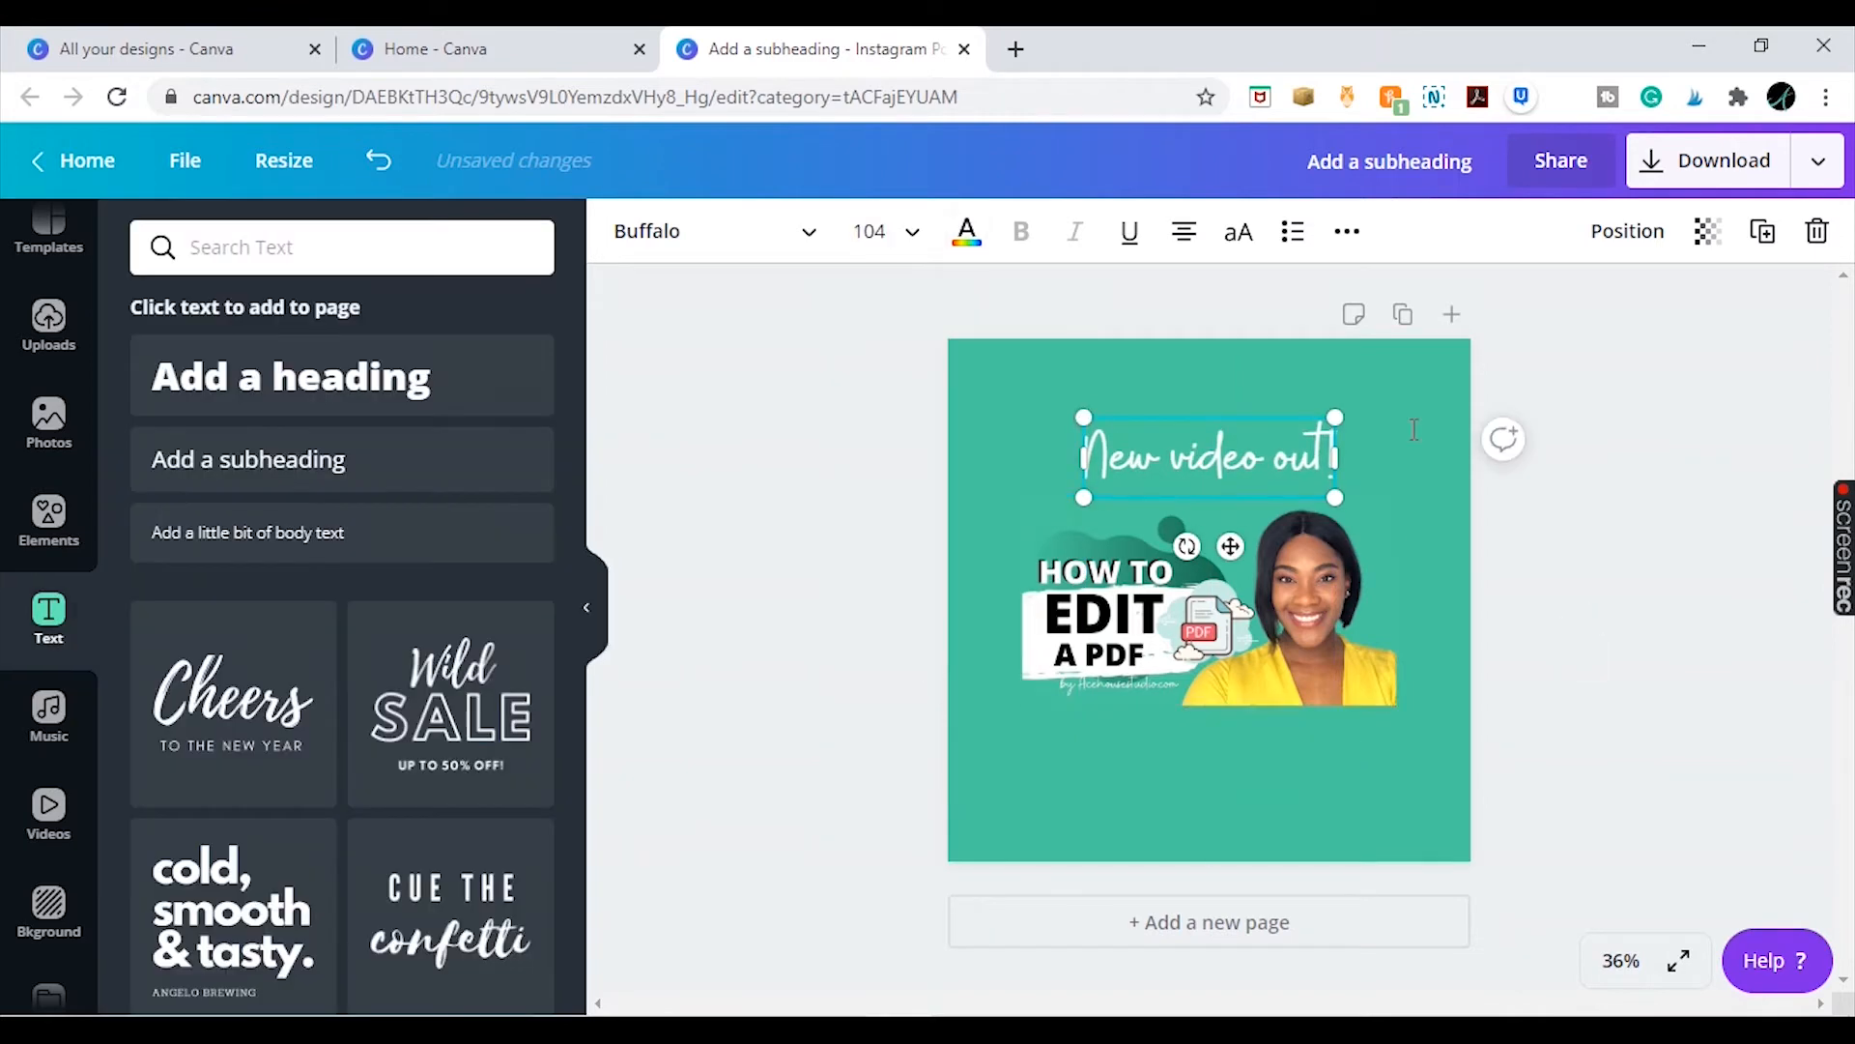
left_click_drag(1248, 449, 1275, 763)
left_click(1312, 621)
left_click(1299, 481)
double_click(1277, 765)
key("Caps_Lock")
type("w")
key("BackSpace")
type("W")
key("Caps_Lock")
type("atch video on")
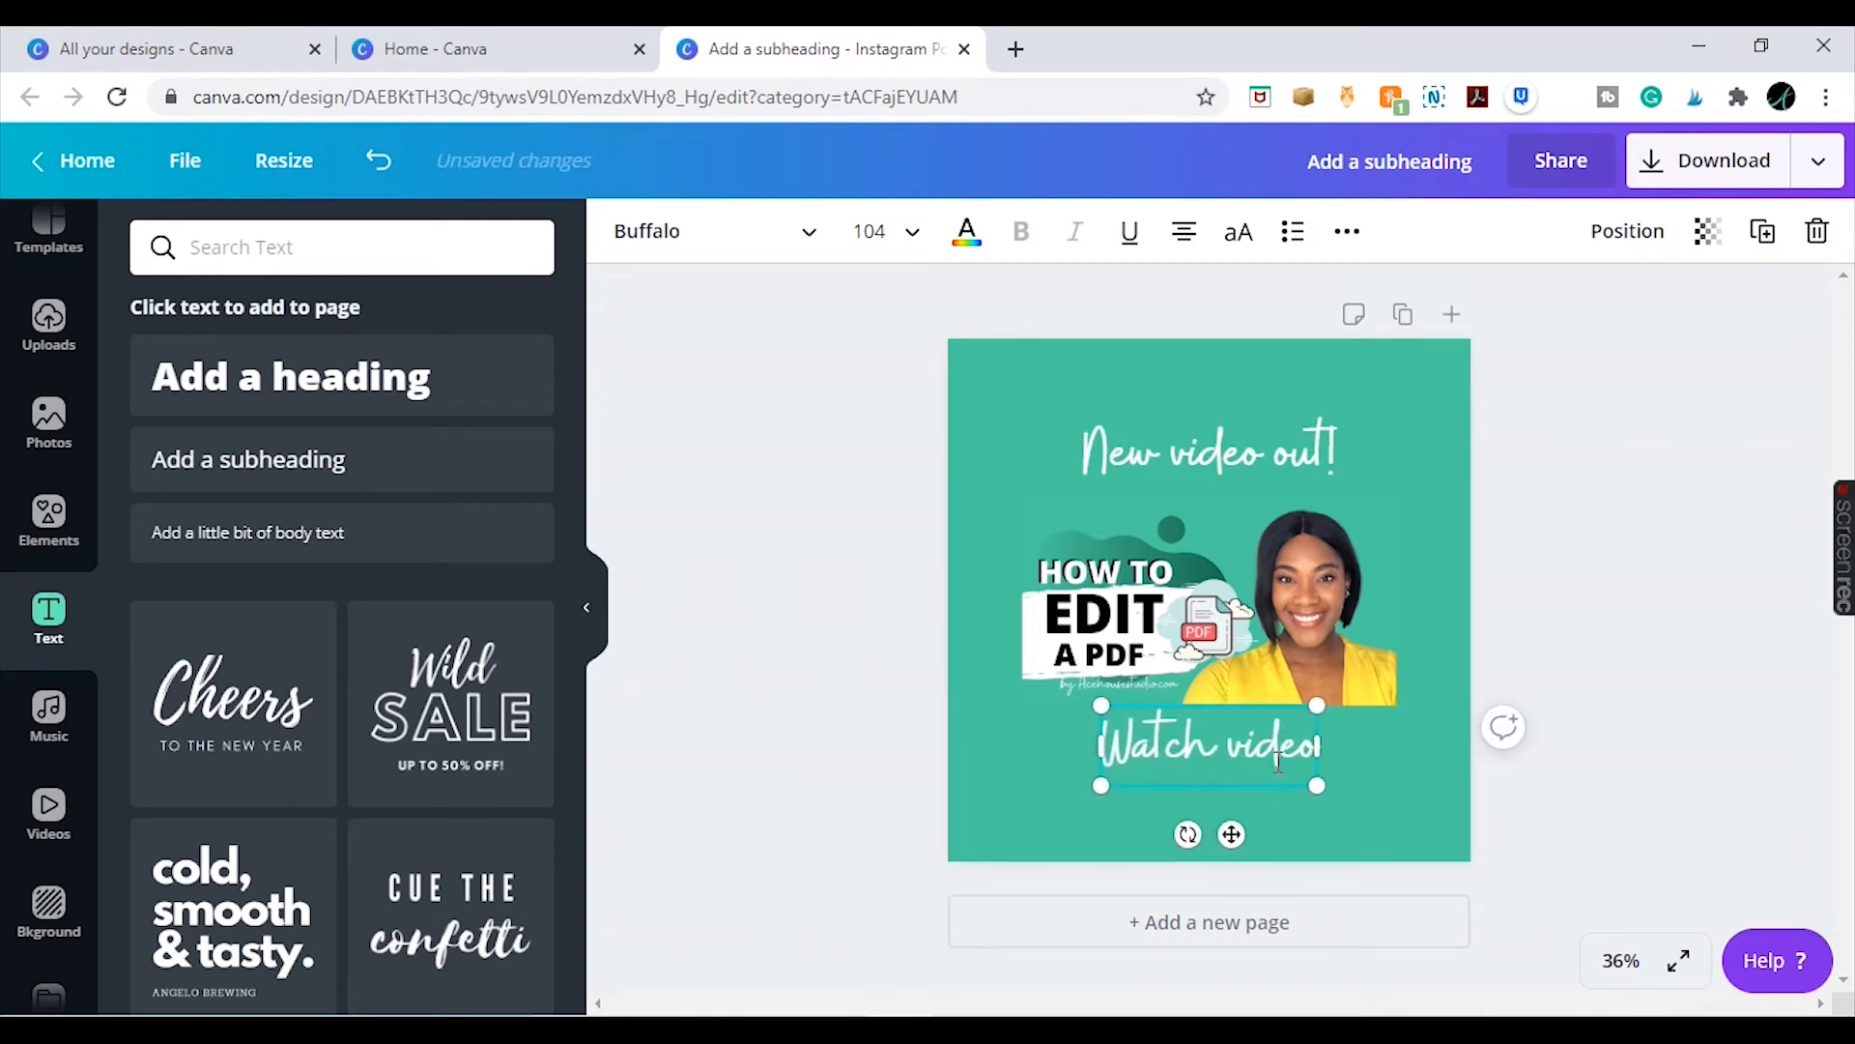
Set the lower text to Glacial Indifference at size 48
key("ctrl+a")
left_click(715, 230)
left_click(348, 475)
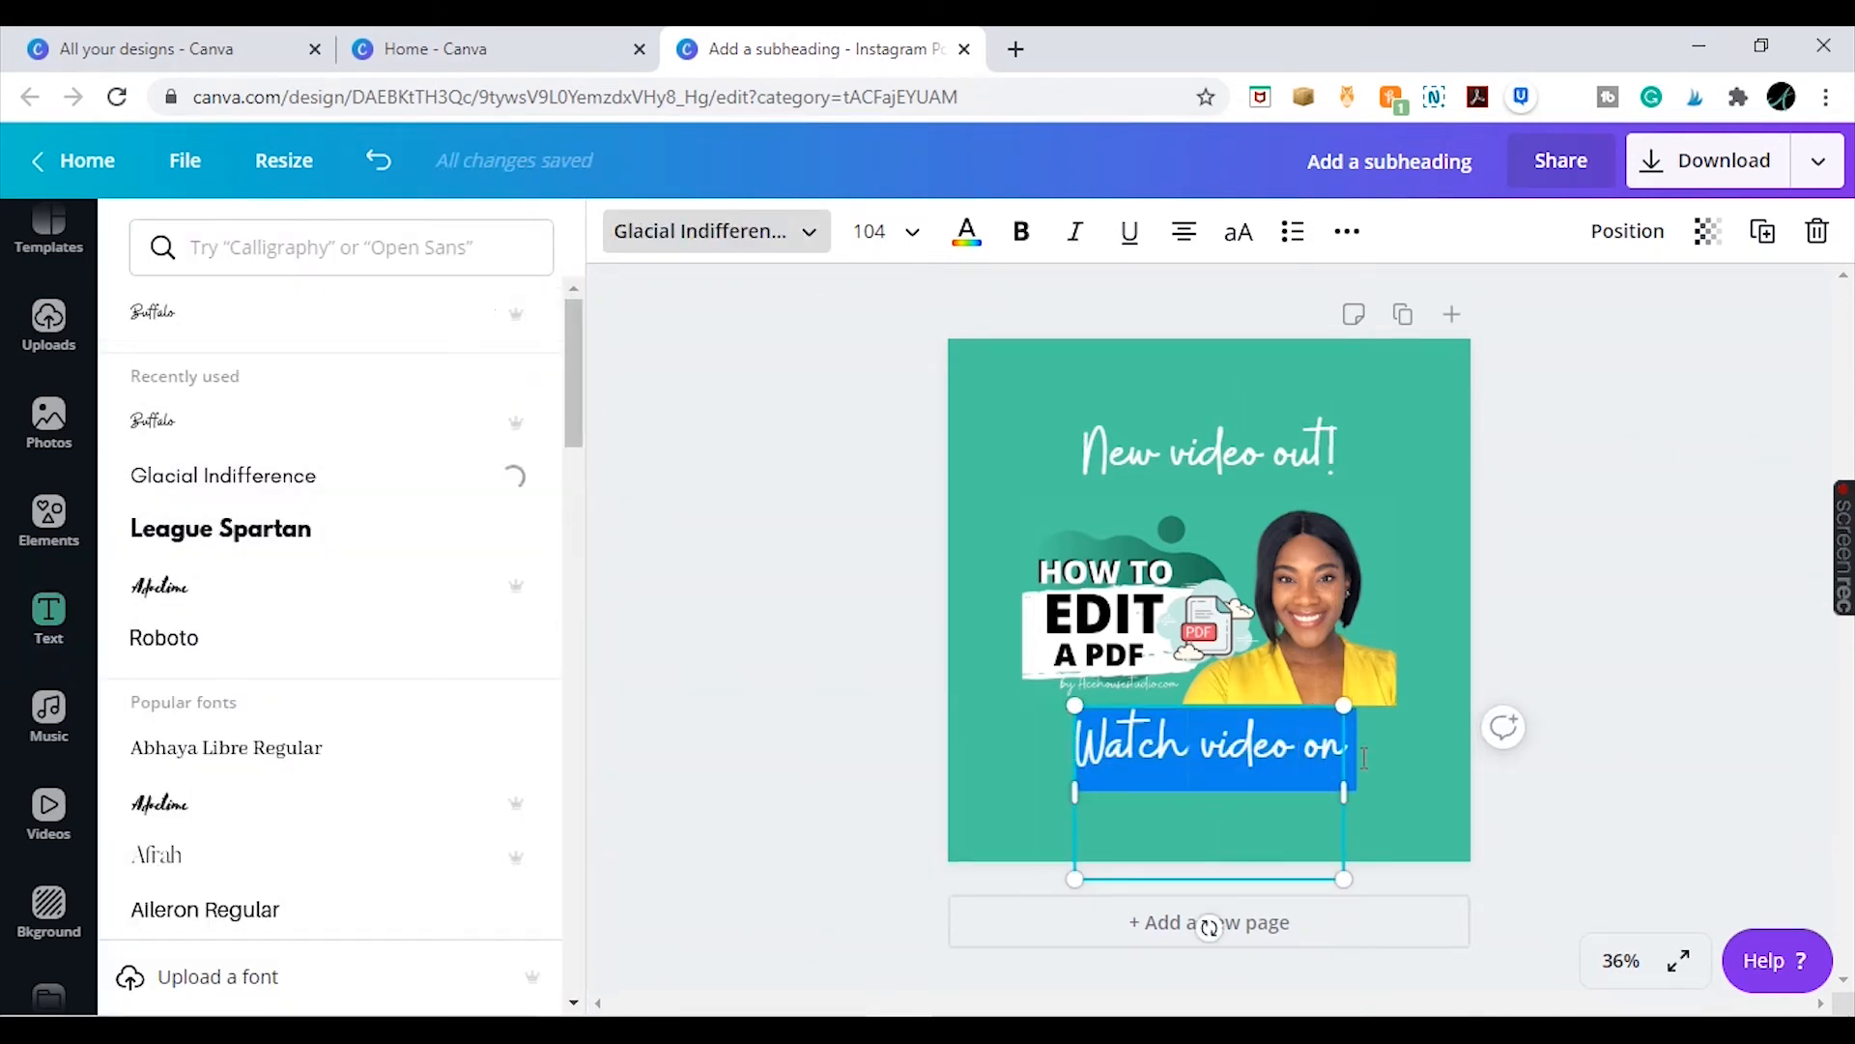
left_click(869, 230)
left_click(919, 530)
Add a second line to the lower text reading 'Youtube.com/acehousestudio'
left_click(935, 307)
key("Return")
type("Y")
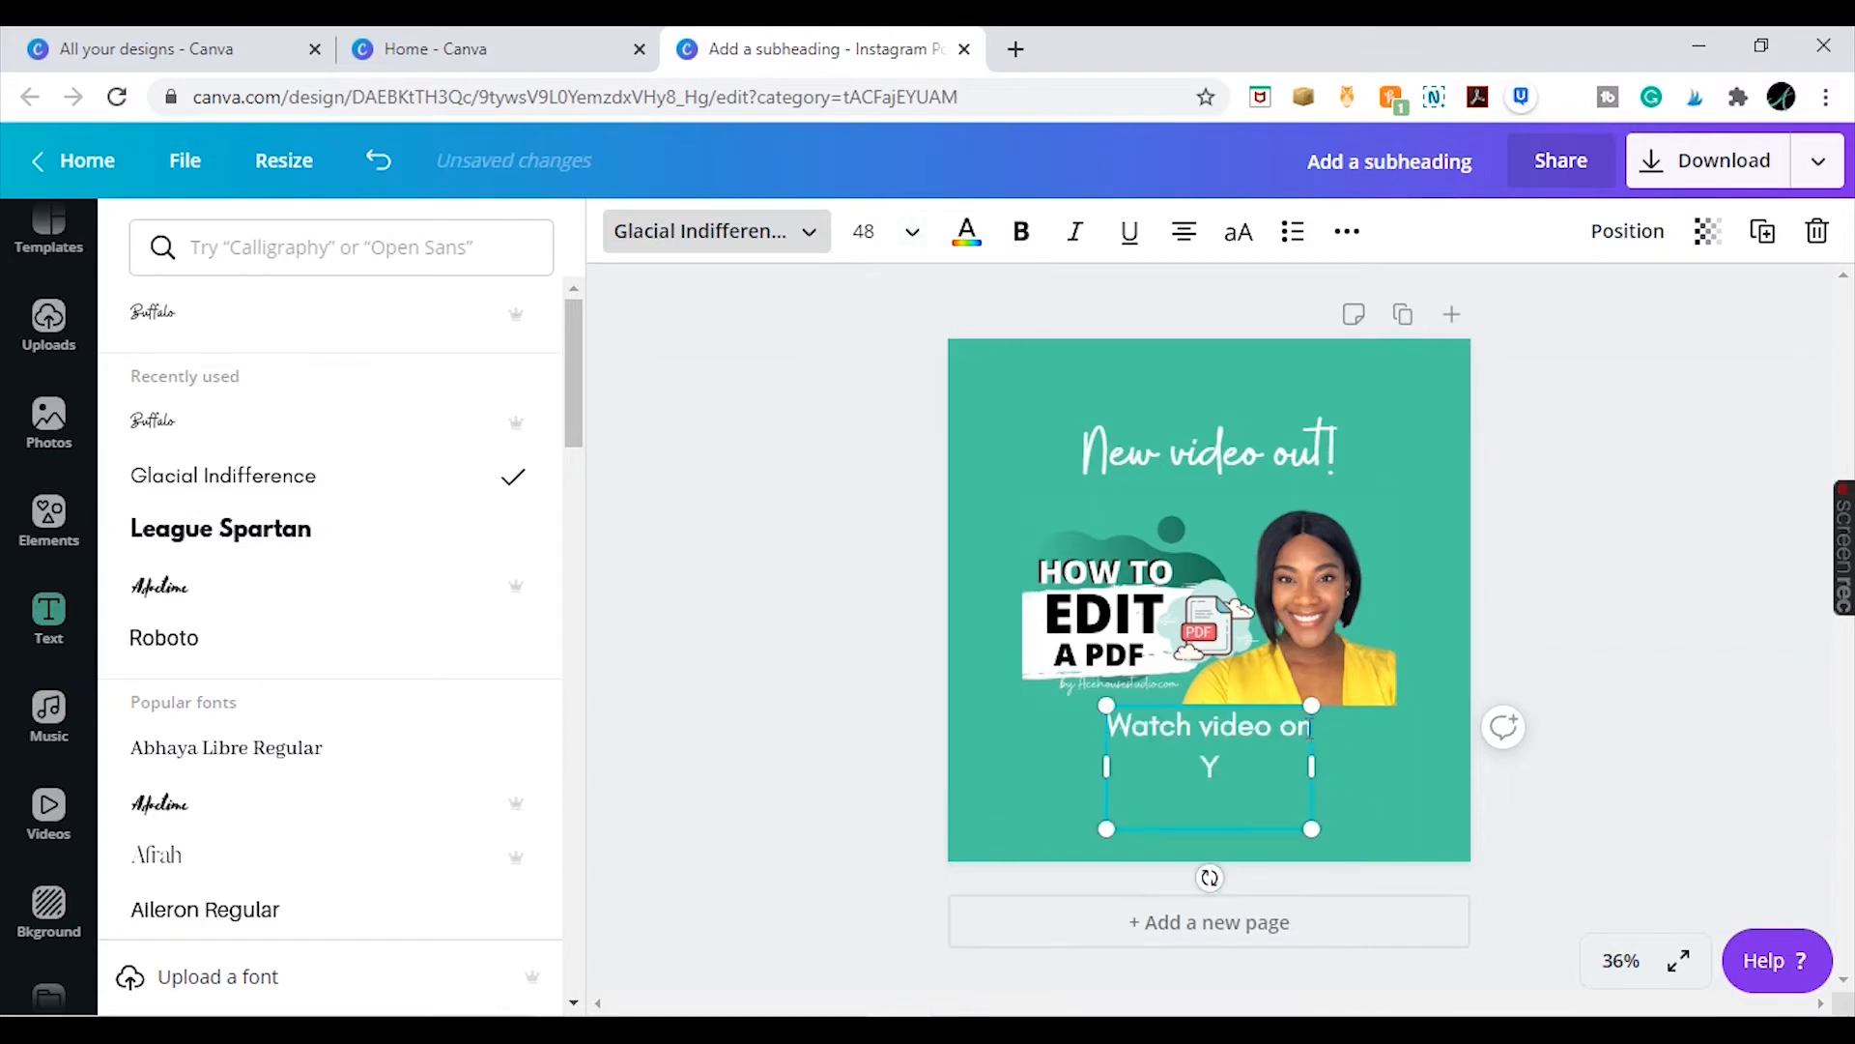
type("outube.com/acehousestudio")
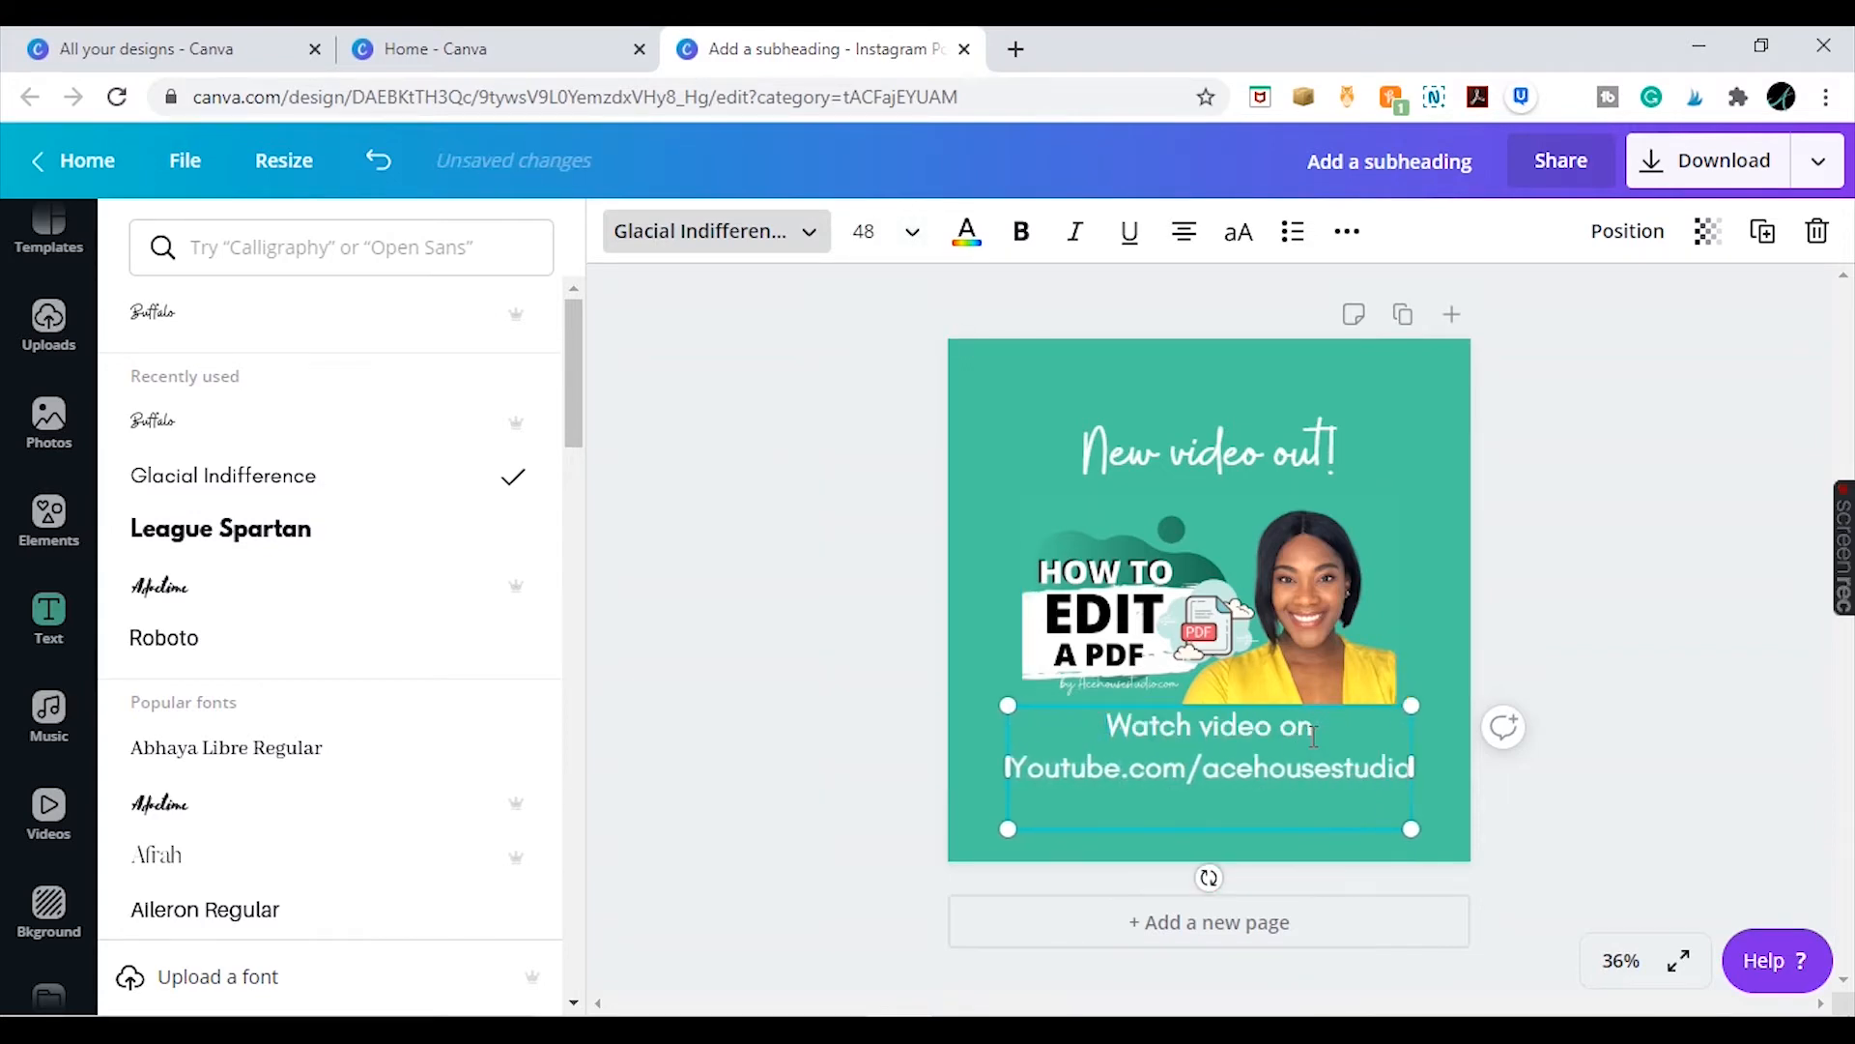
Reduce the lower text's font size and make the 'Watch video on' line bold
key("ctrl+a")
left_click(912, 232)
left_click(881, 477)
left_click(1654, 591)
triple_click(1254, 731)
left_click(1021, 232)
left_click(1578, 553)
left_click(1345, 808)
left_click_drag(1281, 772, 1282, 786)
left_click(1531, 551)
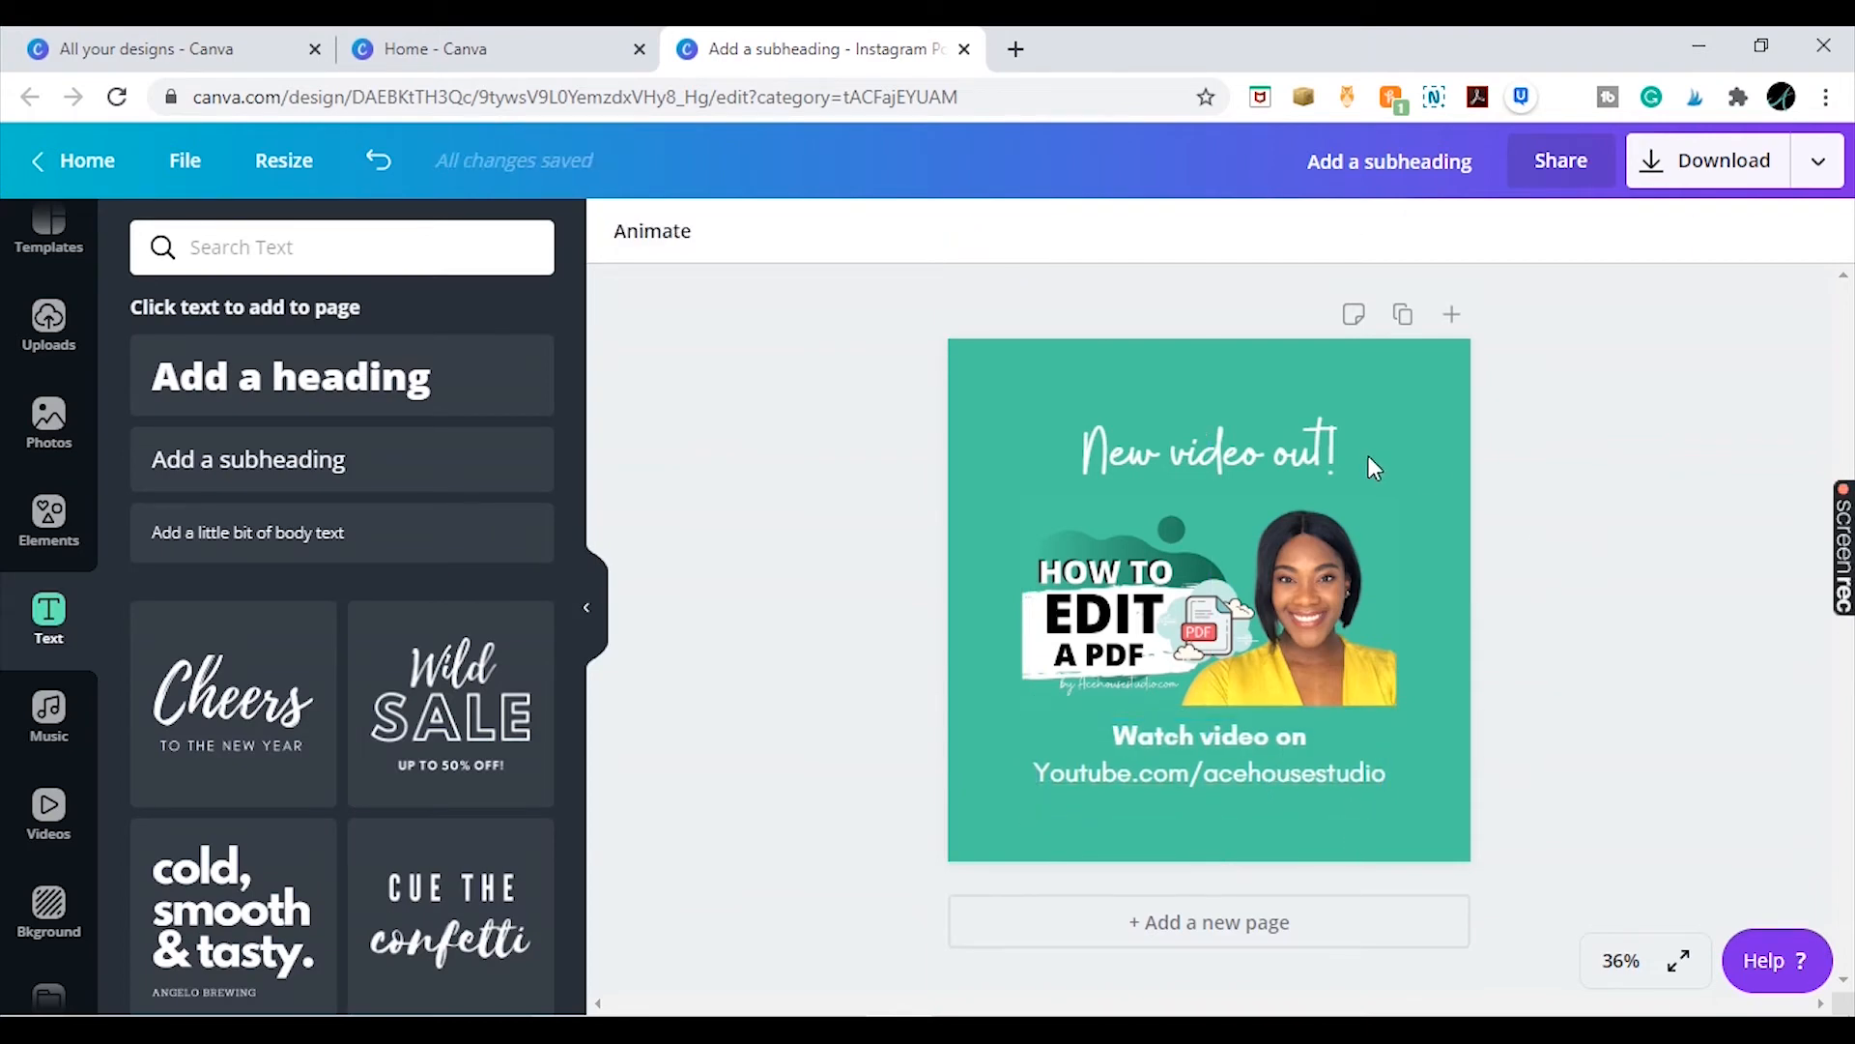
Nudge the 'New video out!' heading slightly to the left
left_click_drag(1324, 464, 1304, 452)
left_click(1697, 468)
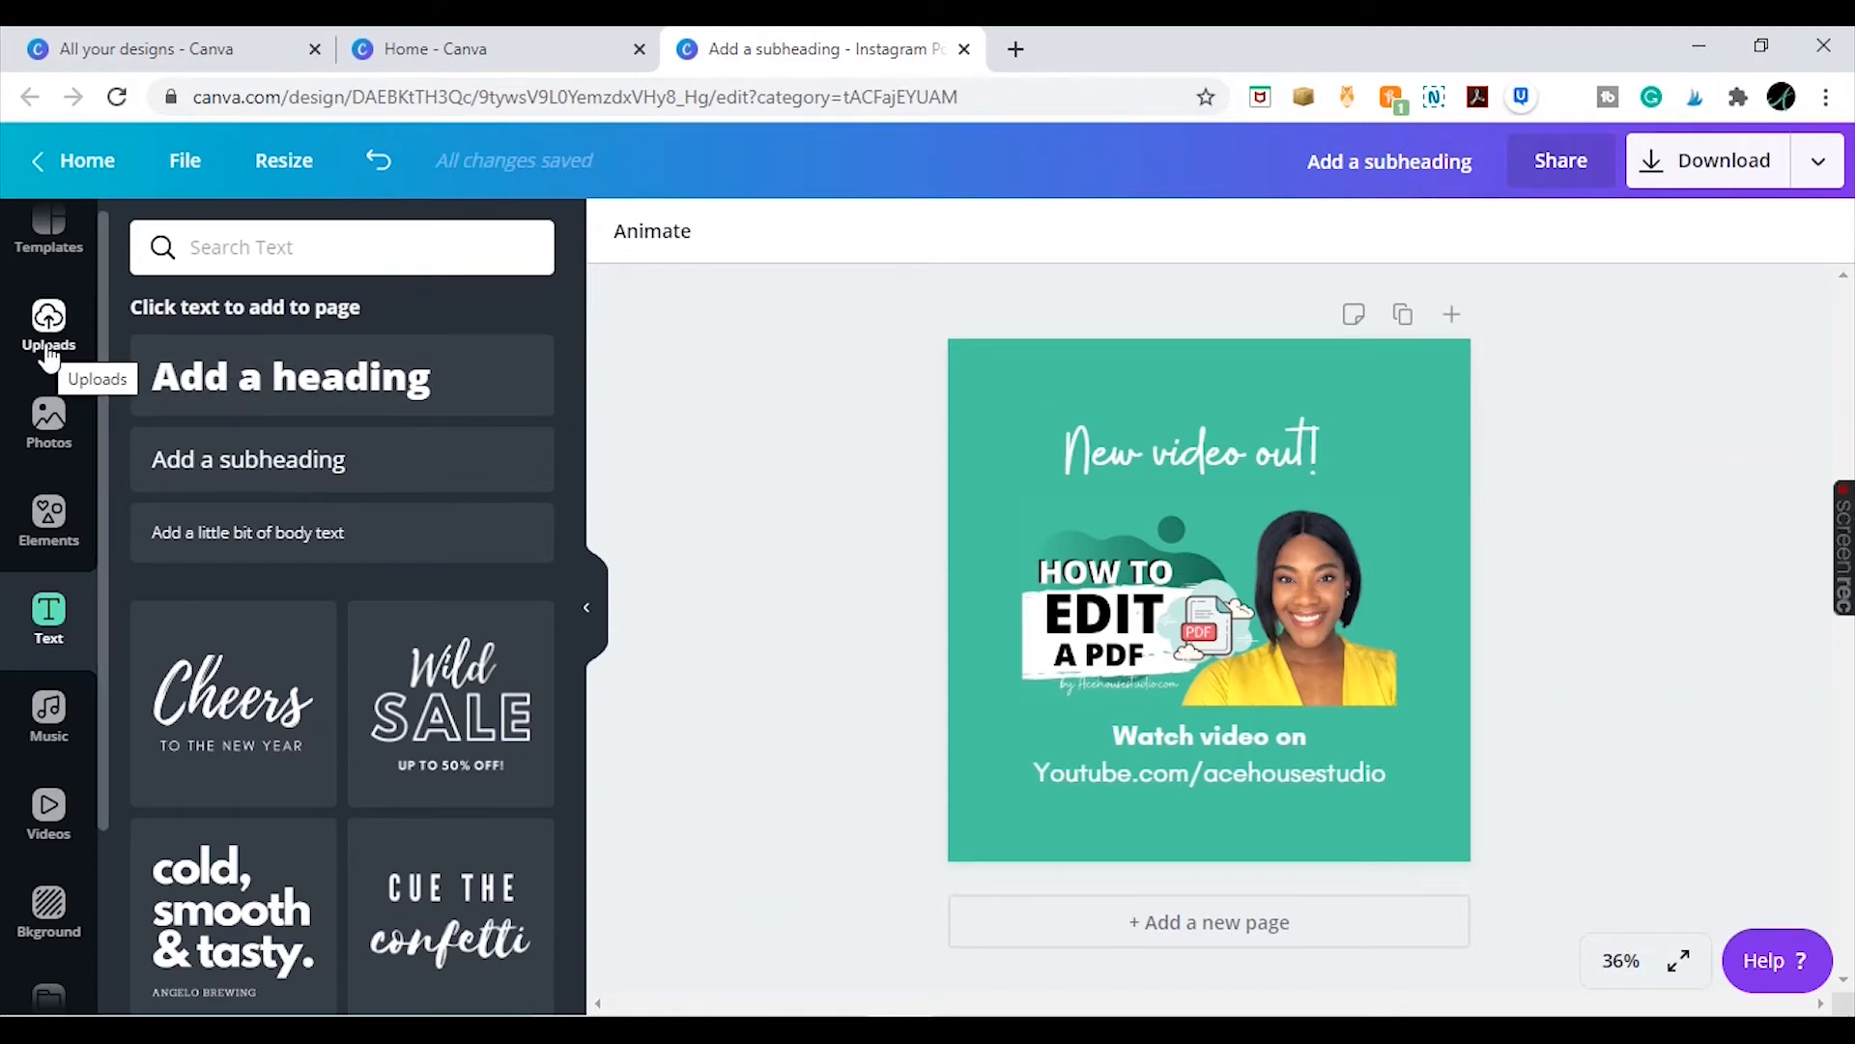
Search the elements library for arrow stickers and browse the results
left_click(62, 538)
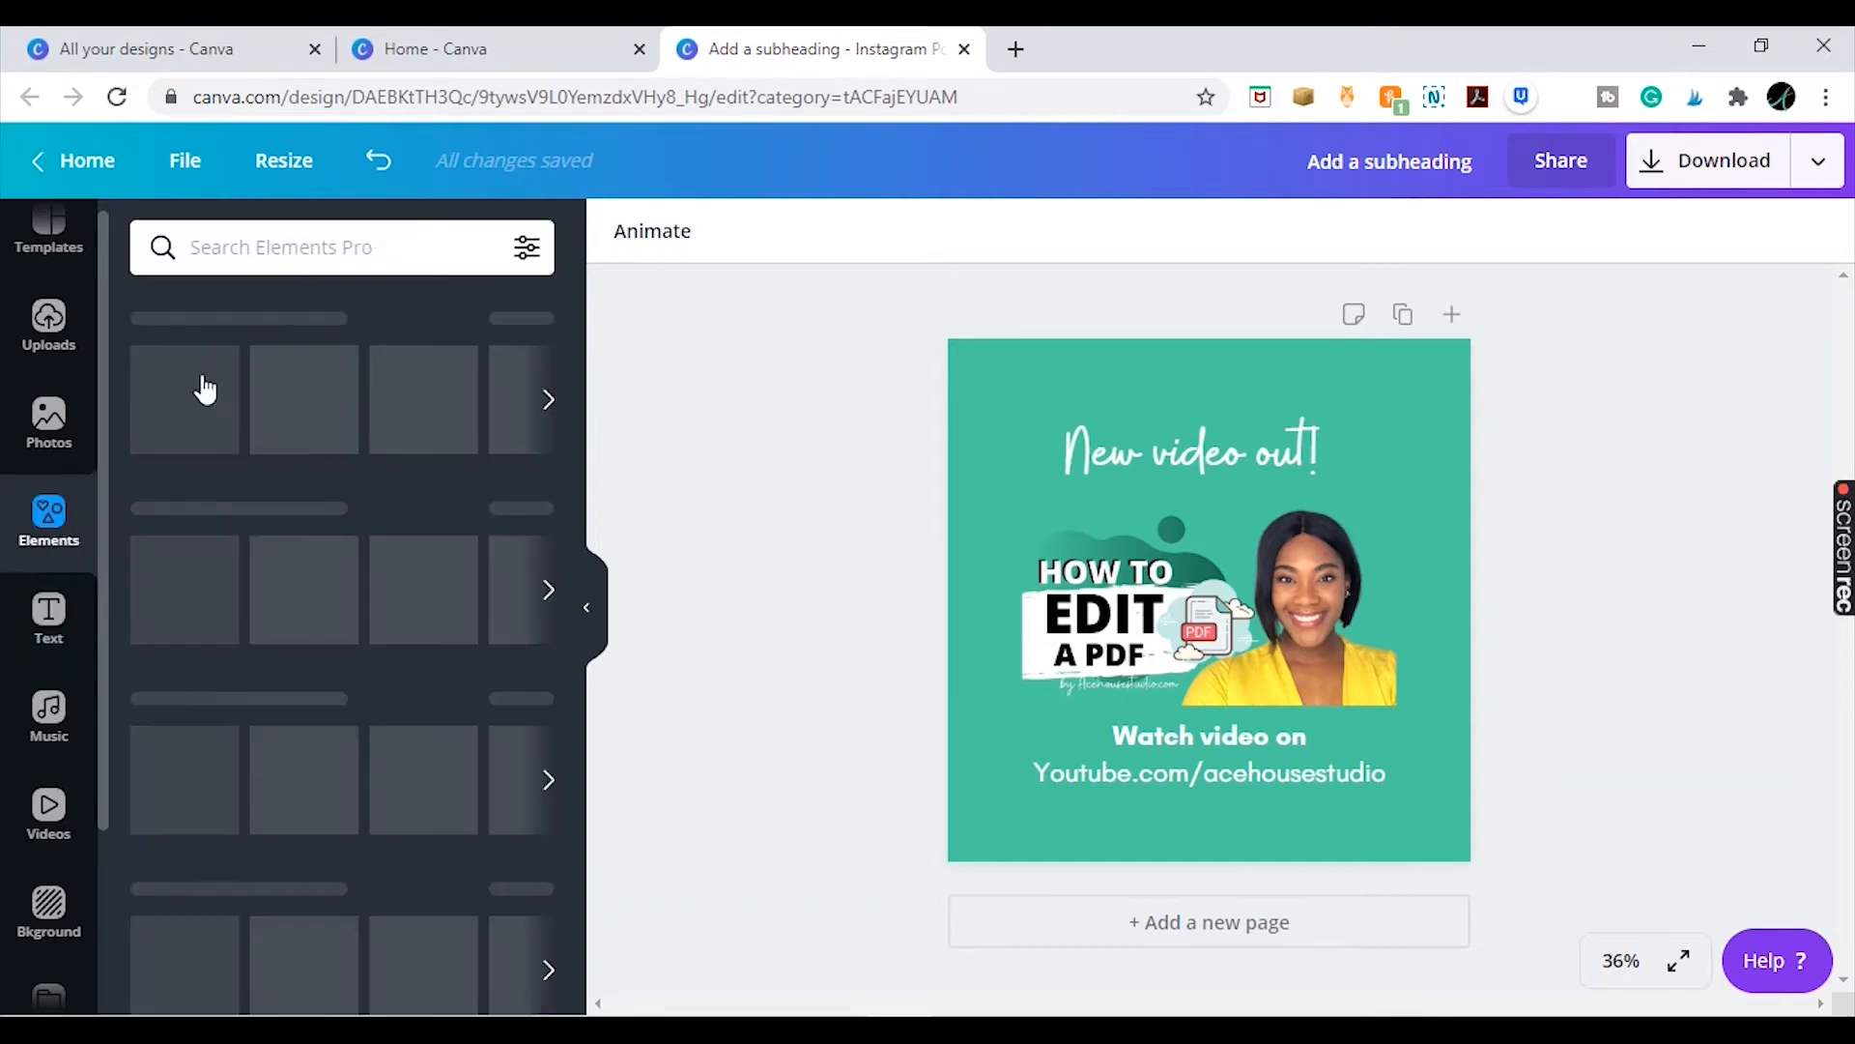
left_click(357, 241)
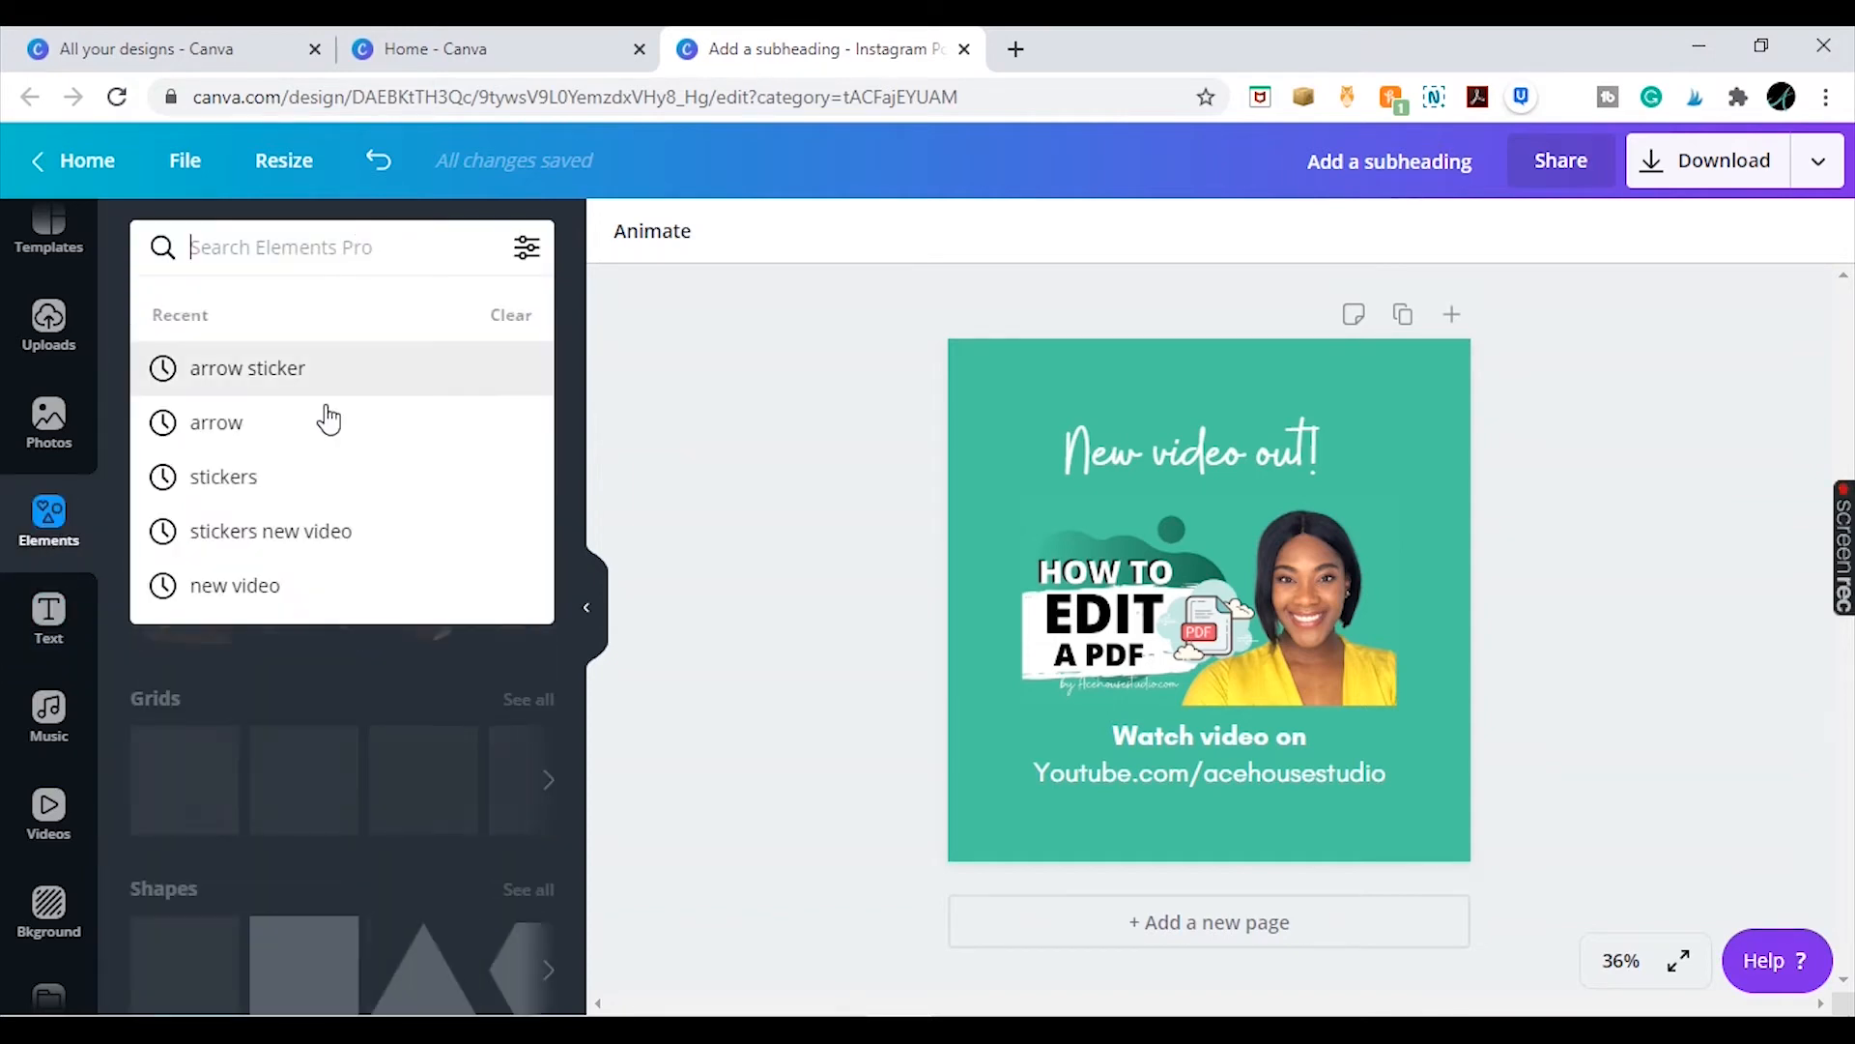
type("arro")
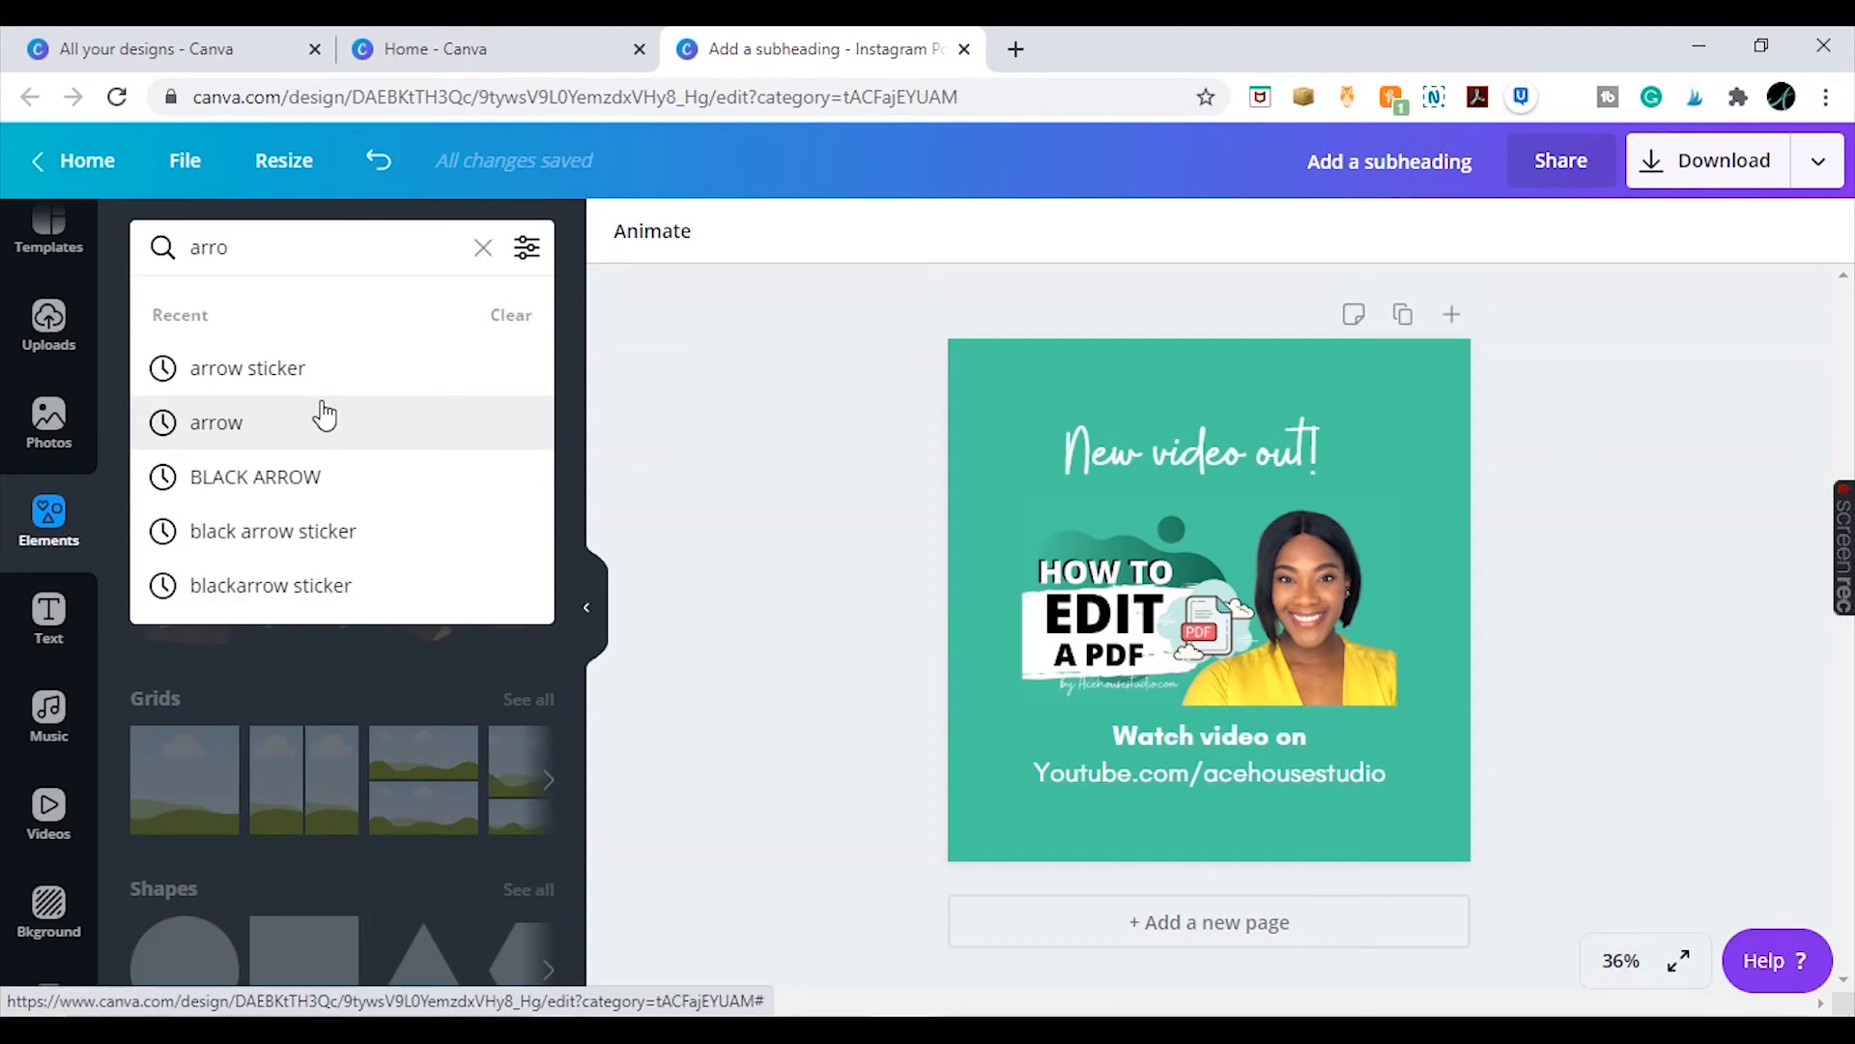
left_click(332, 371)
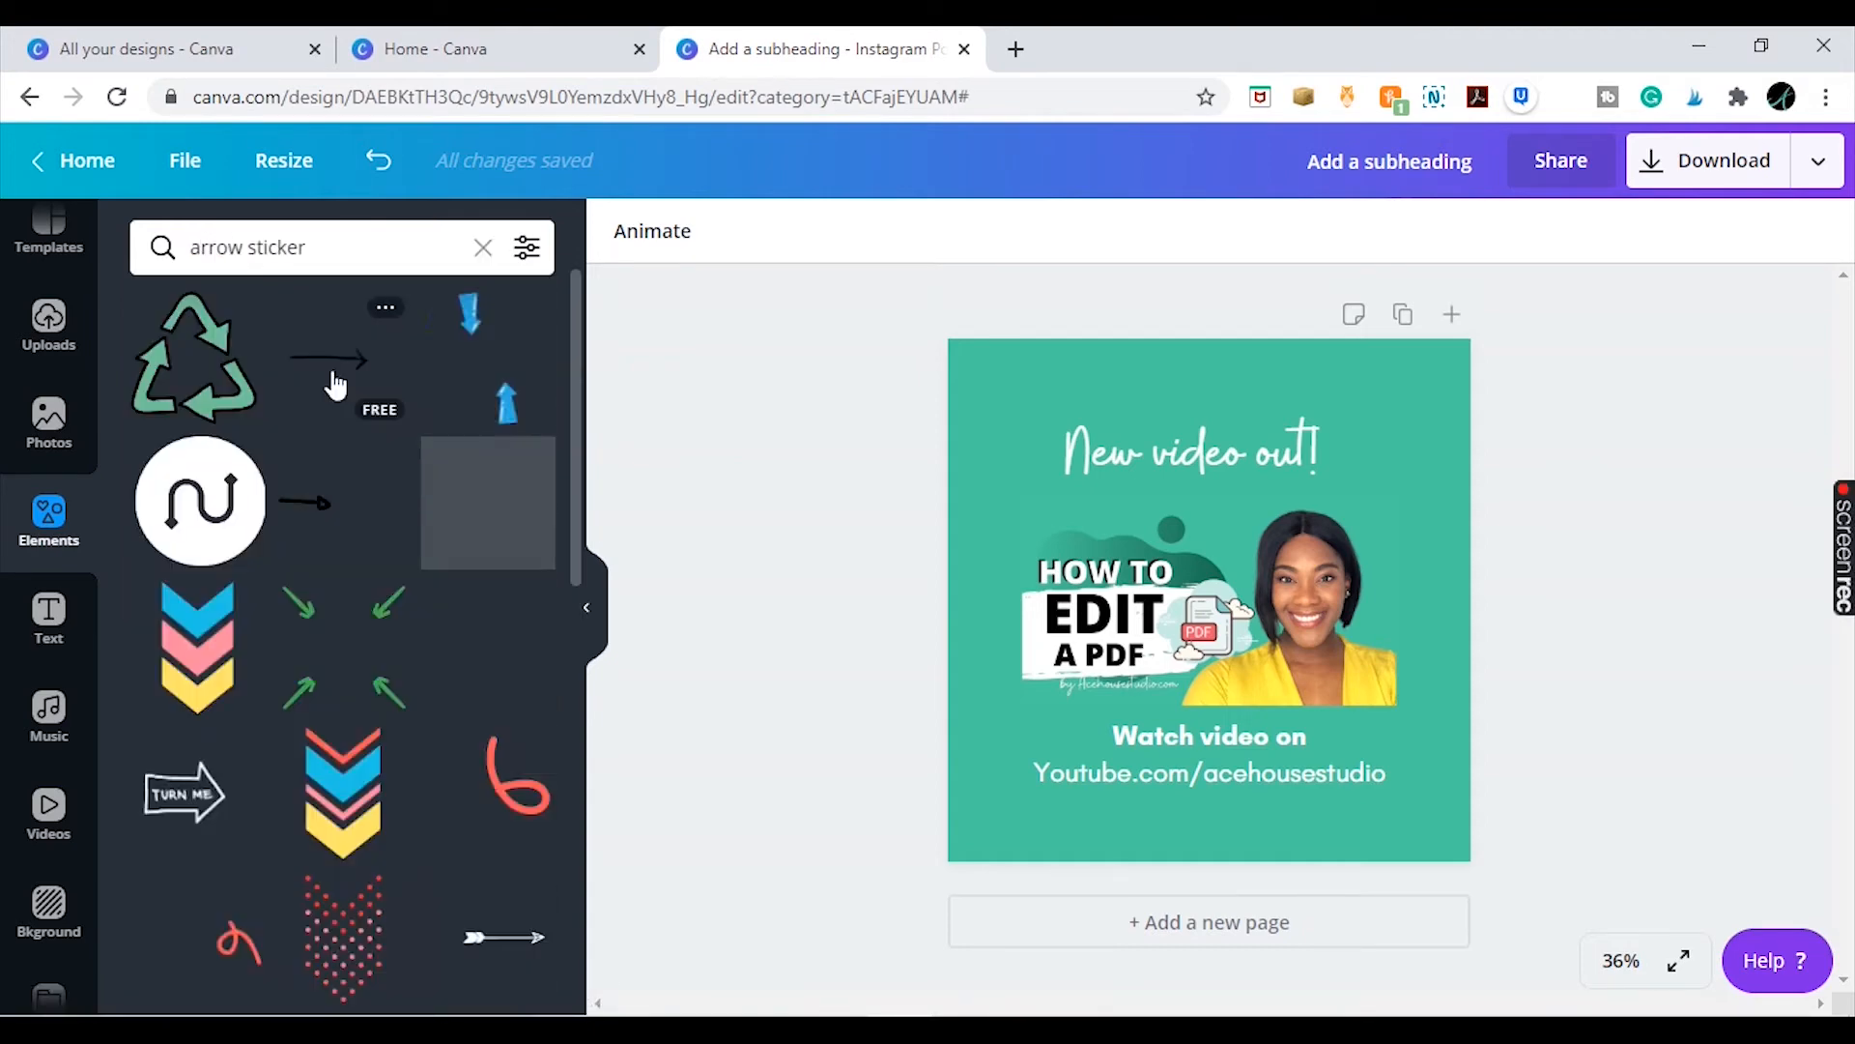
scroll(570, 425, "down", 1)
scroll(570, 425, "down", 7)
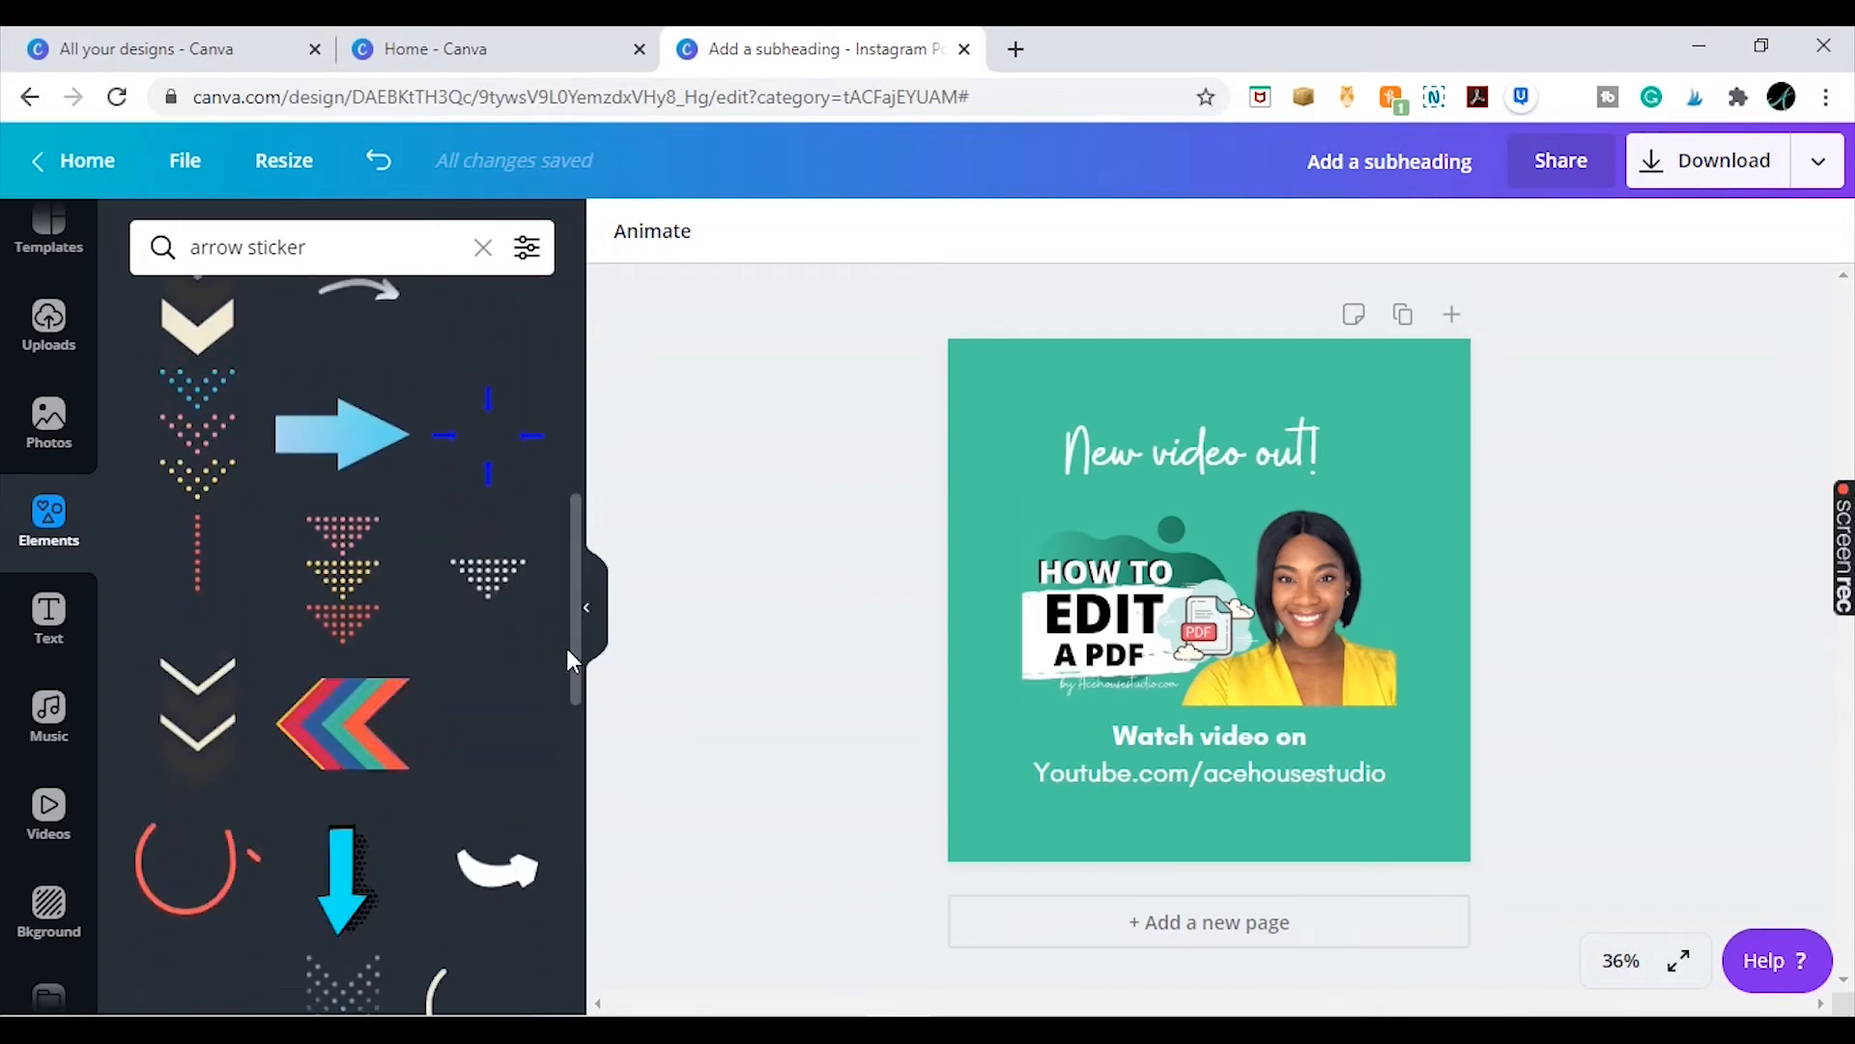
scroll(553, 554, "up", 7)
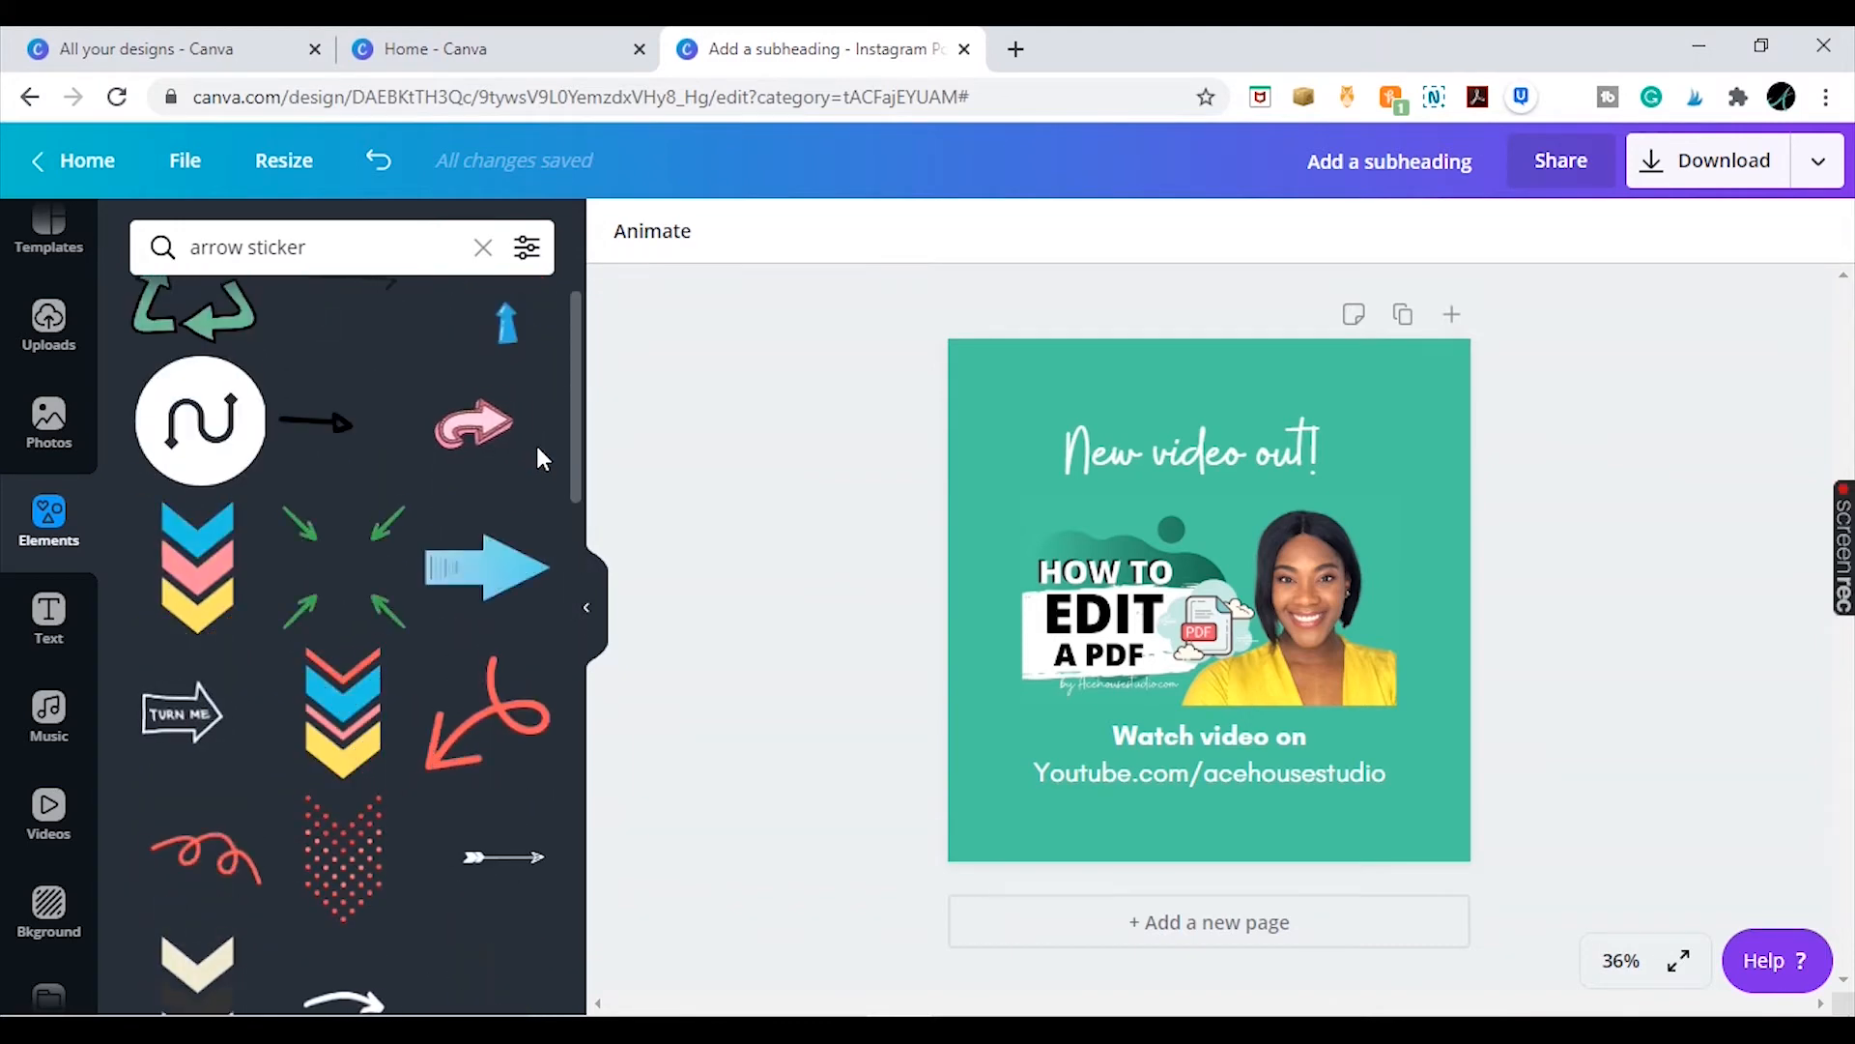
scroll(539, 539, "down", 7)
left_click_drag(569, 653, 555, 918)
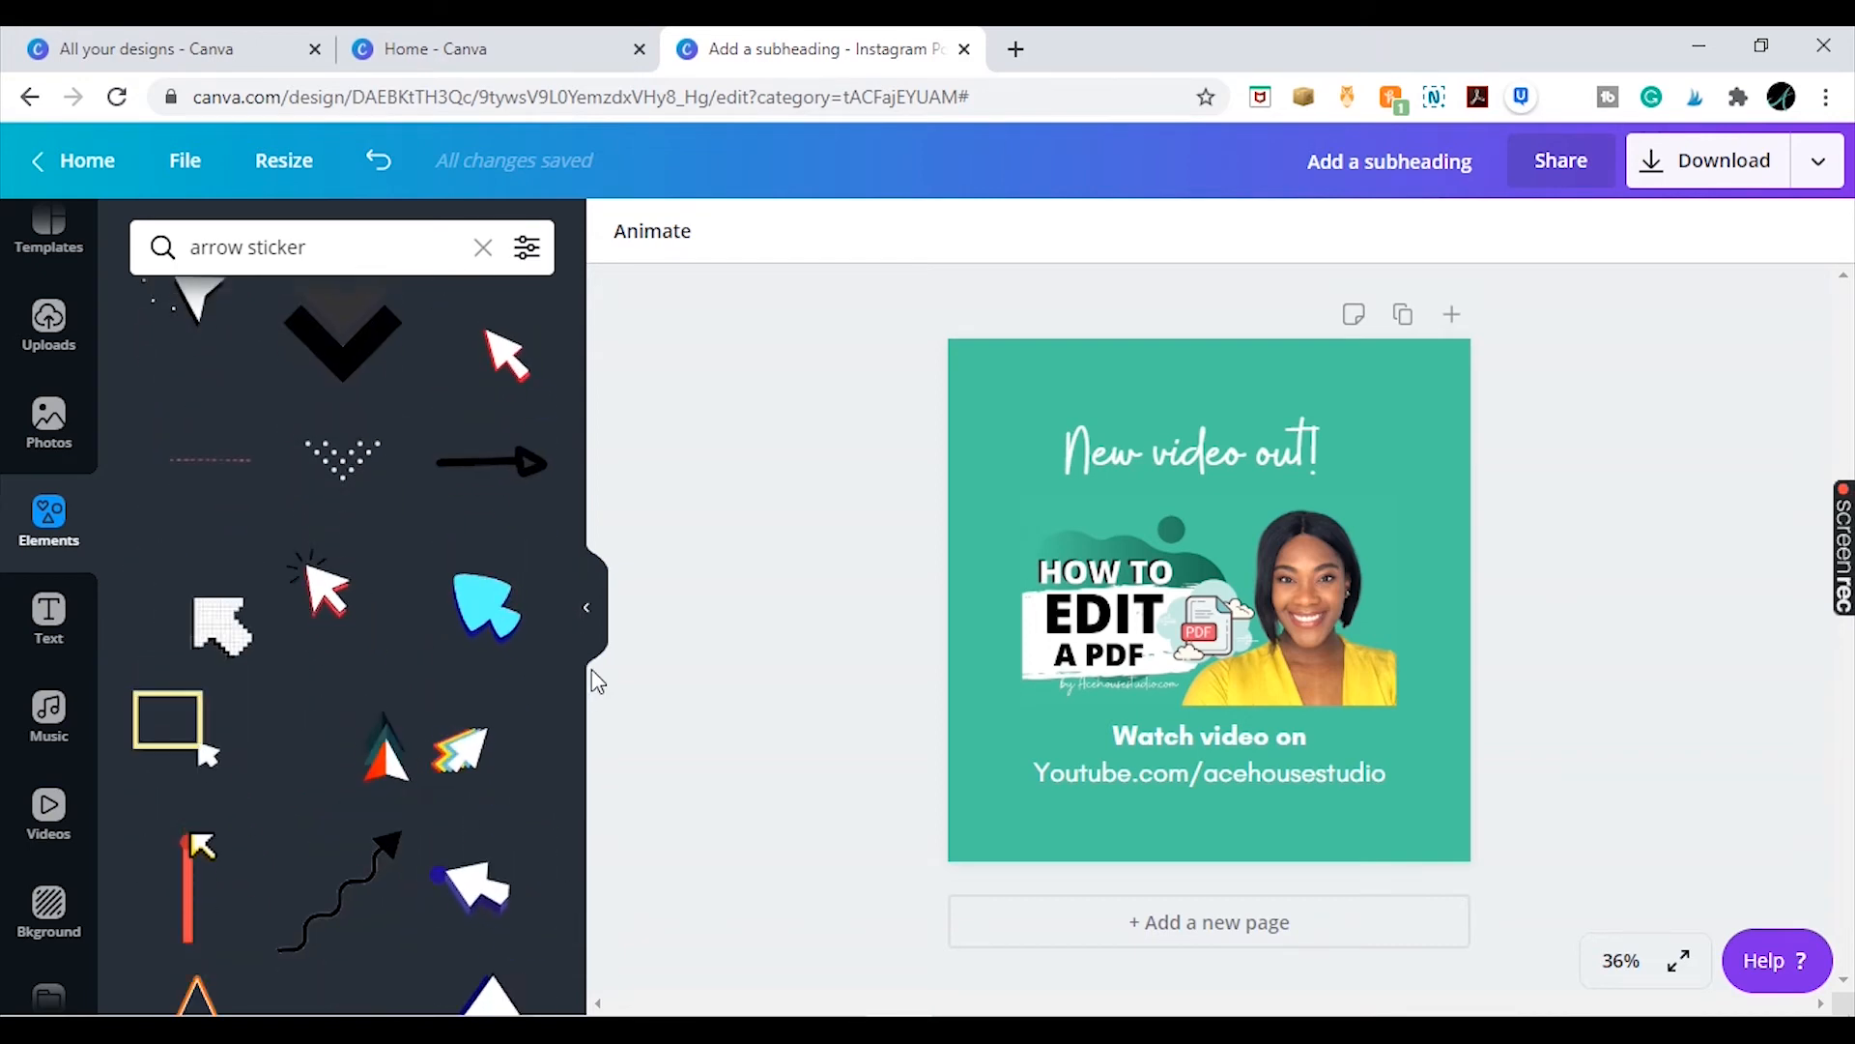
left_click_drag(576, 682, 553, 363)
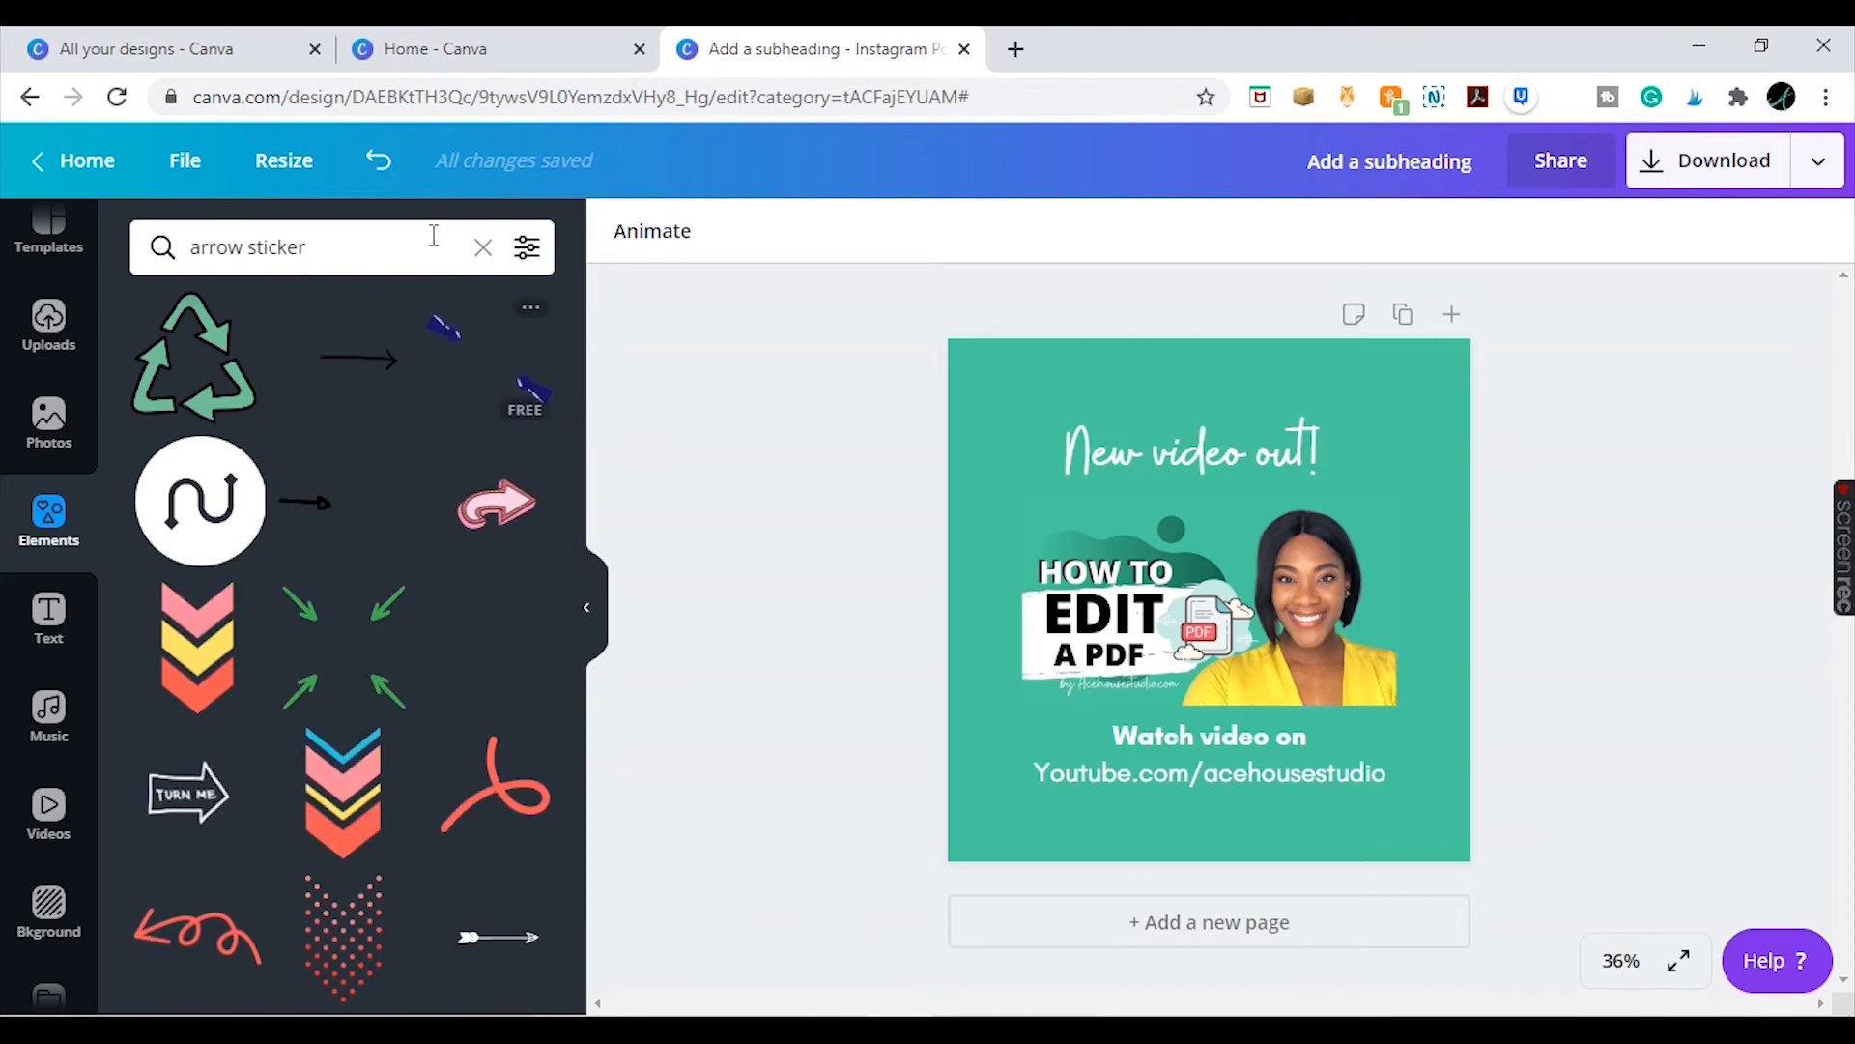
Refine the element search to 'arrow stickers'
left_click(483, 248)
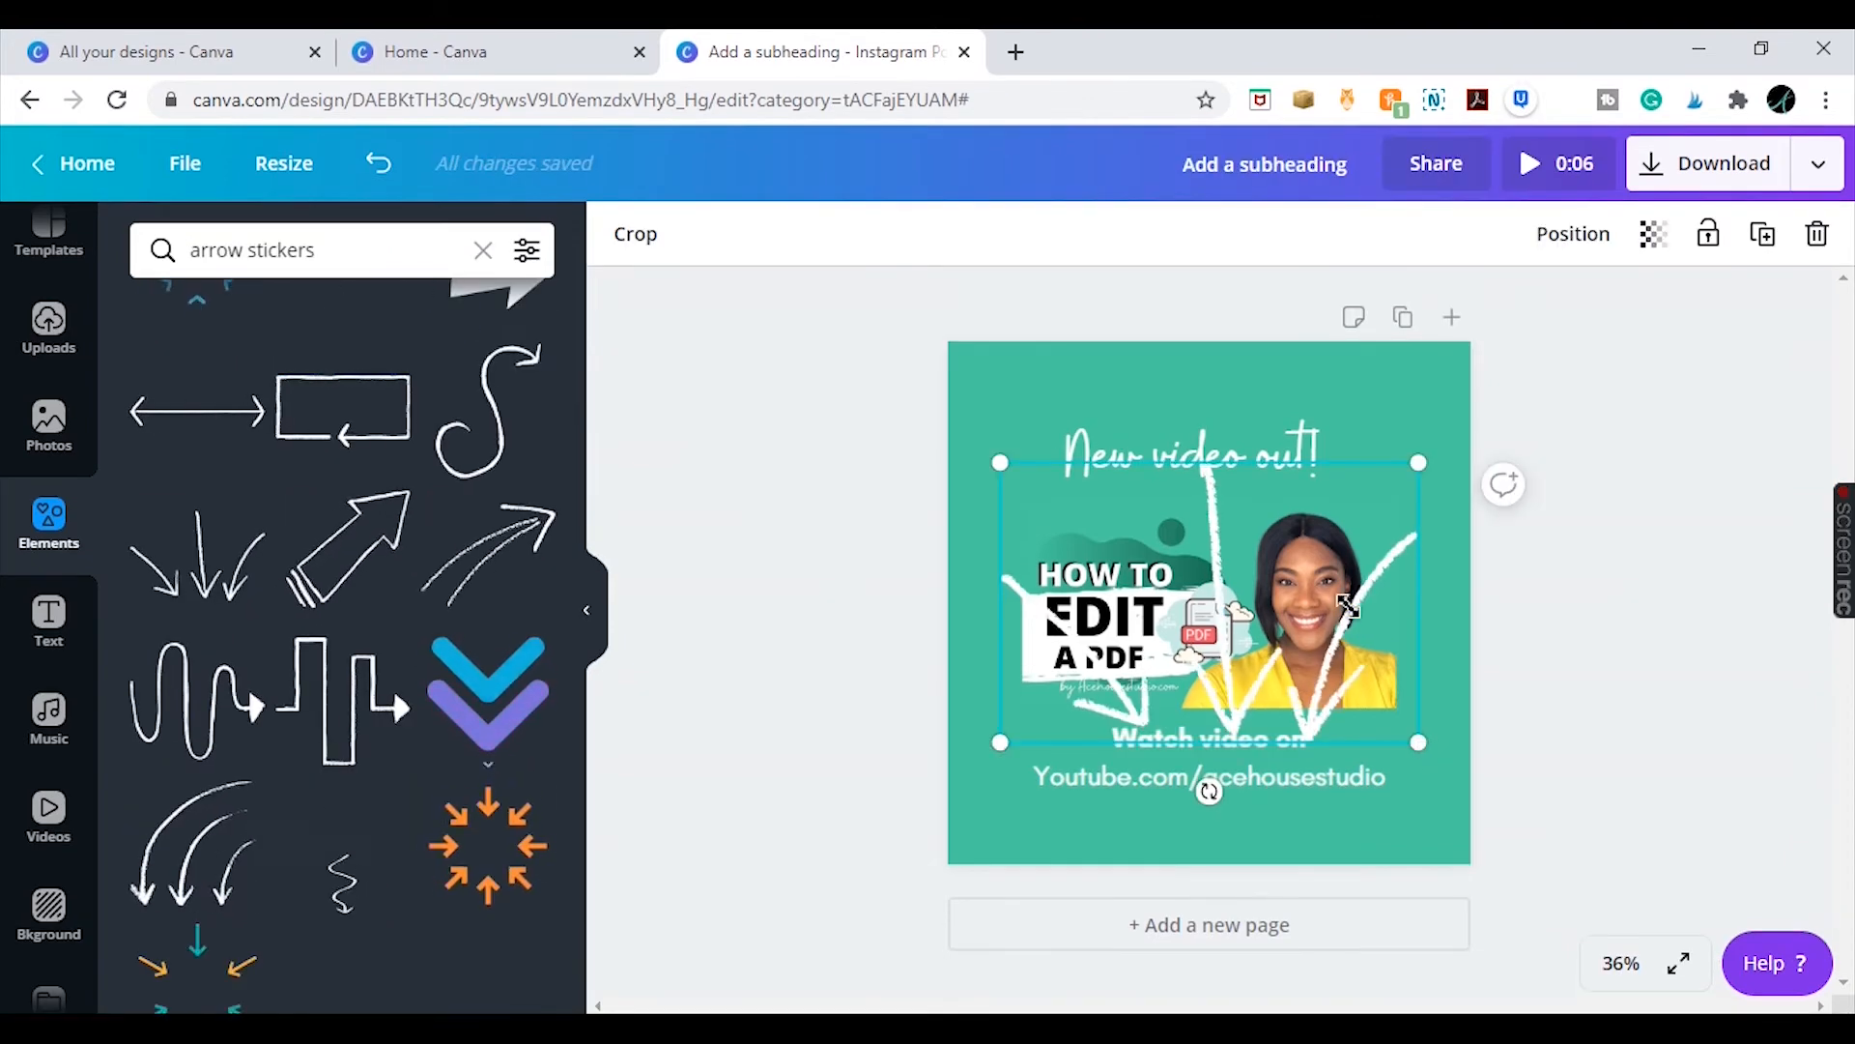
left_click_drag(1418, 742, 1190, 572)
left_click(1625, 540)
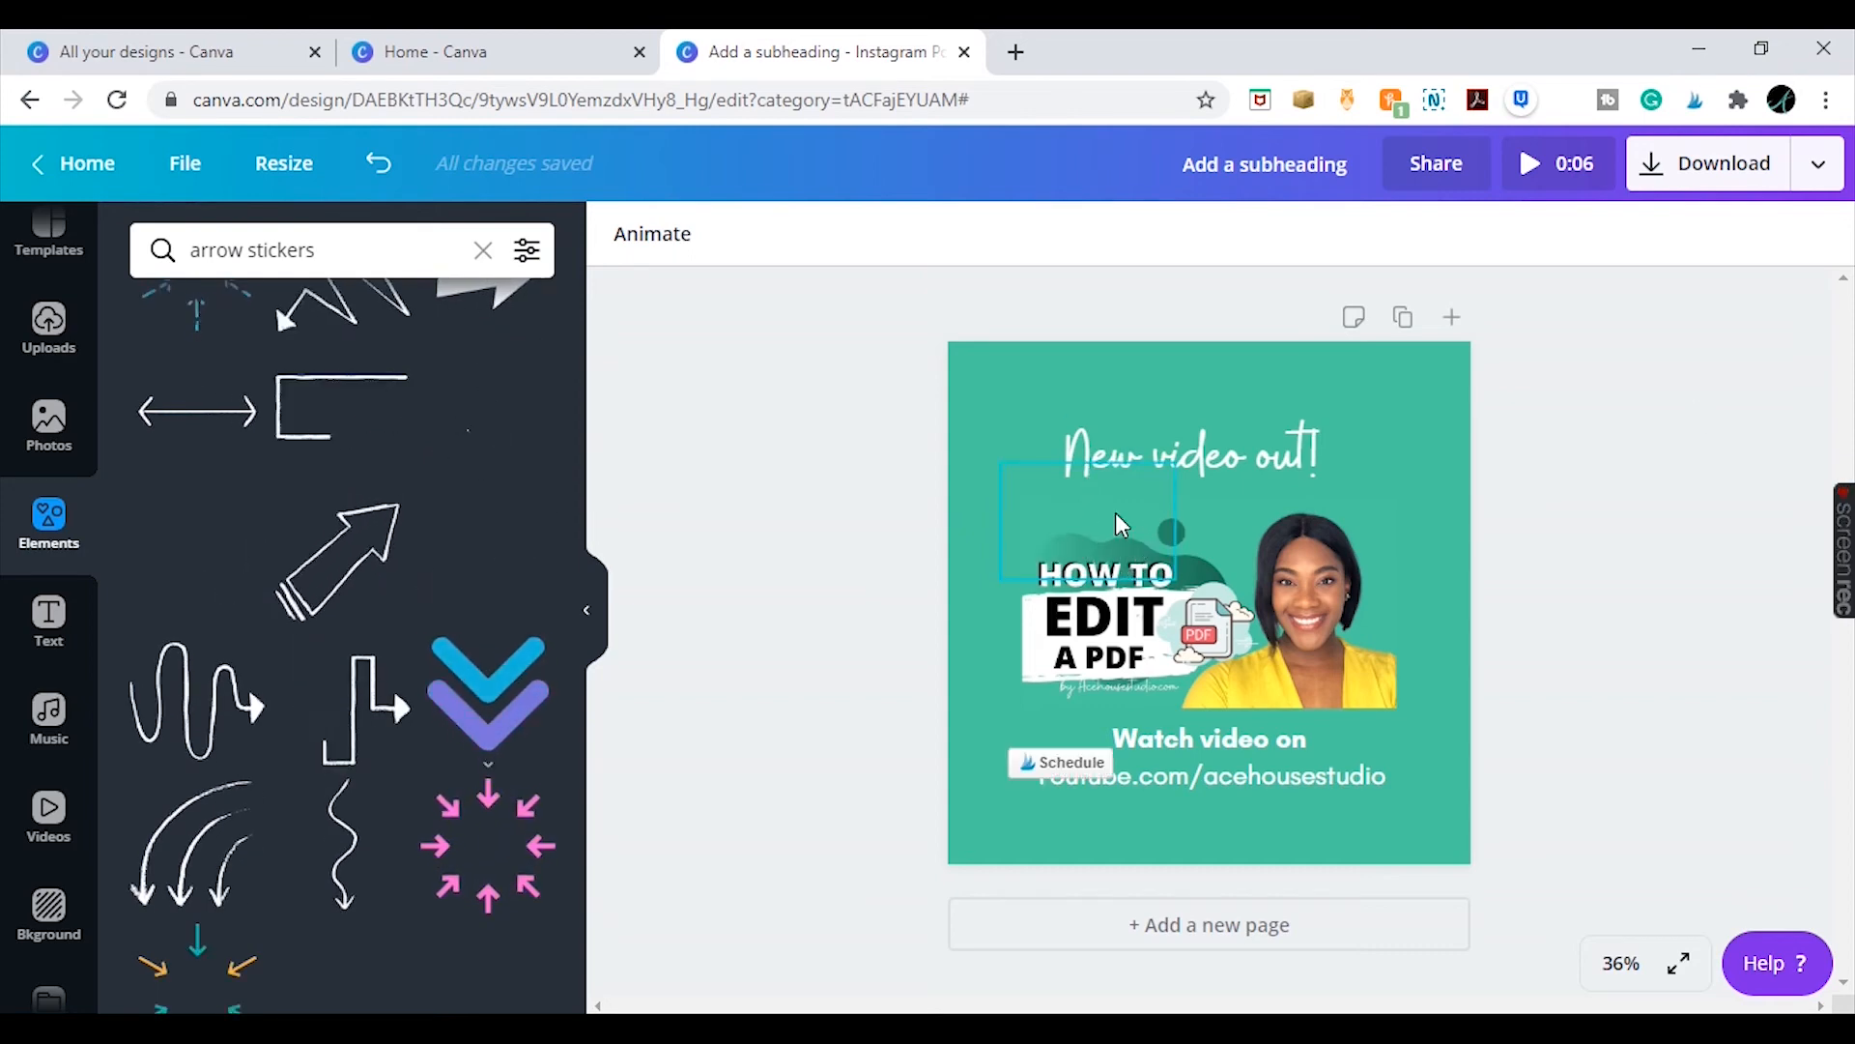
Position and resize the arrow sticker between the 'New video out!' heading and the thumbnail
left_click_drag(1121, 525, 1238, 501)
left_click_drag(1280, 464, 1230, 546)
left_click(1188, 452)
left_click_drag(1242, 454, 1261, 454)
left_click(1578, 699)
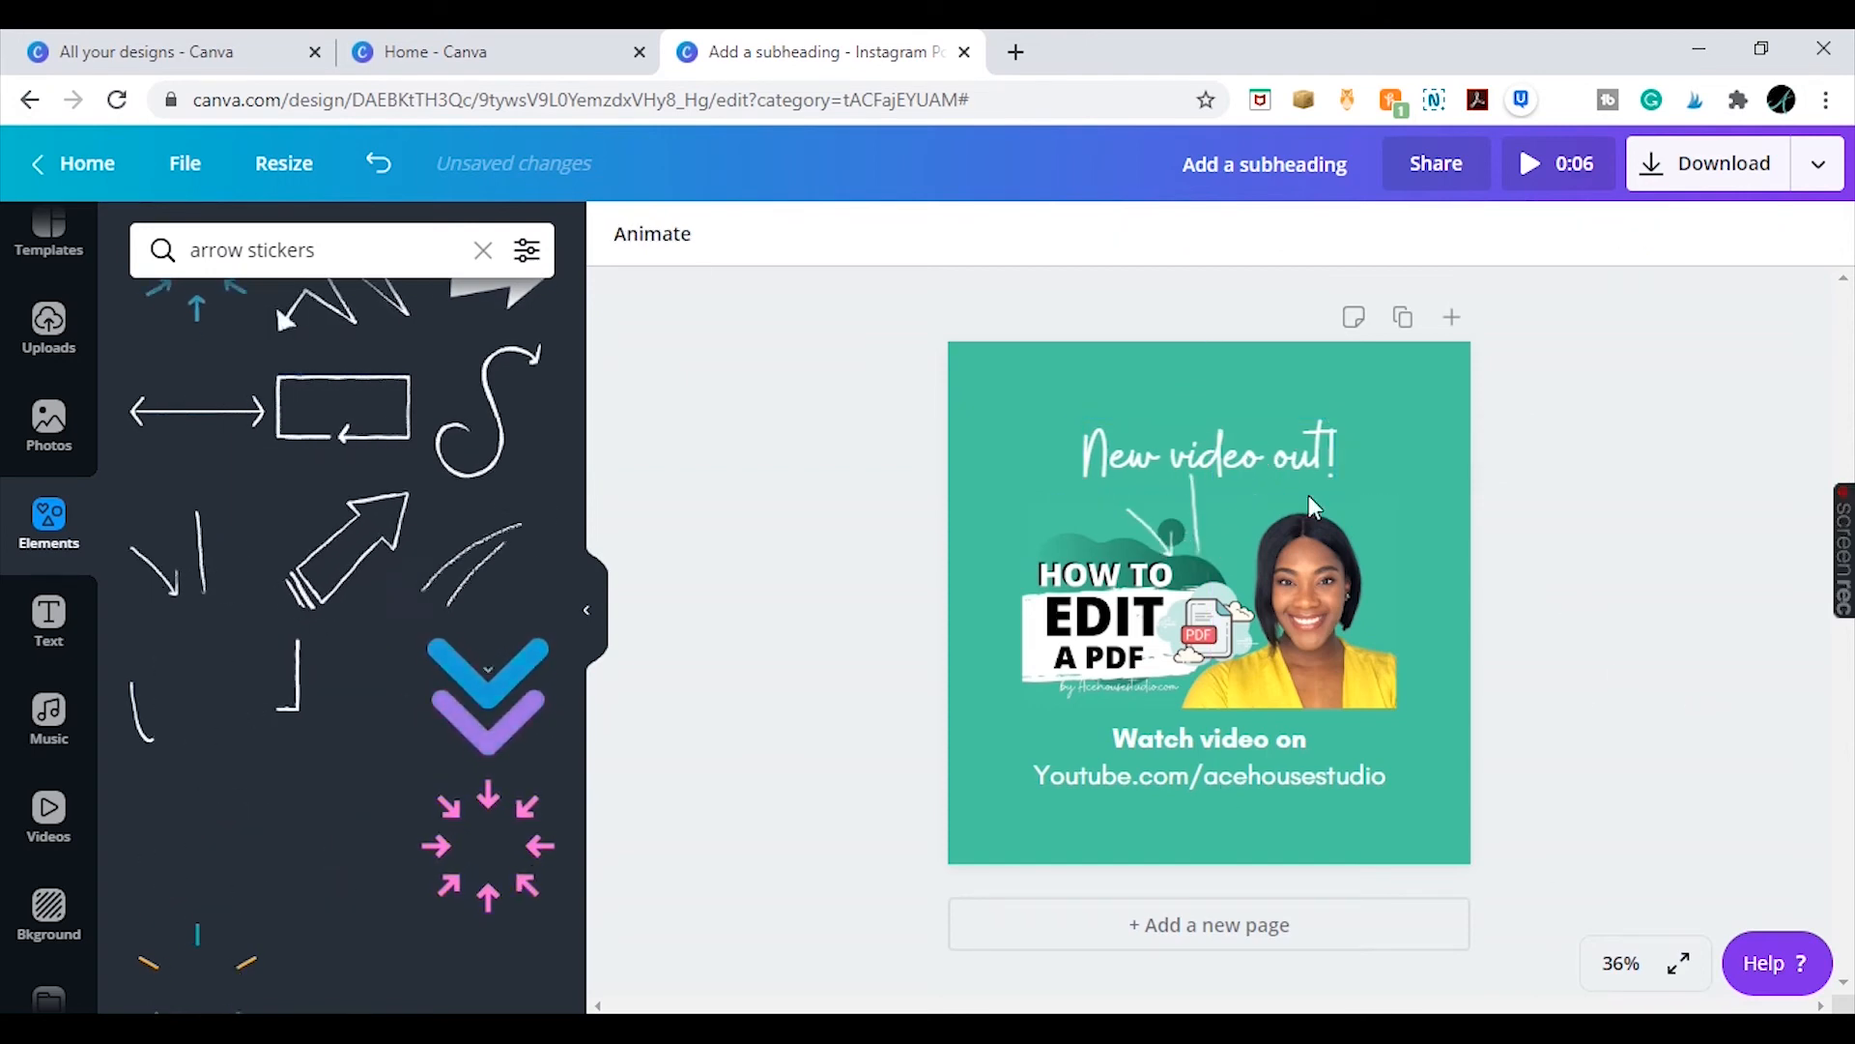
Try several animation styles on the design, apply the Pop animation, and preview the animated post
left_click(1566, 164)
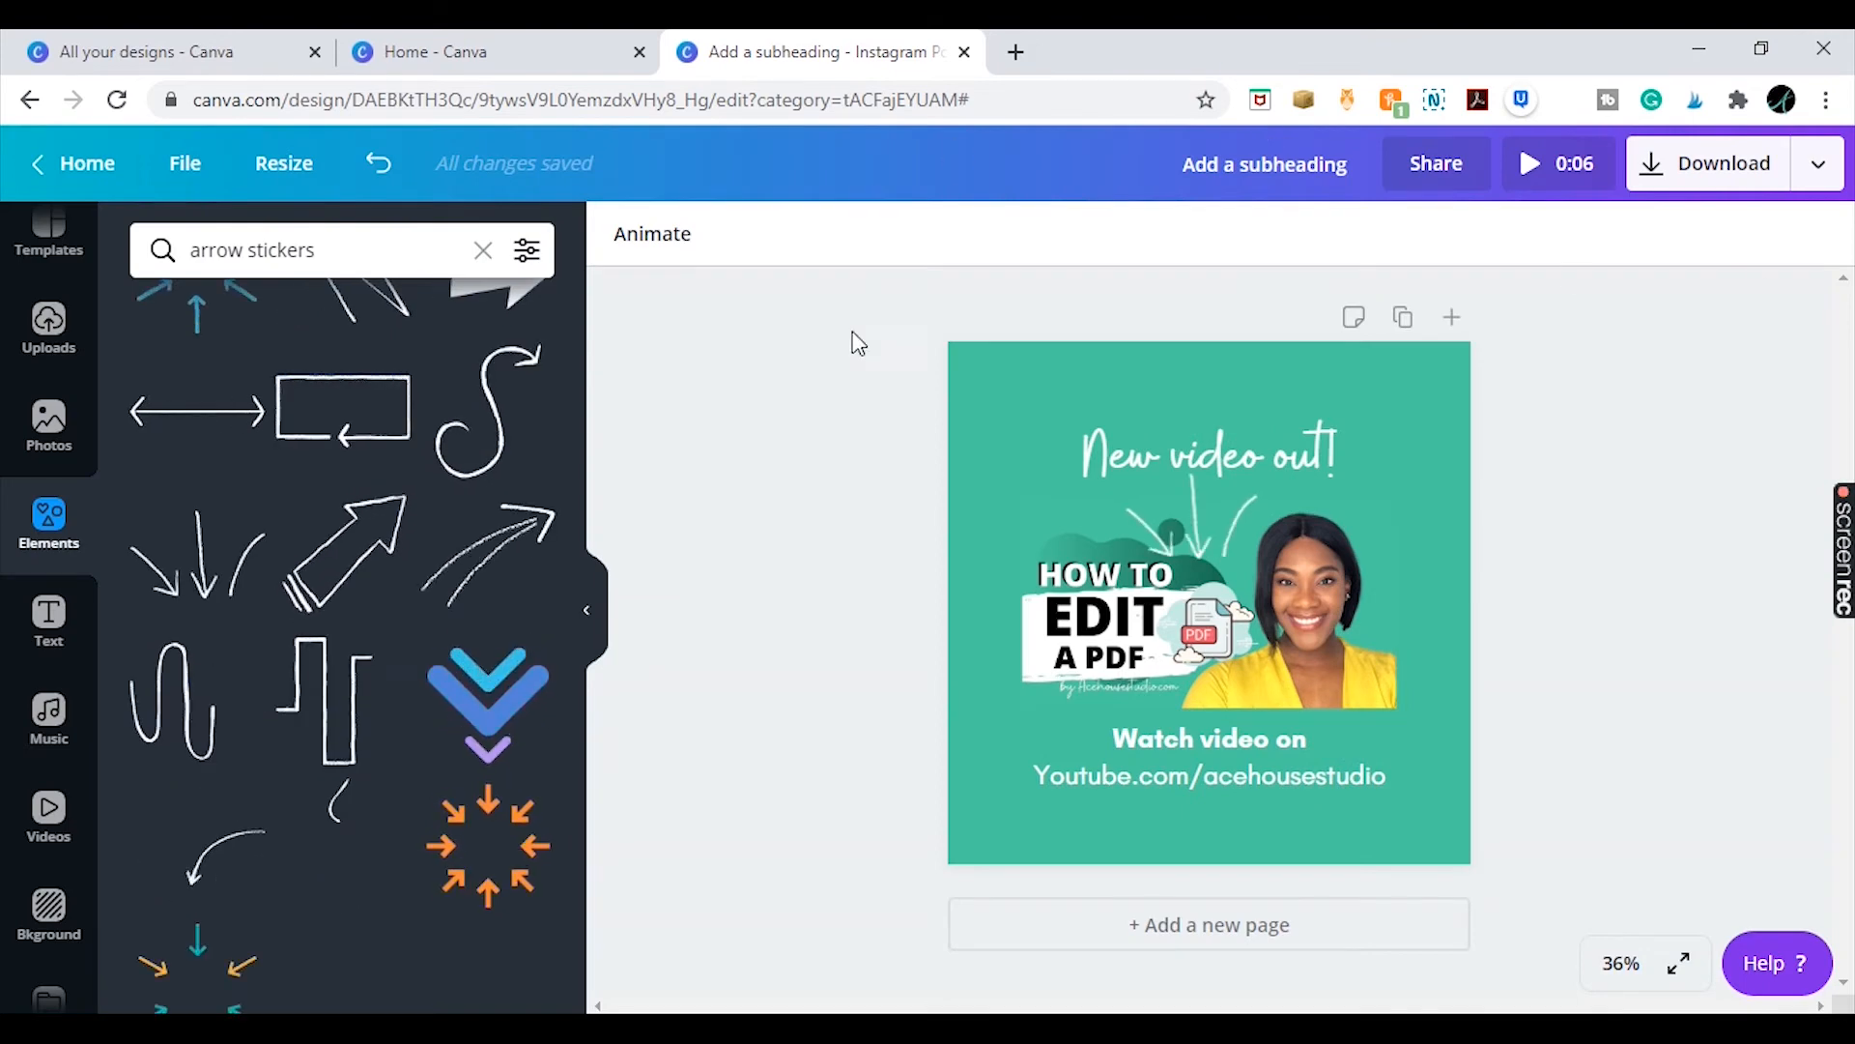
left_click(675, 259)
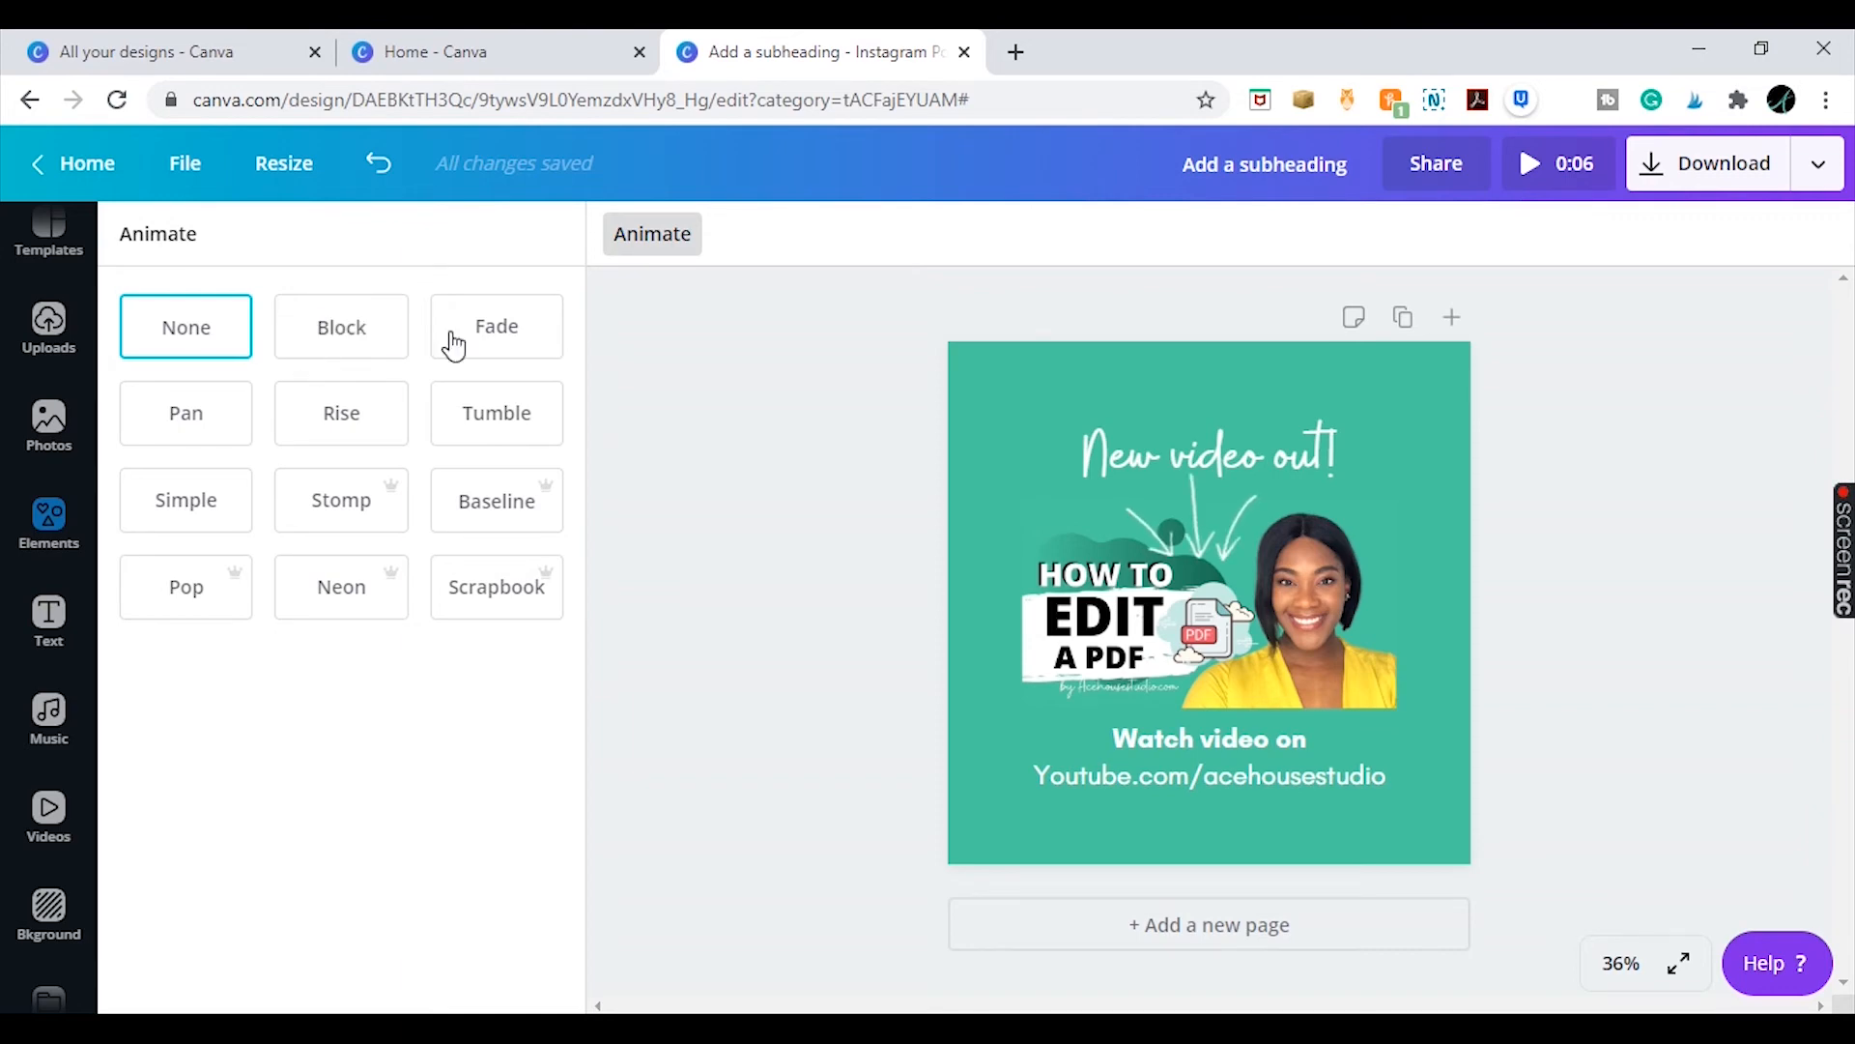
left_click(328, 344)
left_click(483, 354)
left_click(206, 432)
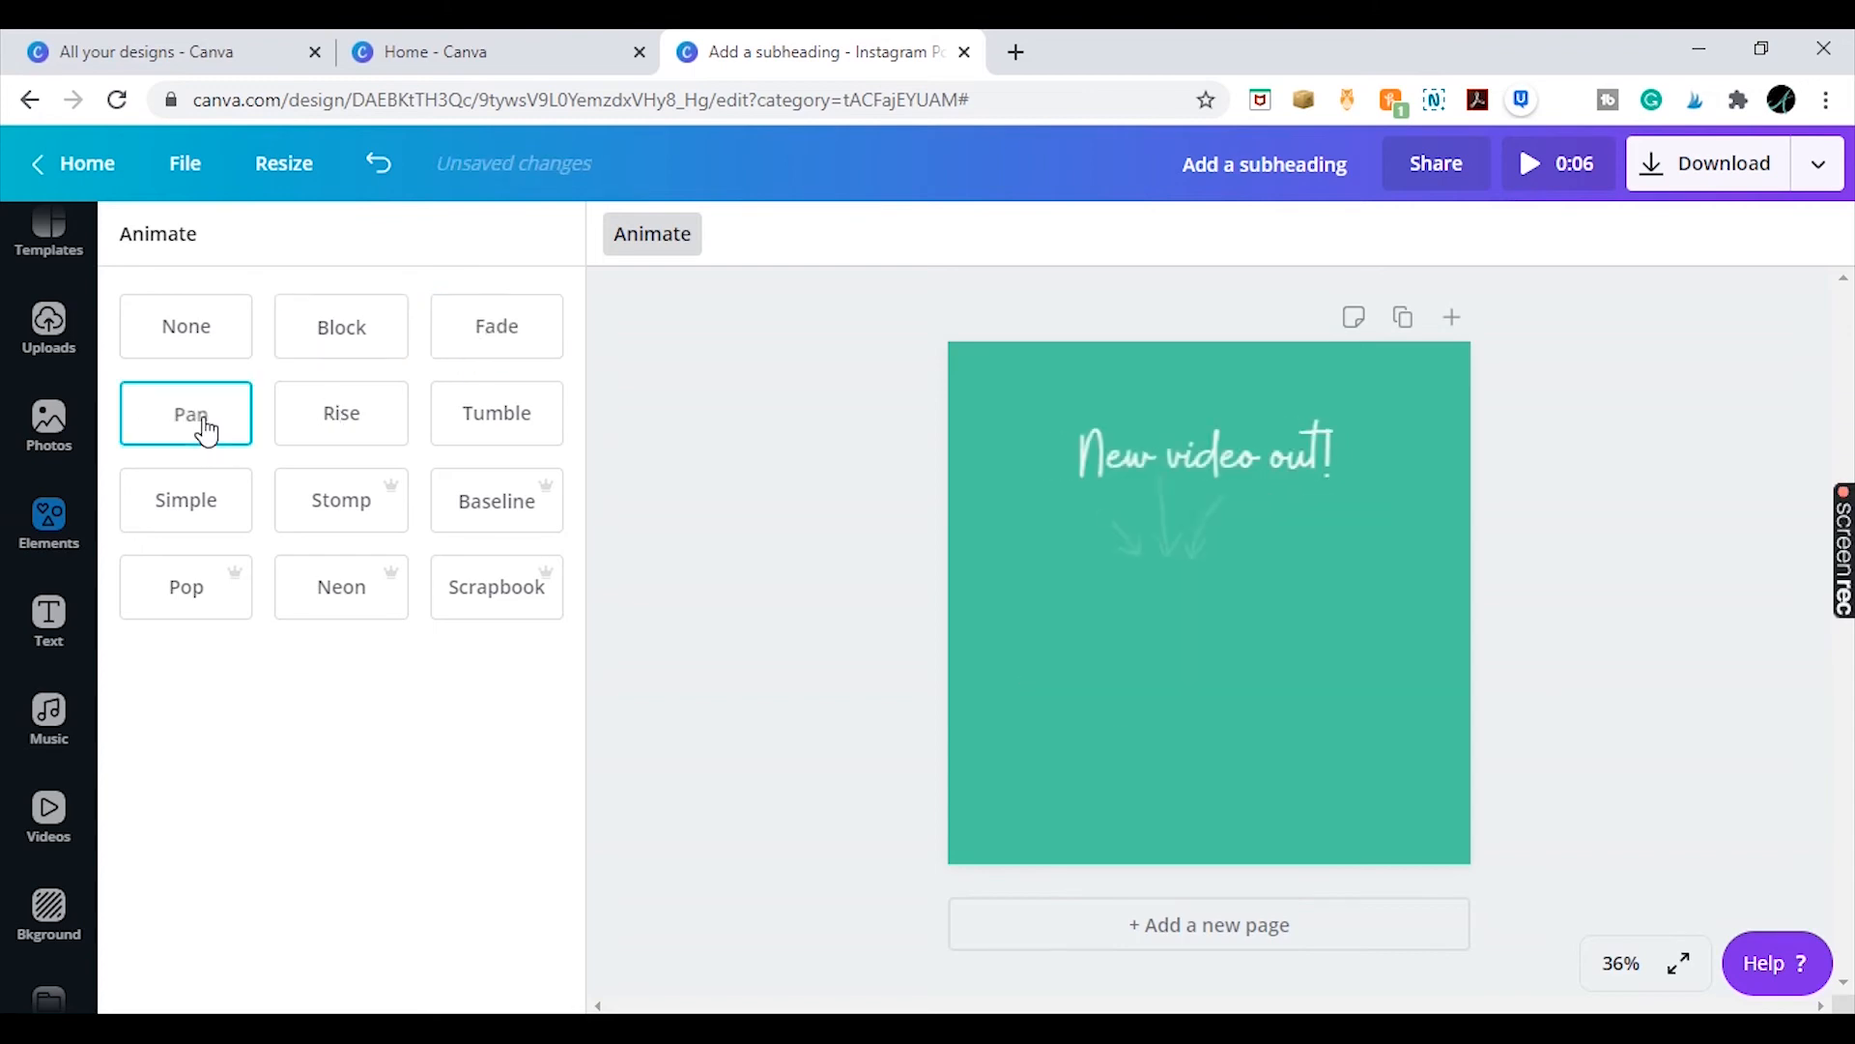
left_click(340, 433)
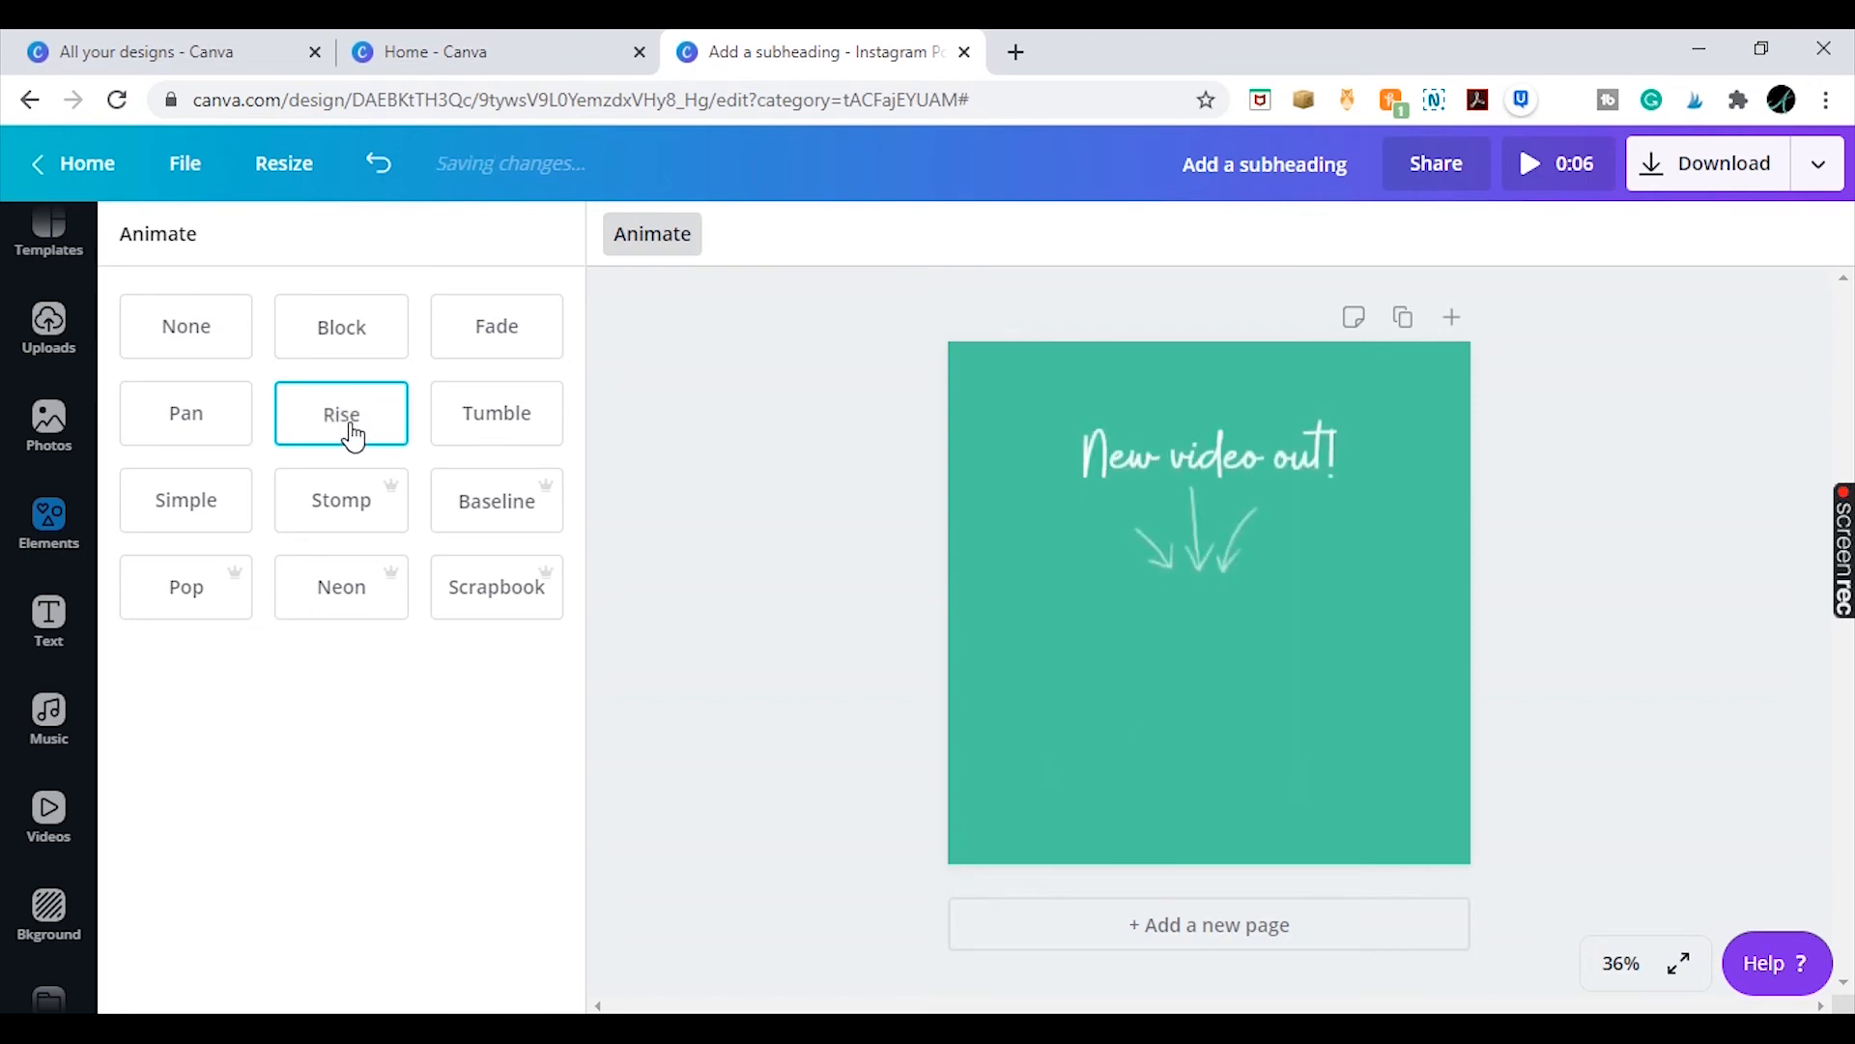
left_click(519, 418)
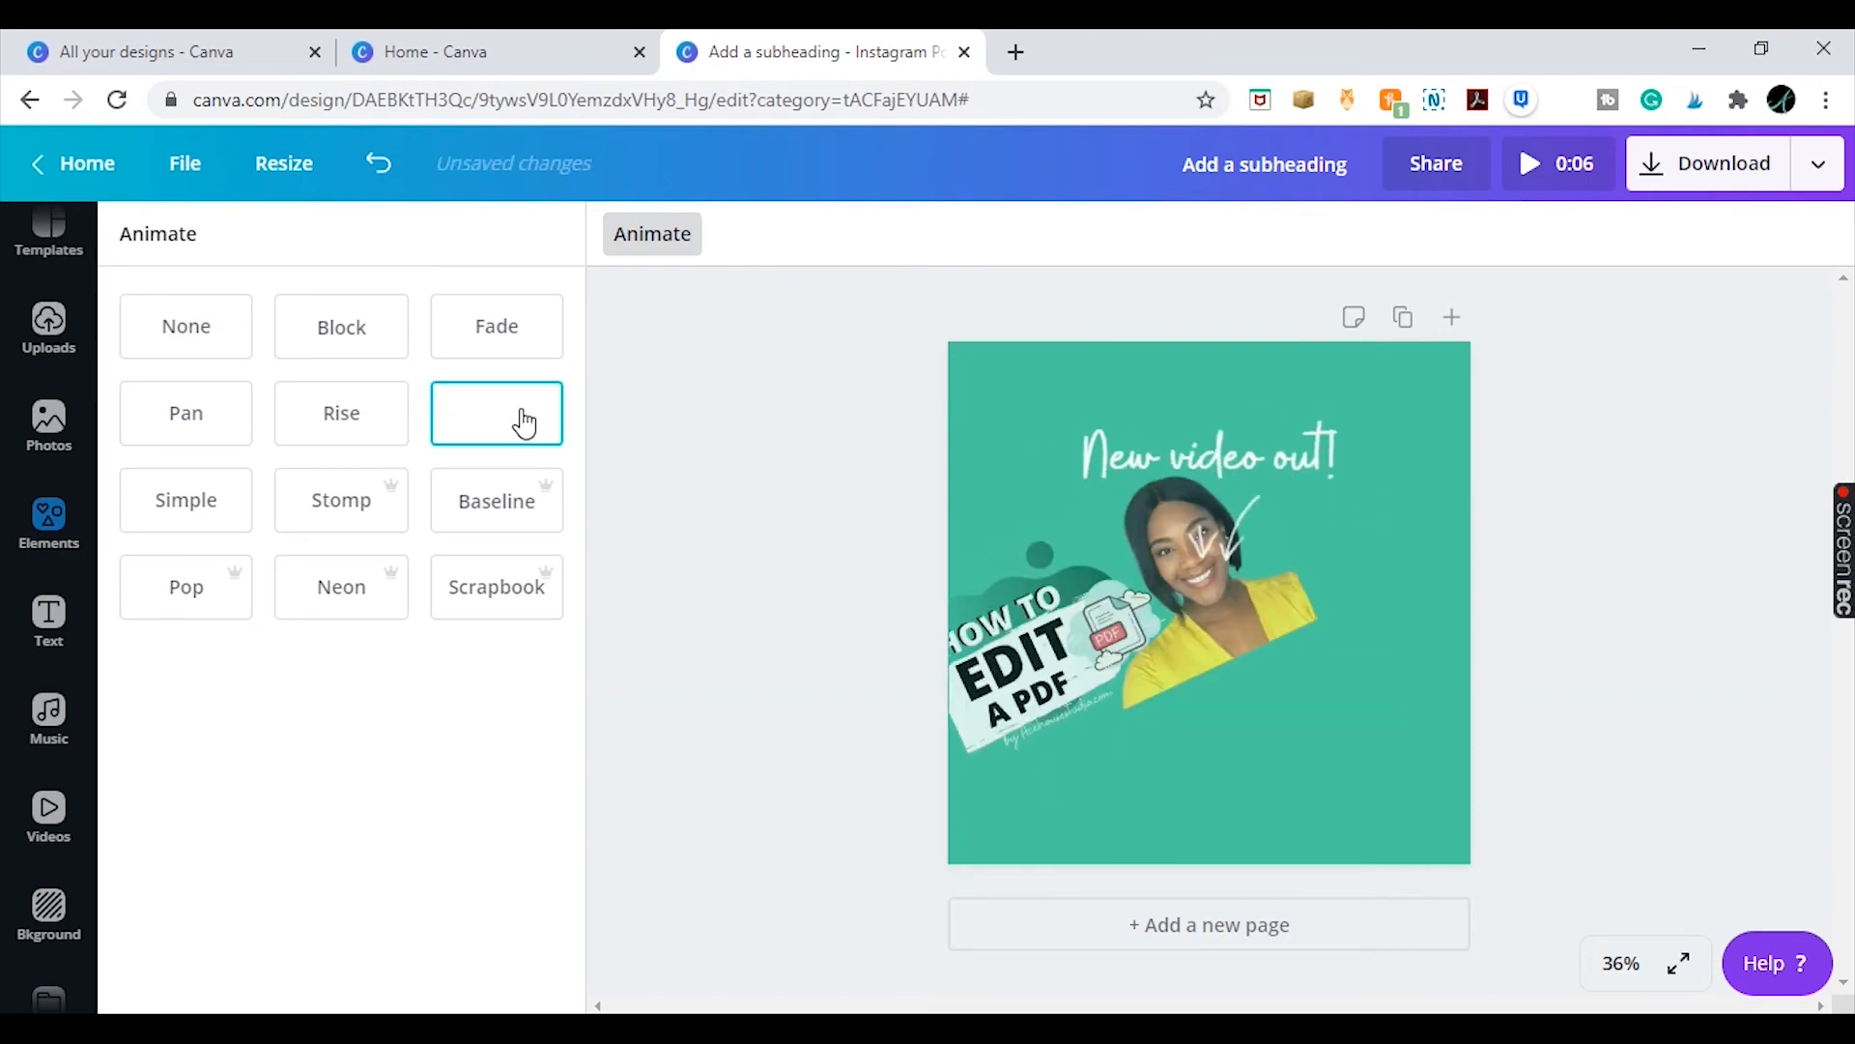
left_click(327, 524)
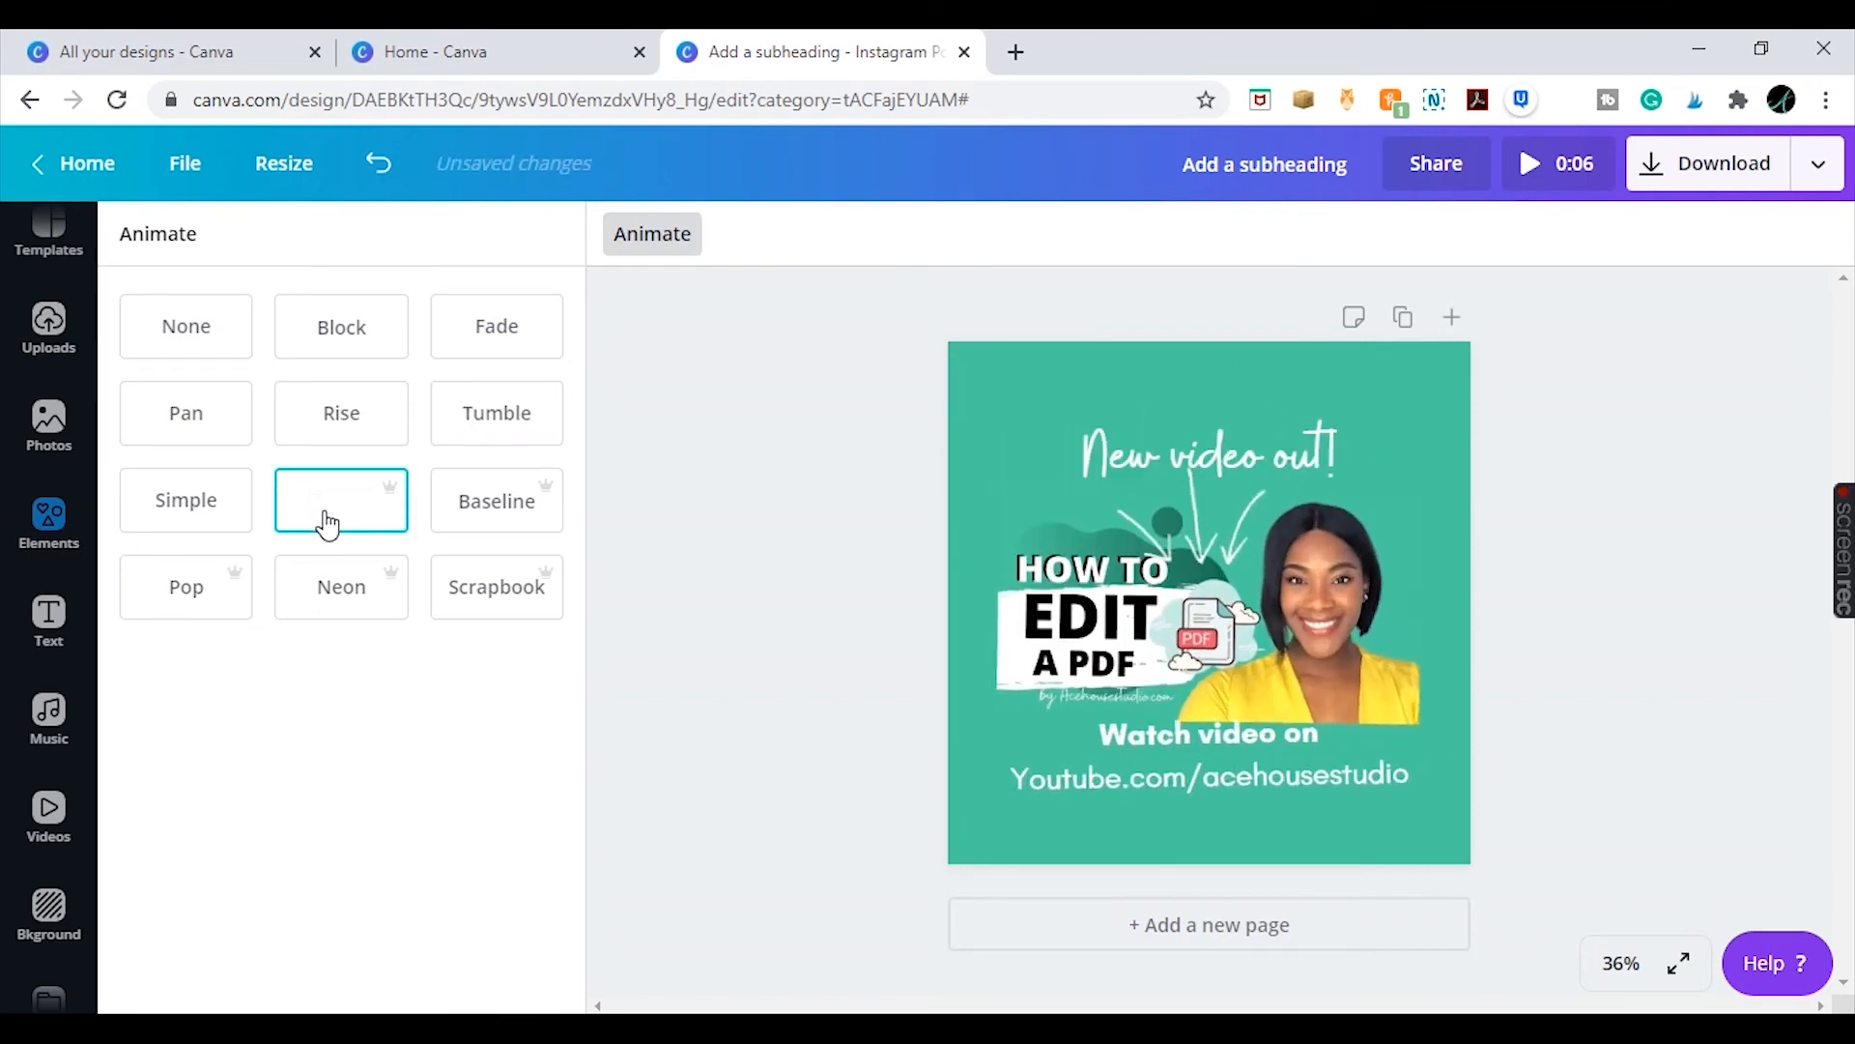
left_click(498, 522)
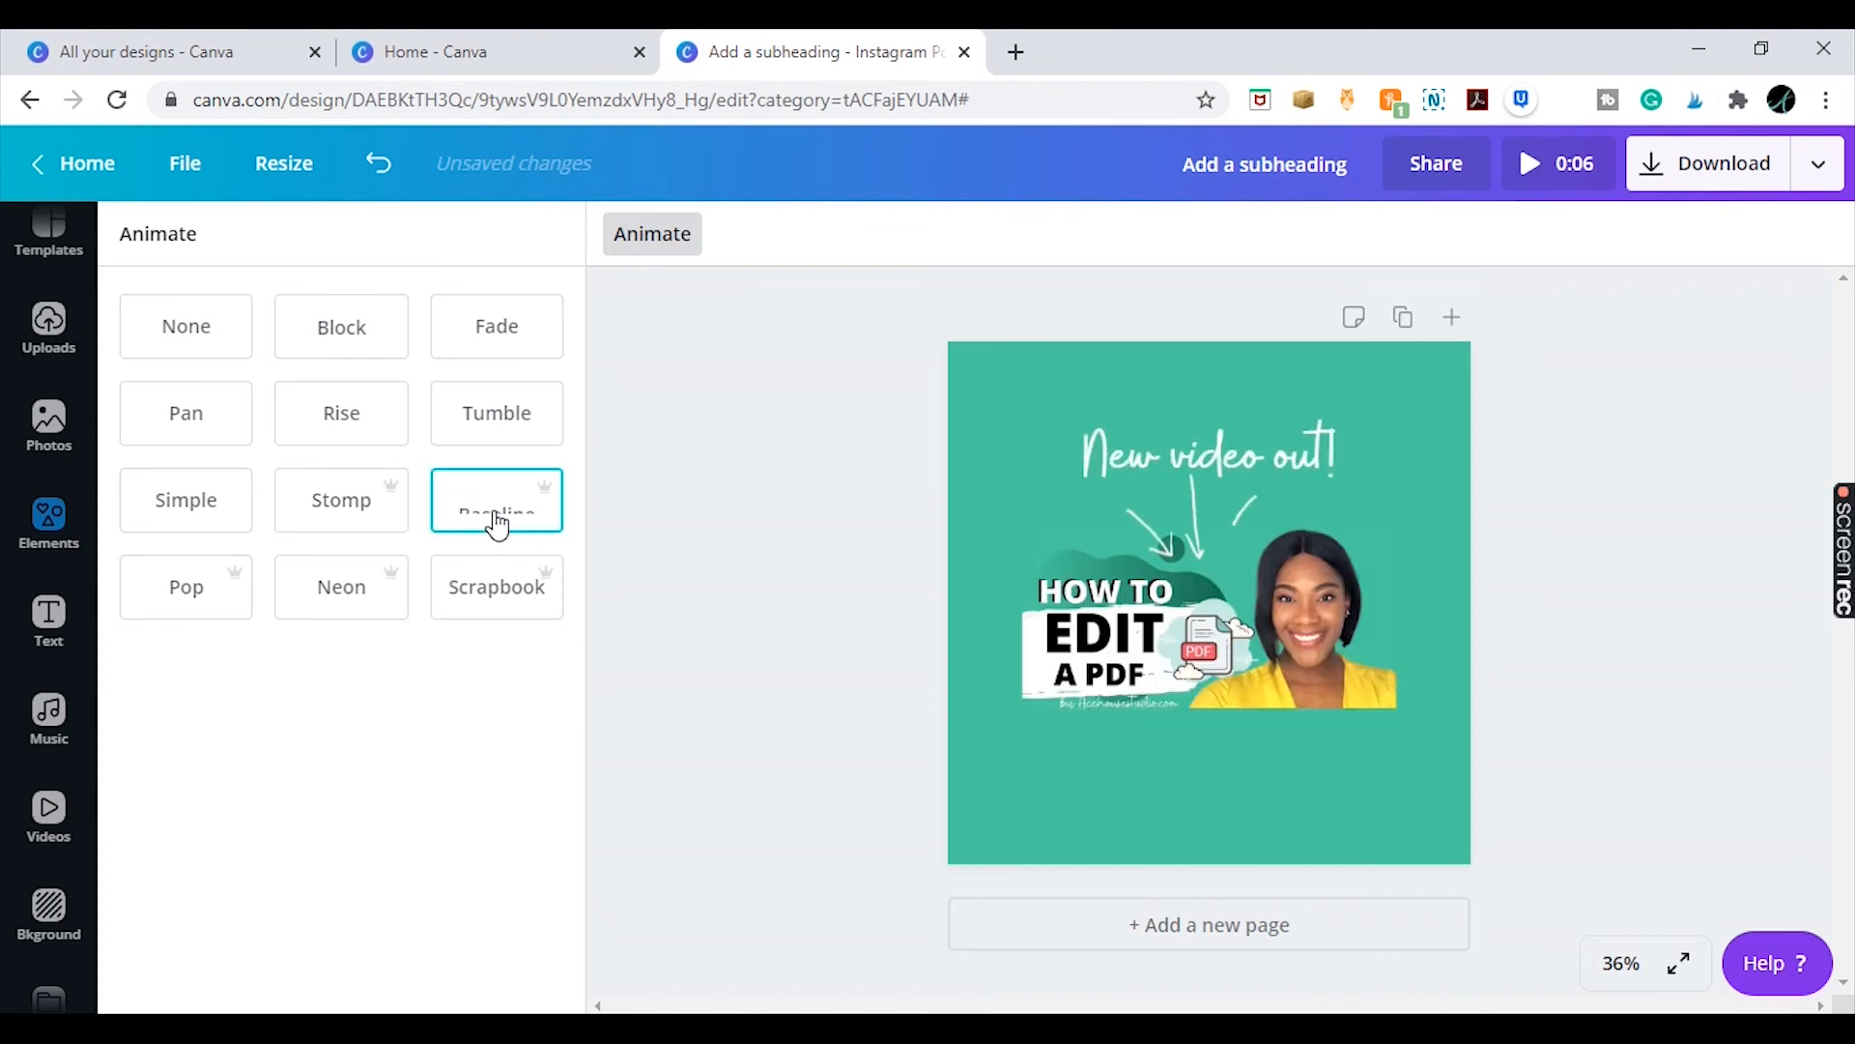
left_click(215, 606)
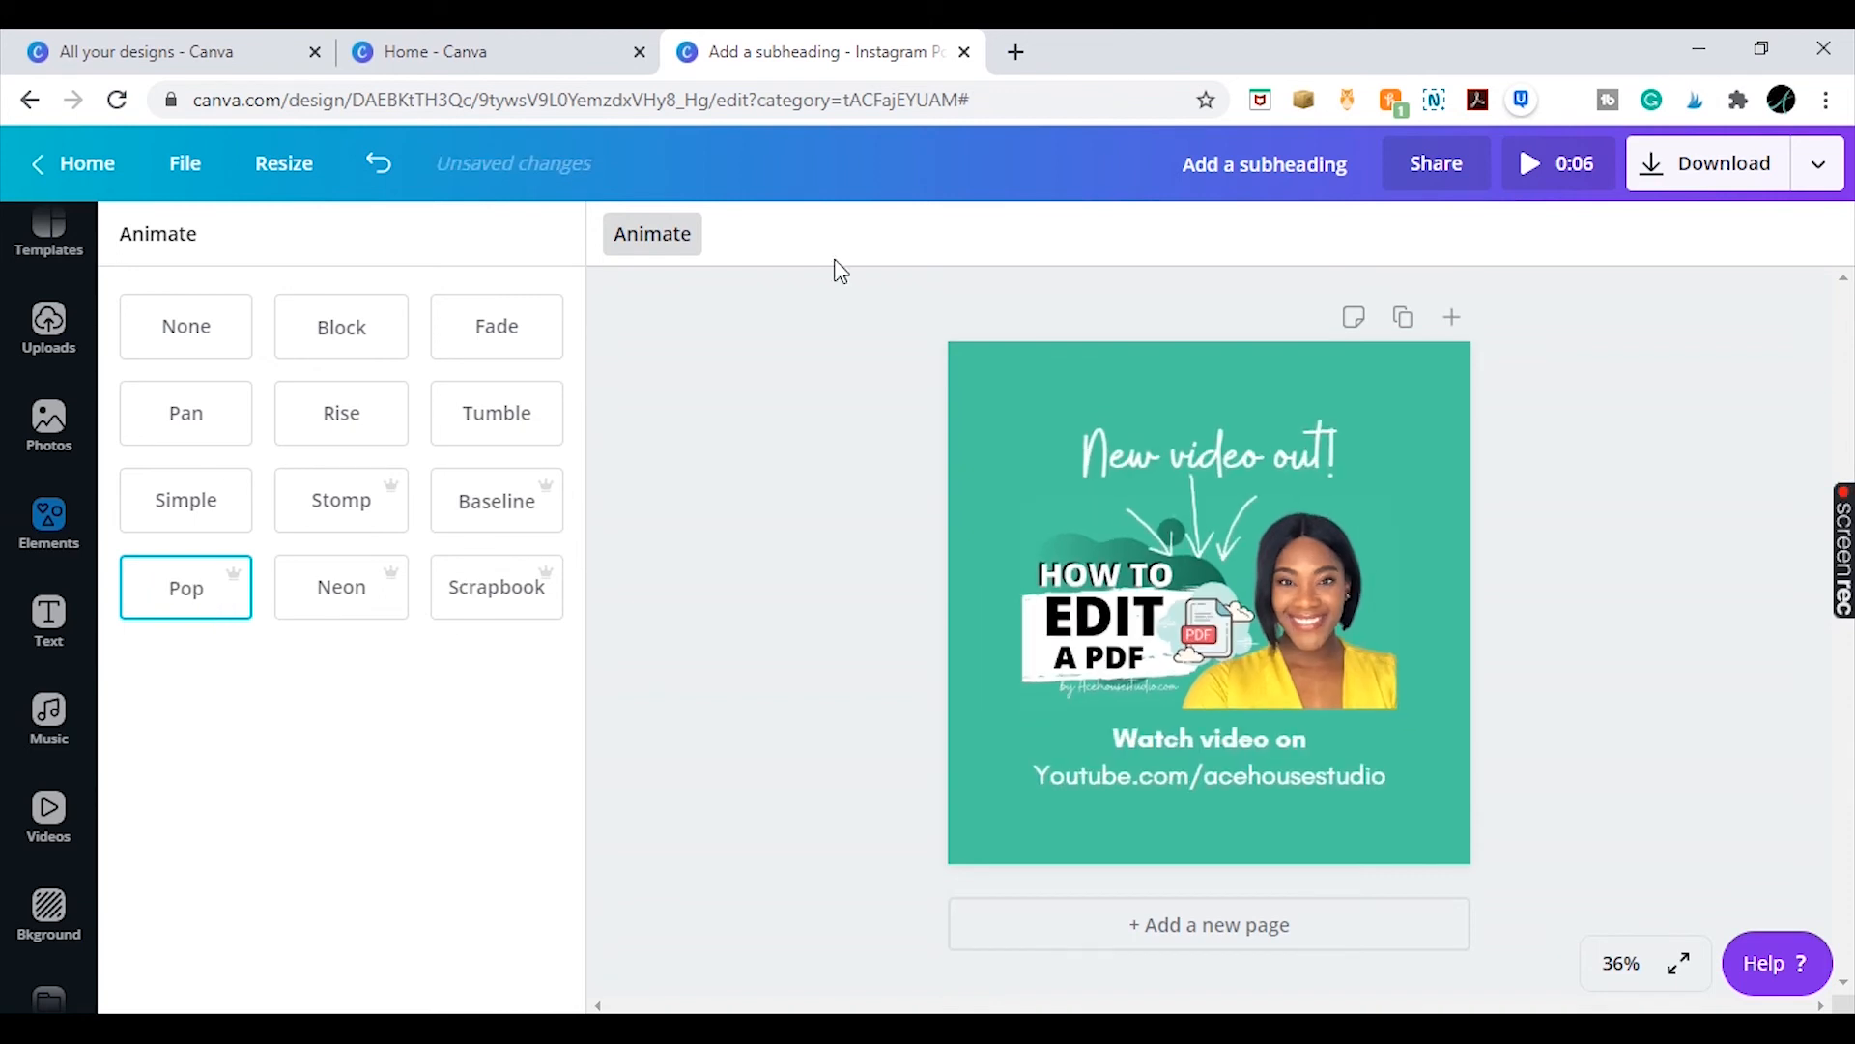
left_click(1575, 170)
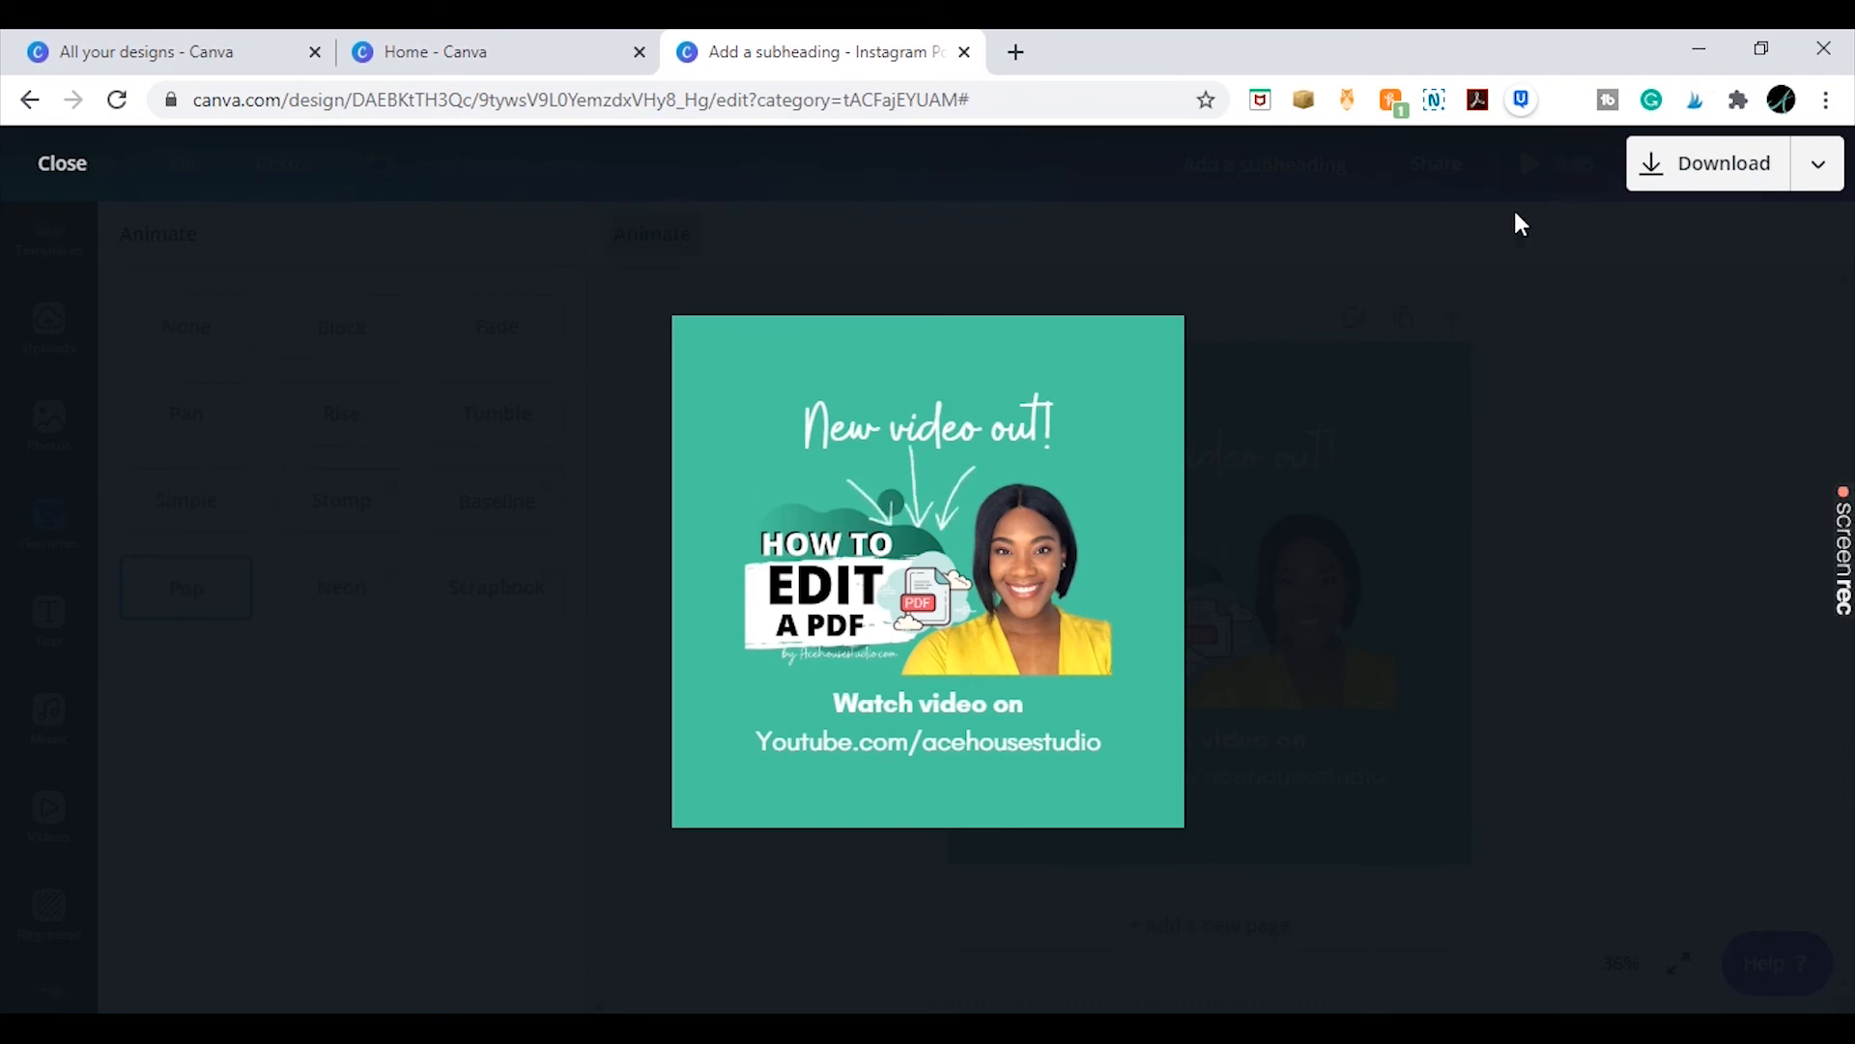
left_click(61, 163)
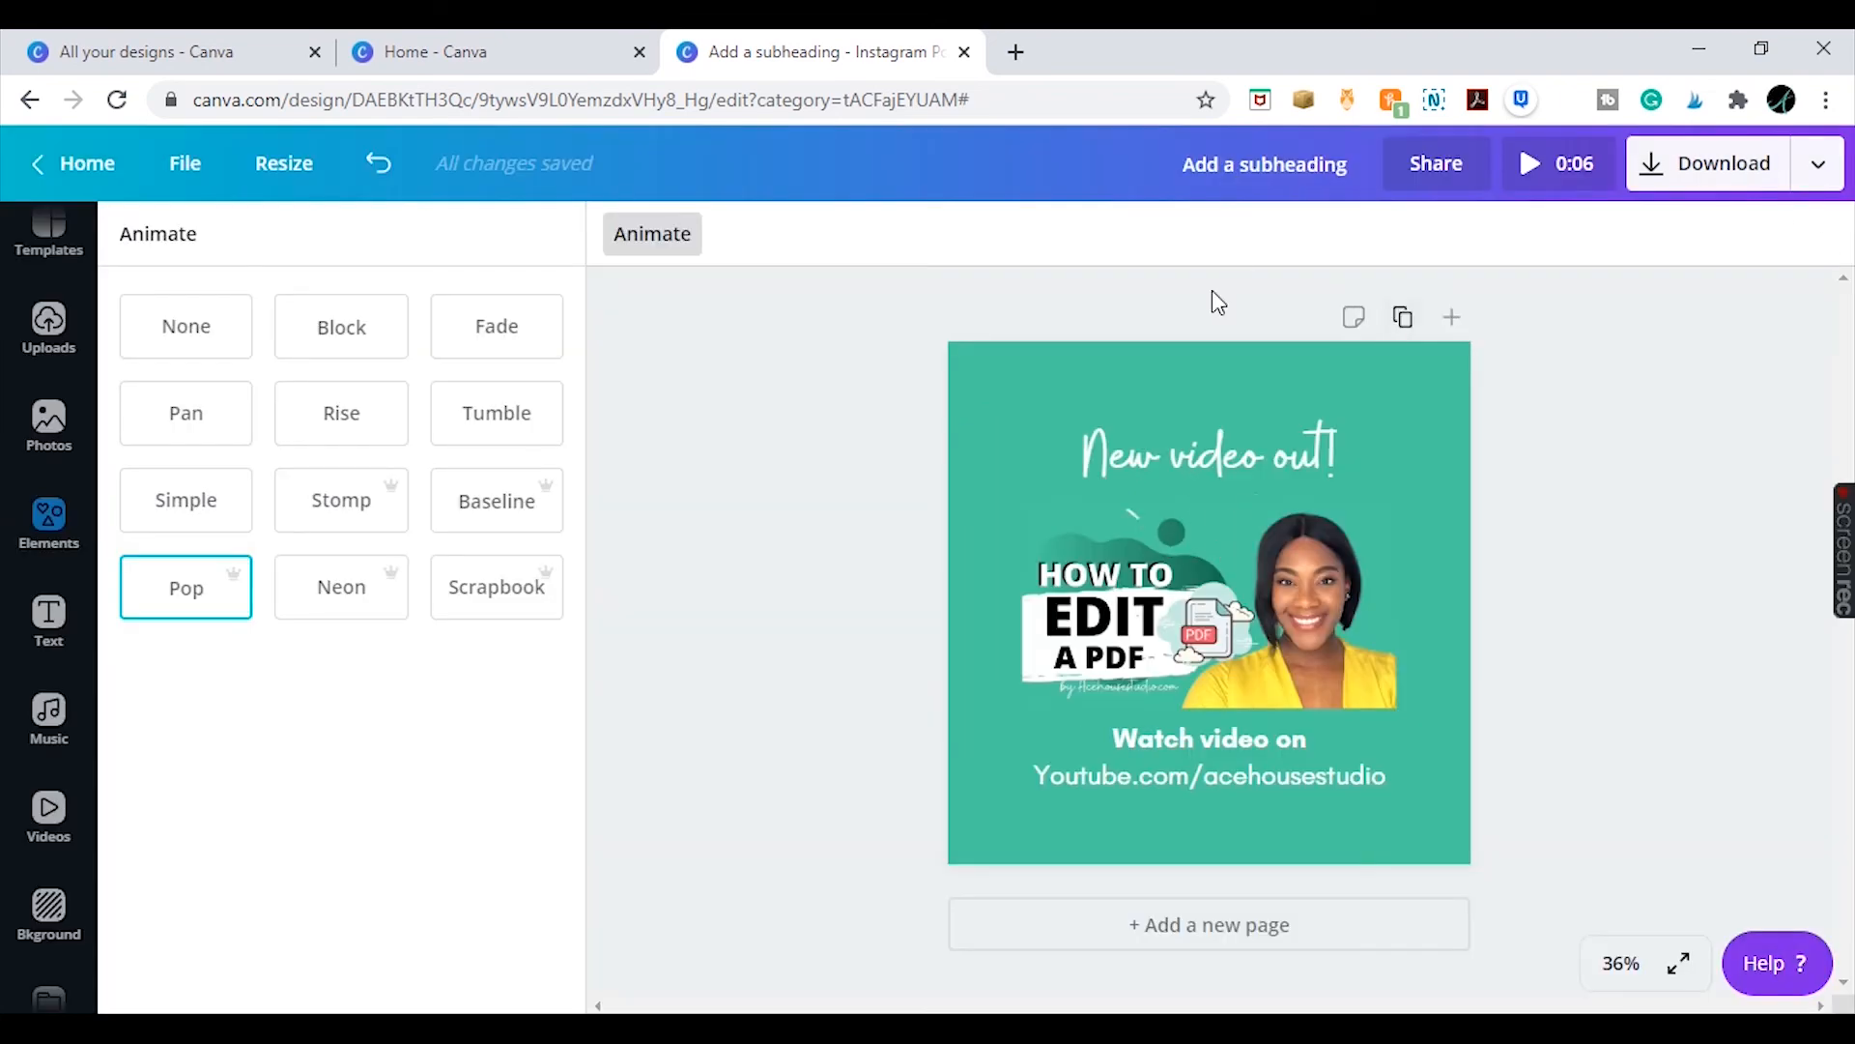
left_click(1815, 172)
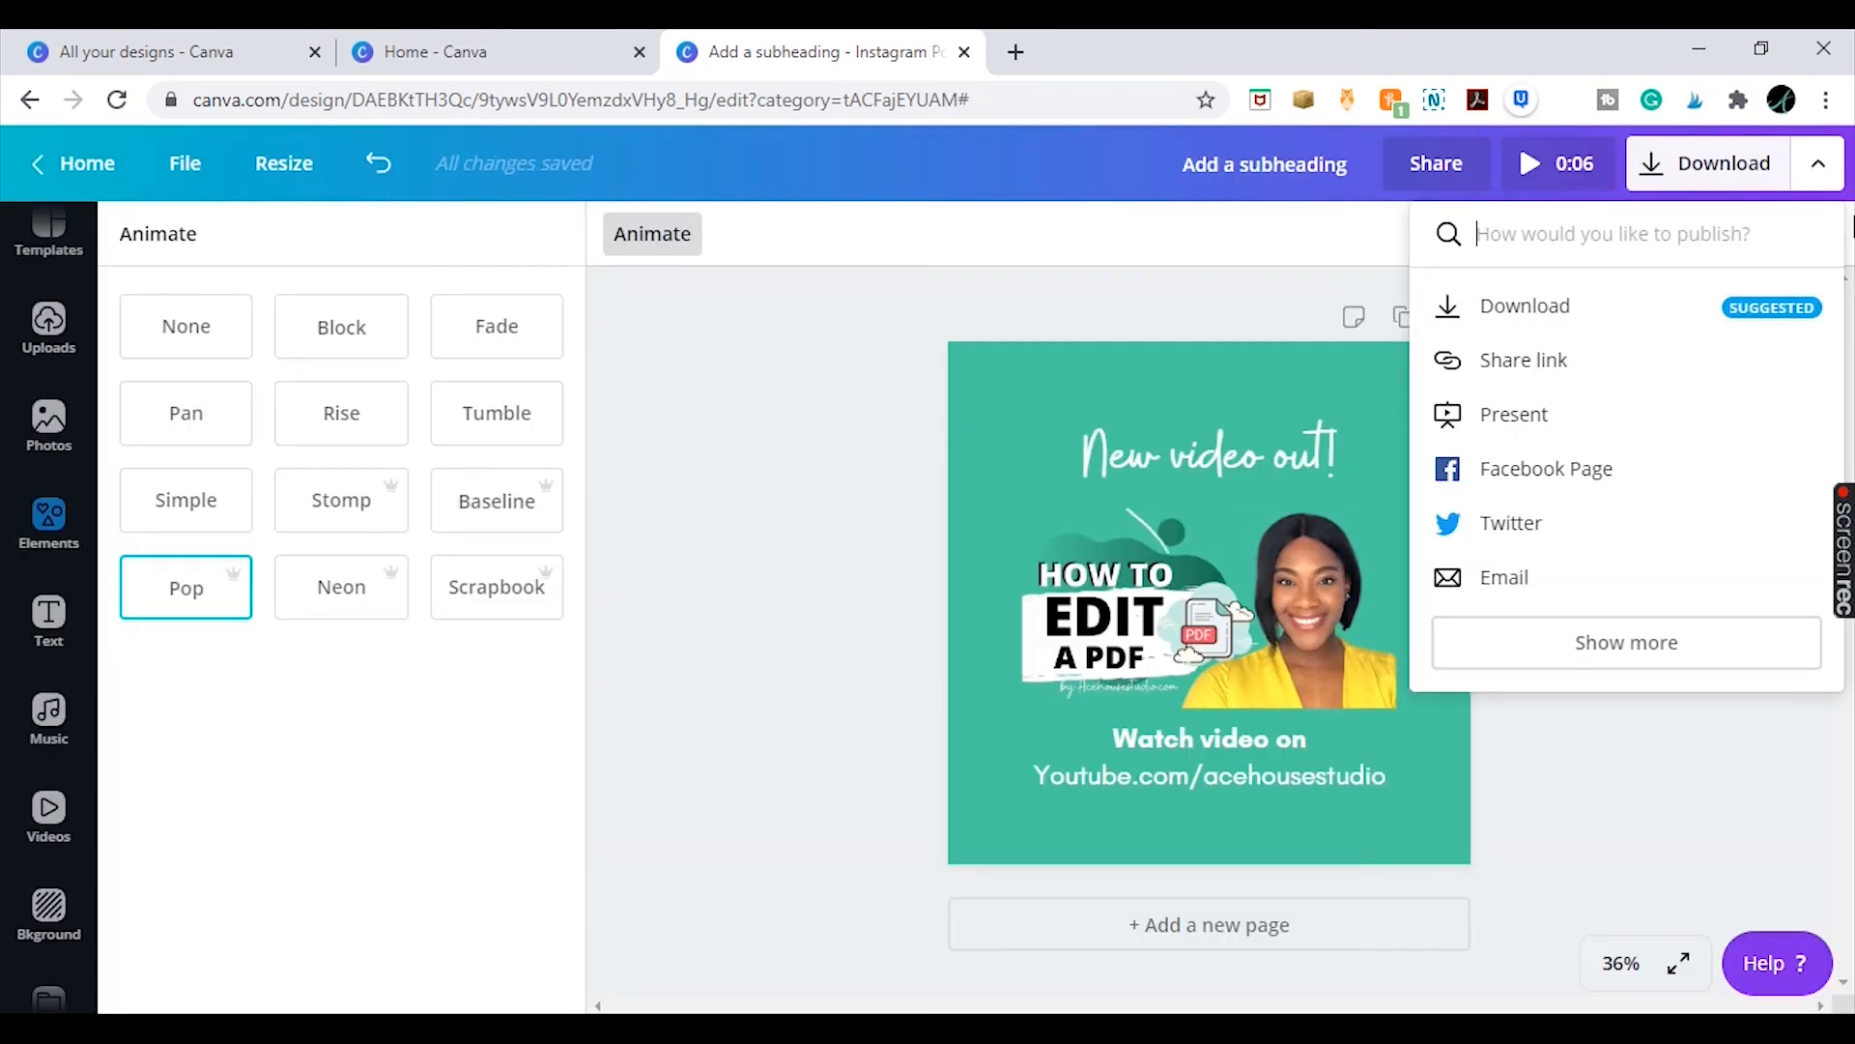
left_click(1632, 311)
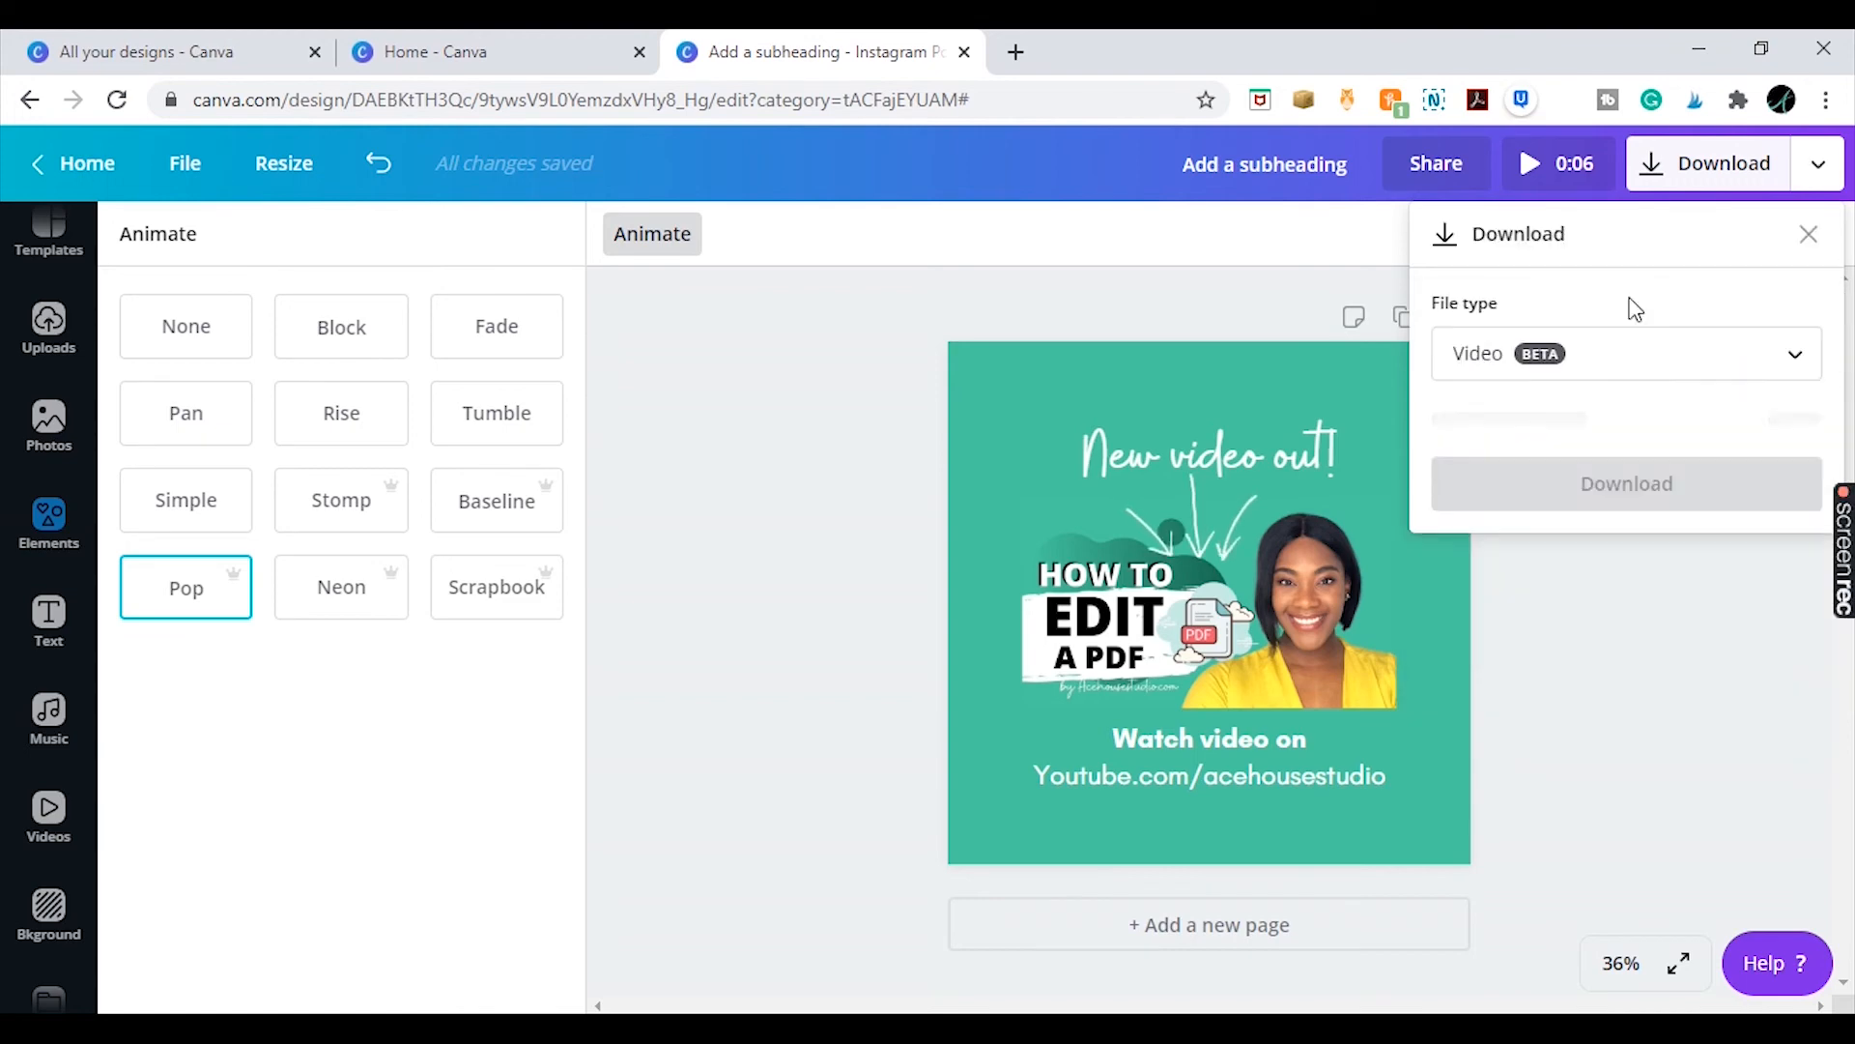
left_click(1631, 369)
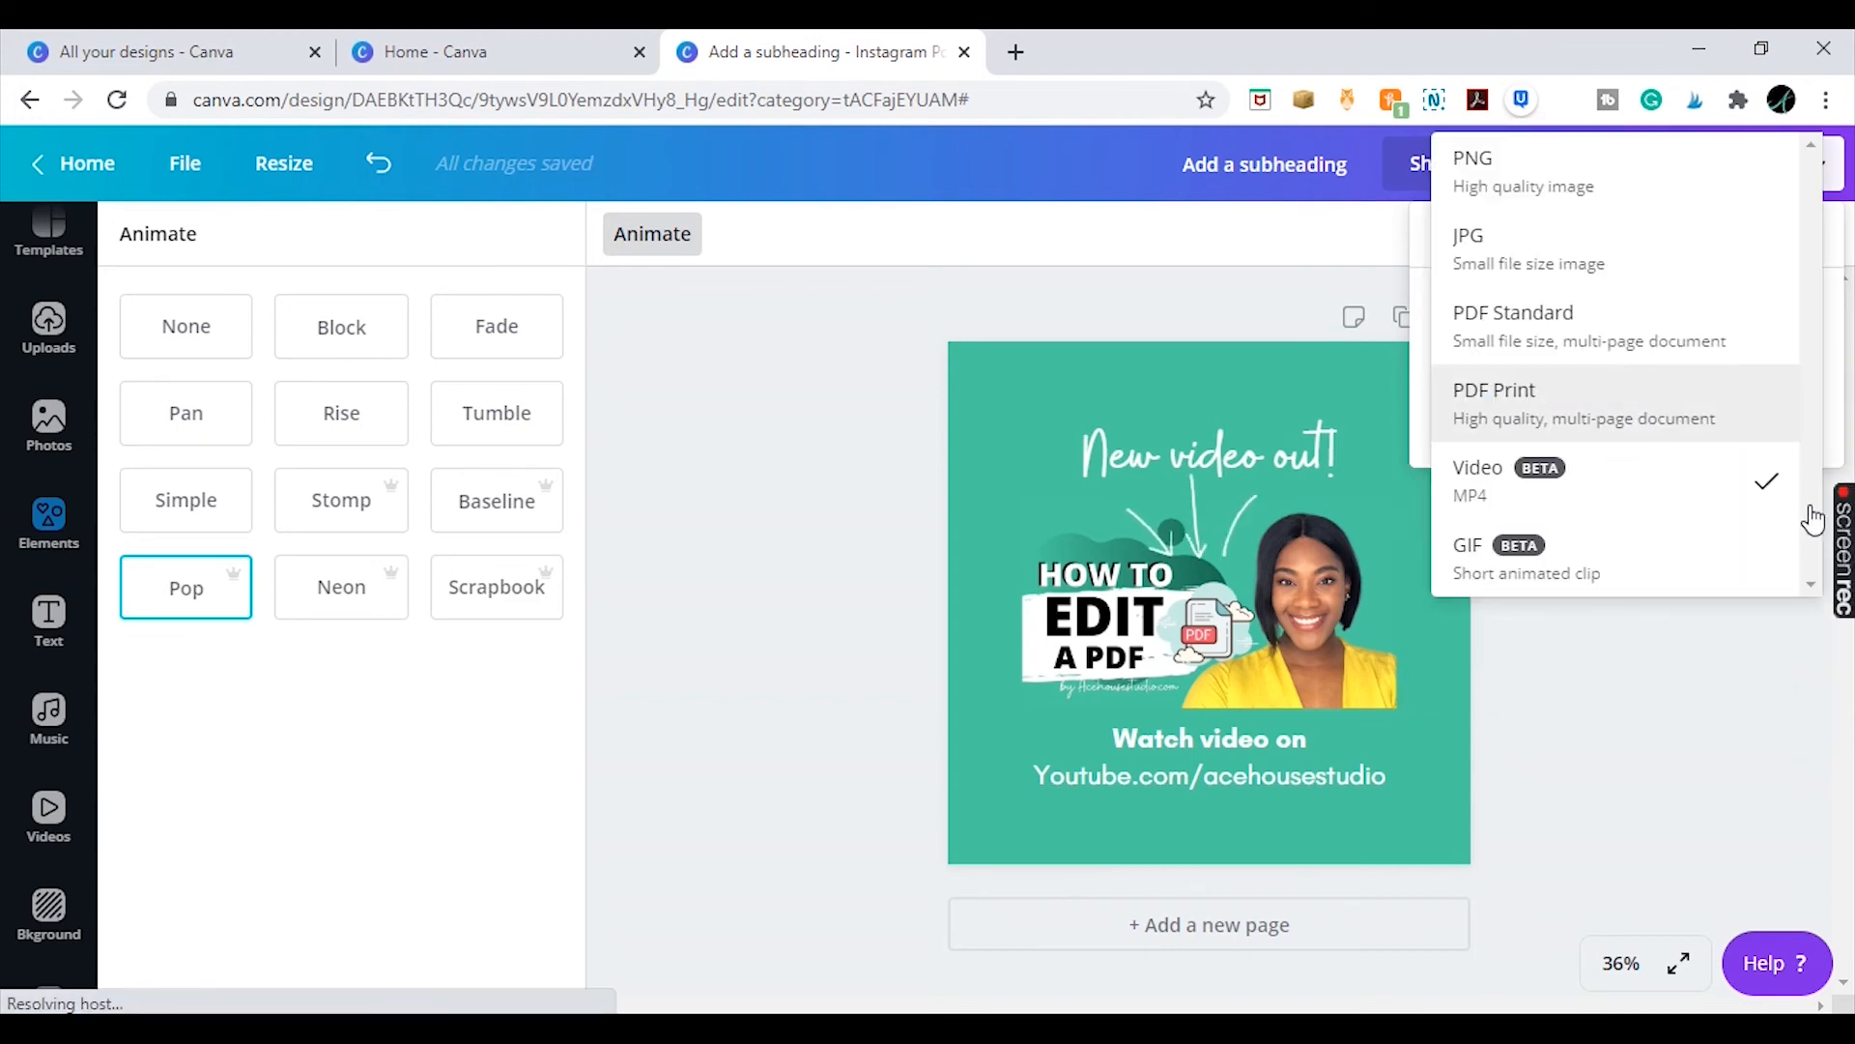
left_click(1652, 571)
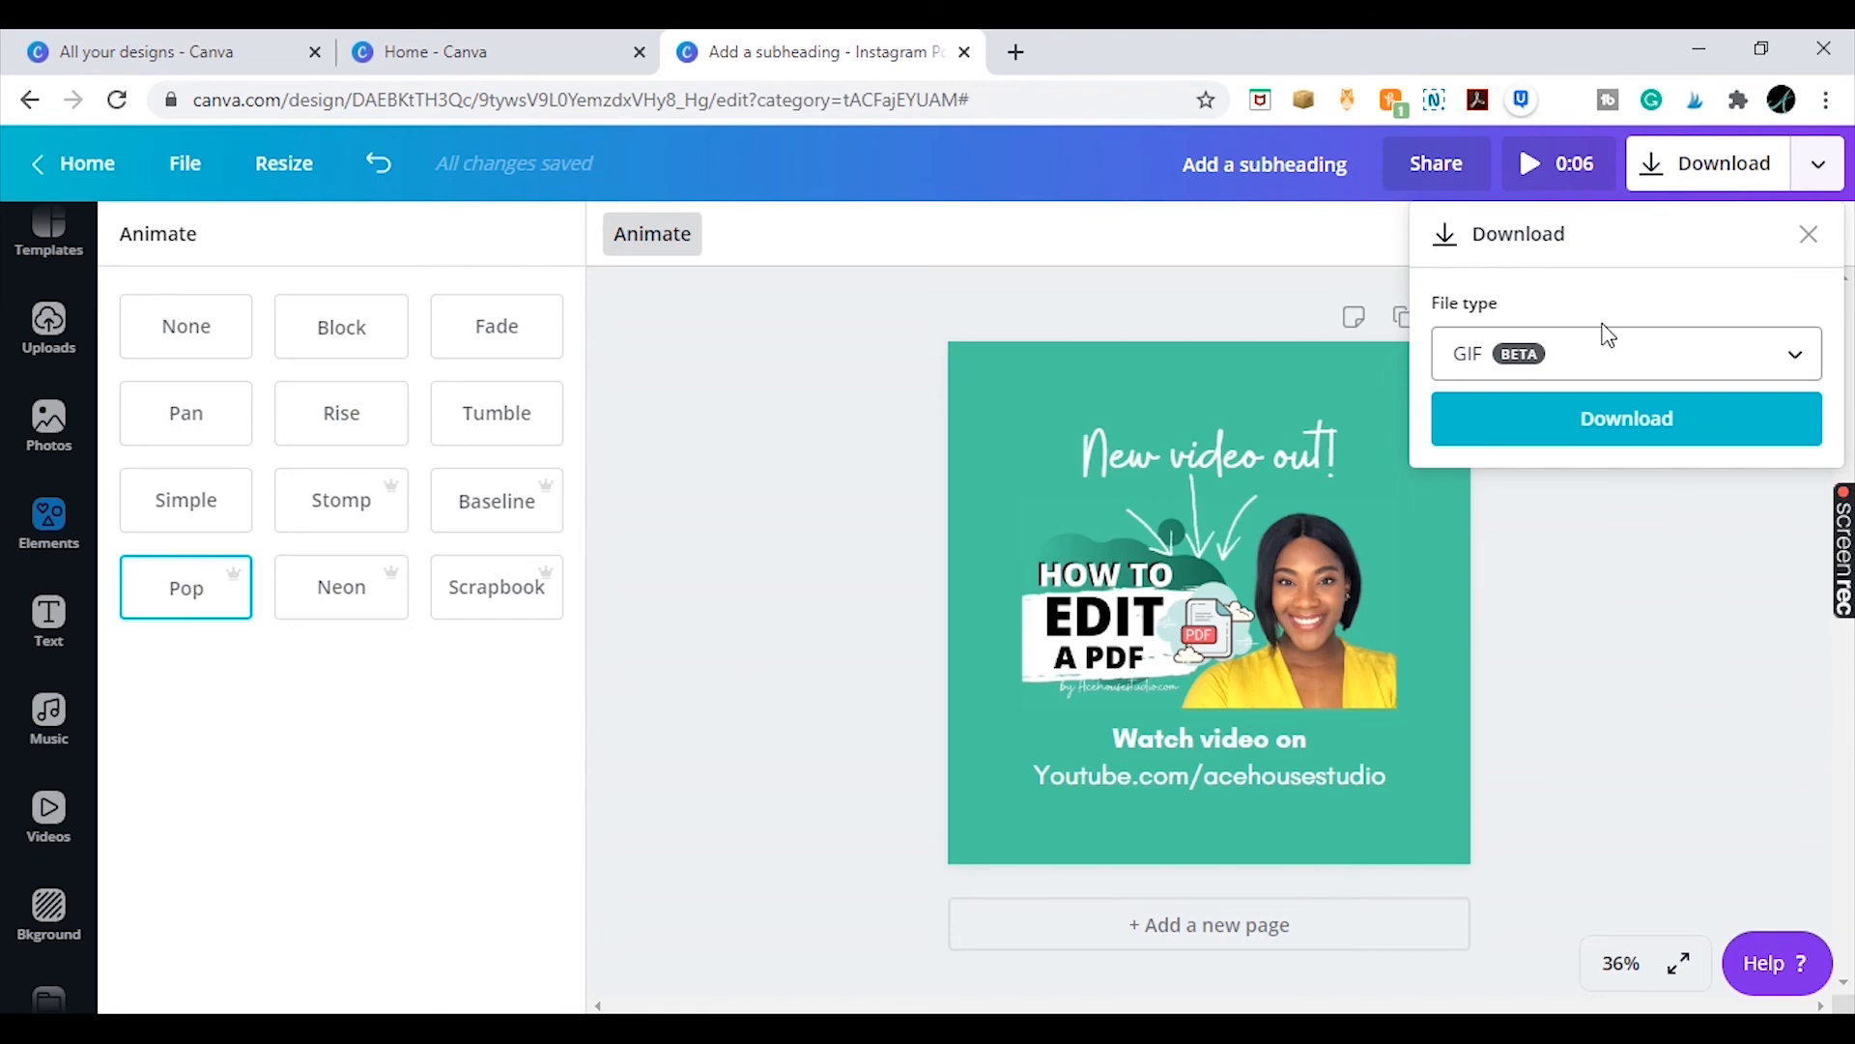
left_click(1565, 205)
Play the animated post preview
left_click(1556, 170)
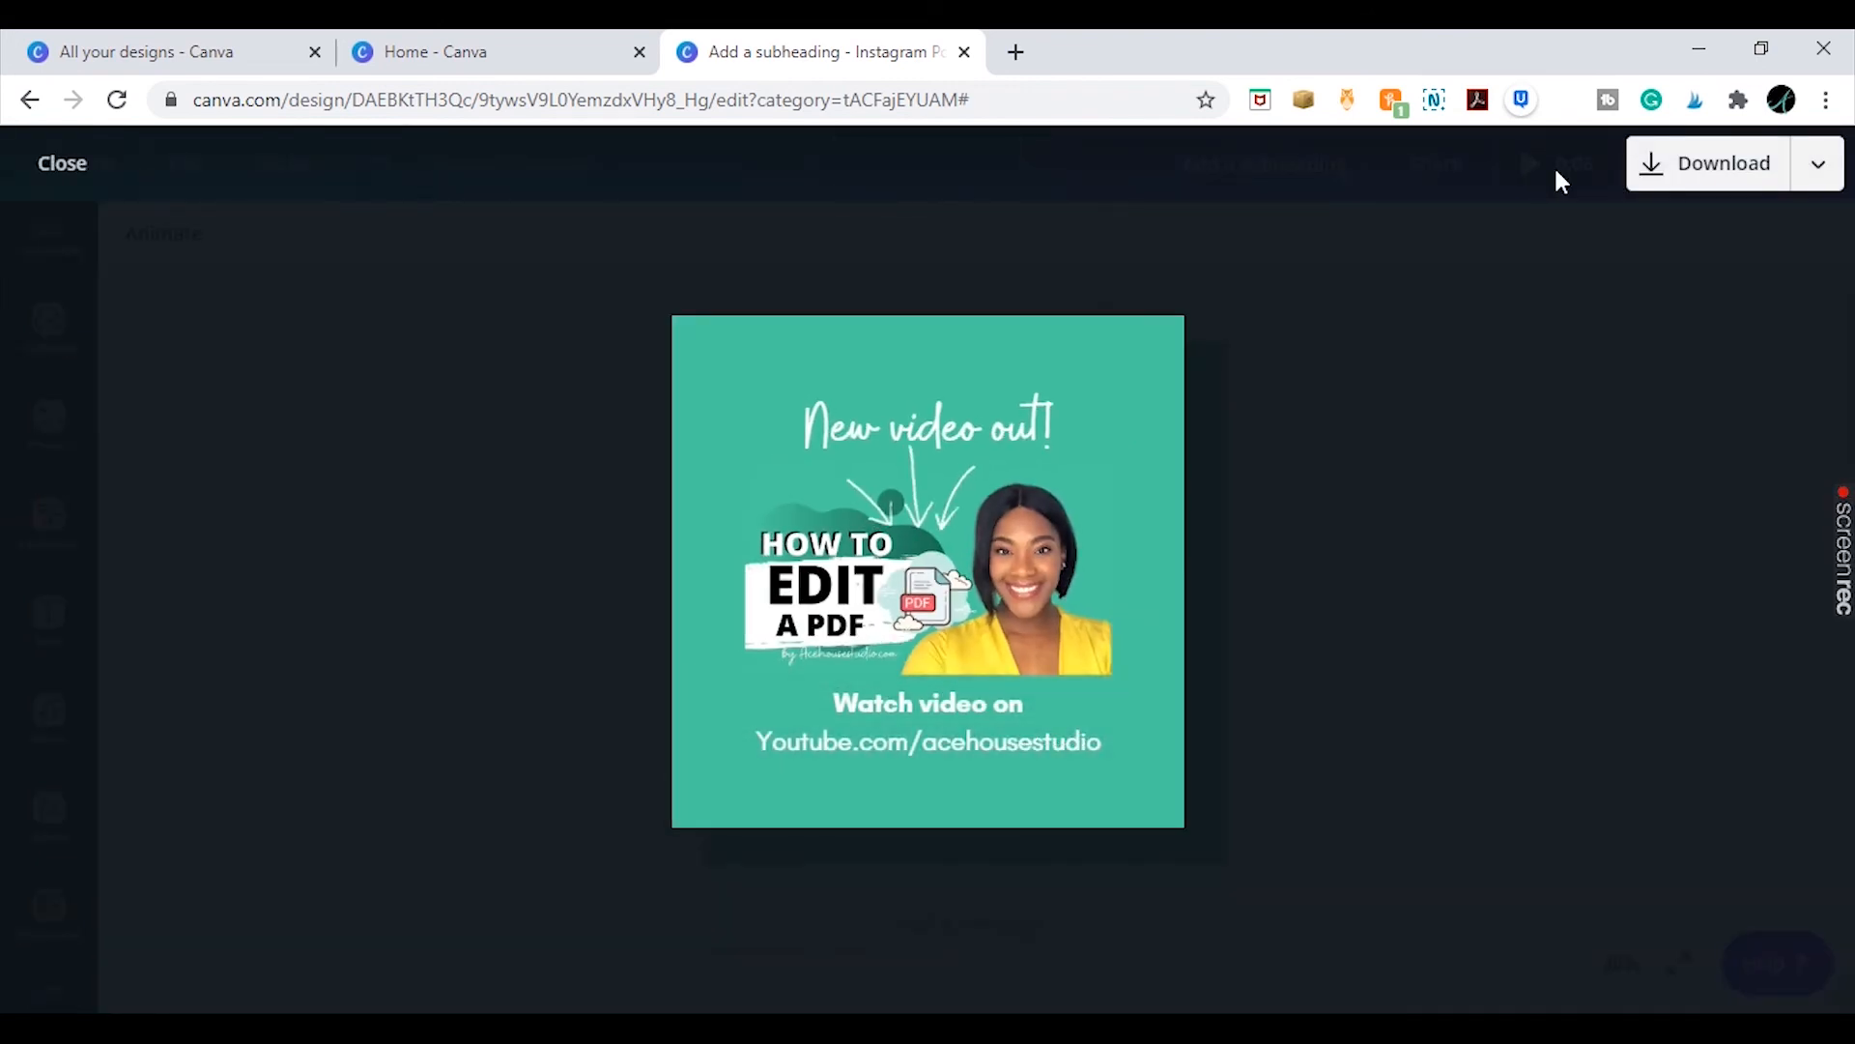
key("Escape")
left_click(1539, 172)
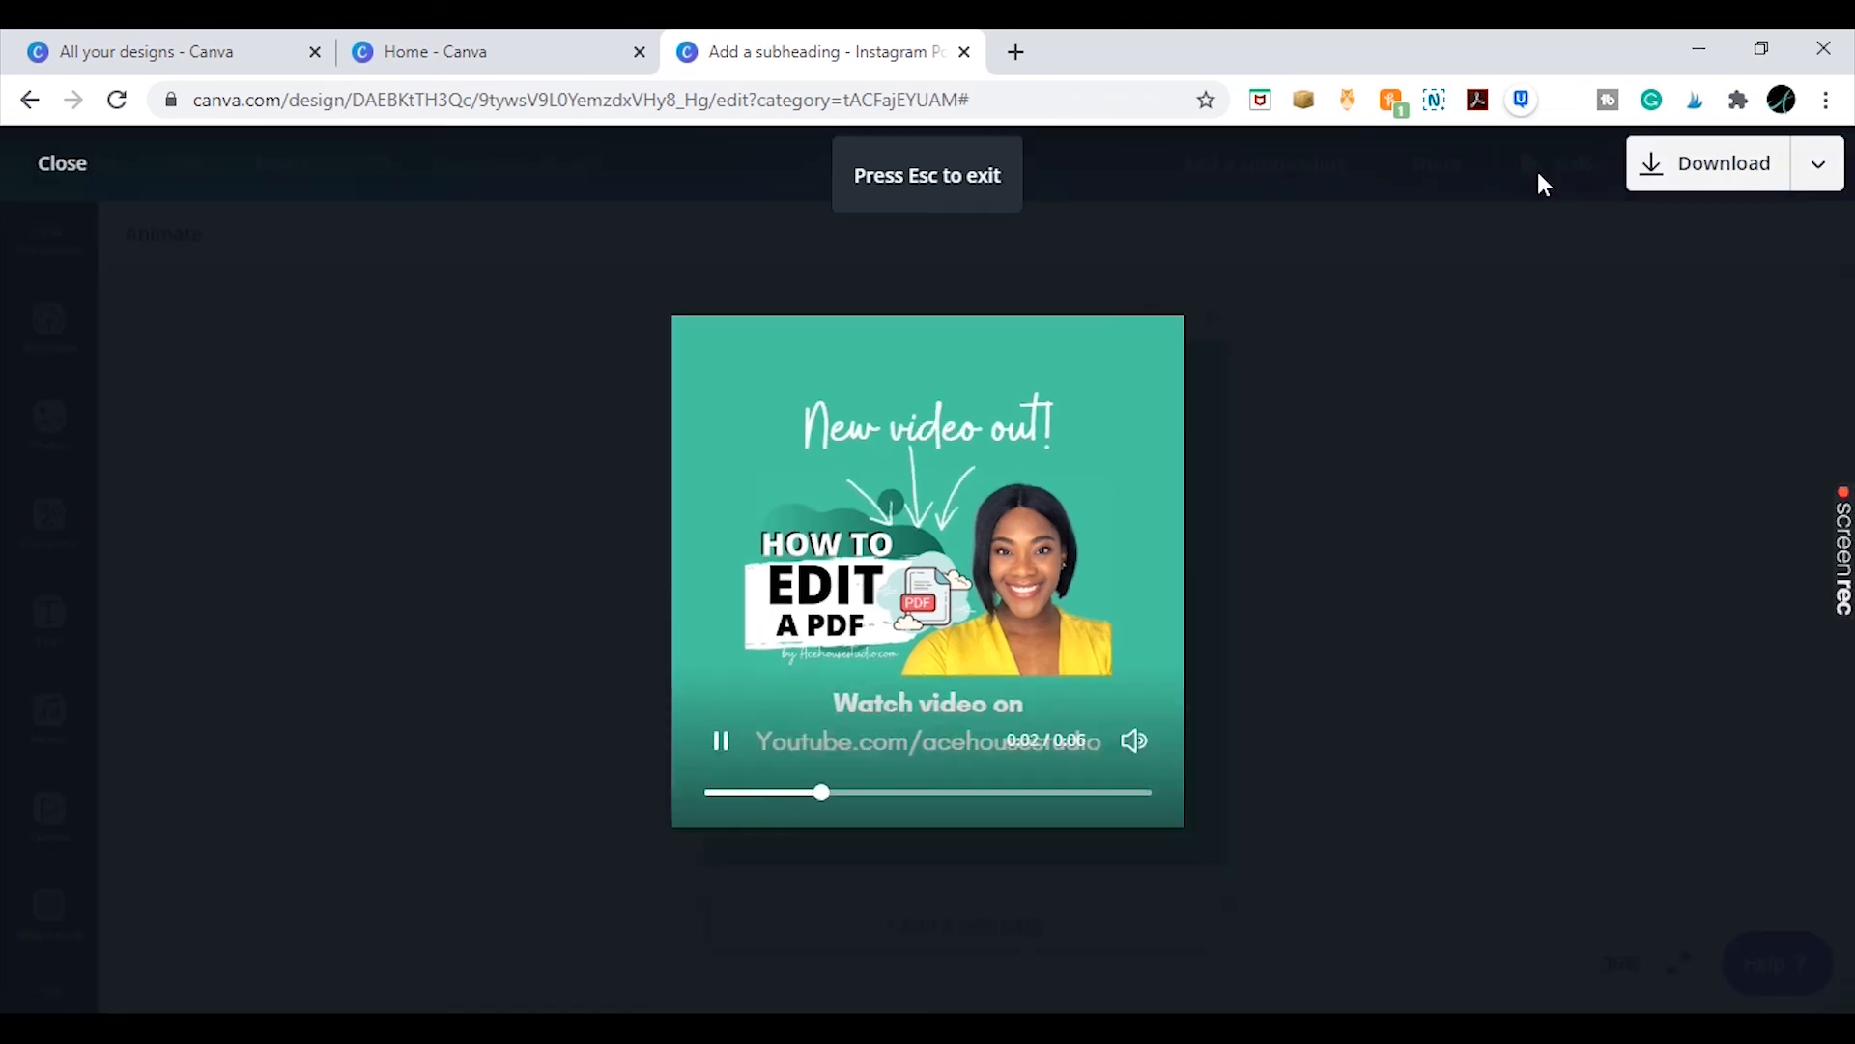
key("Escape")
Download the design with file type GIF
left_click(1816, 157)
left_click(1332, 337)
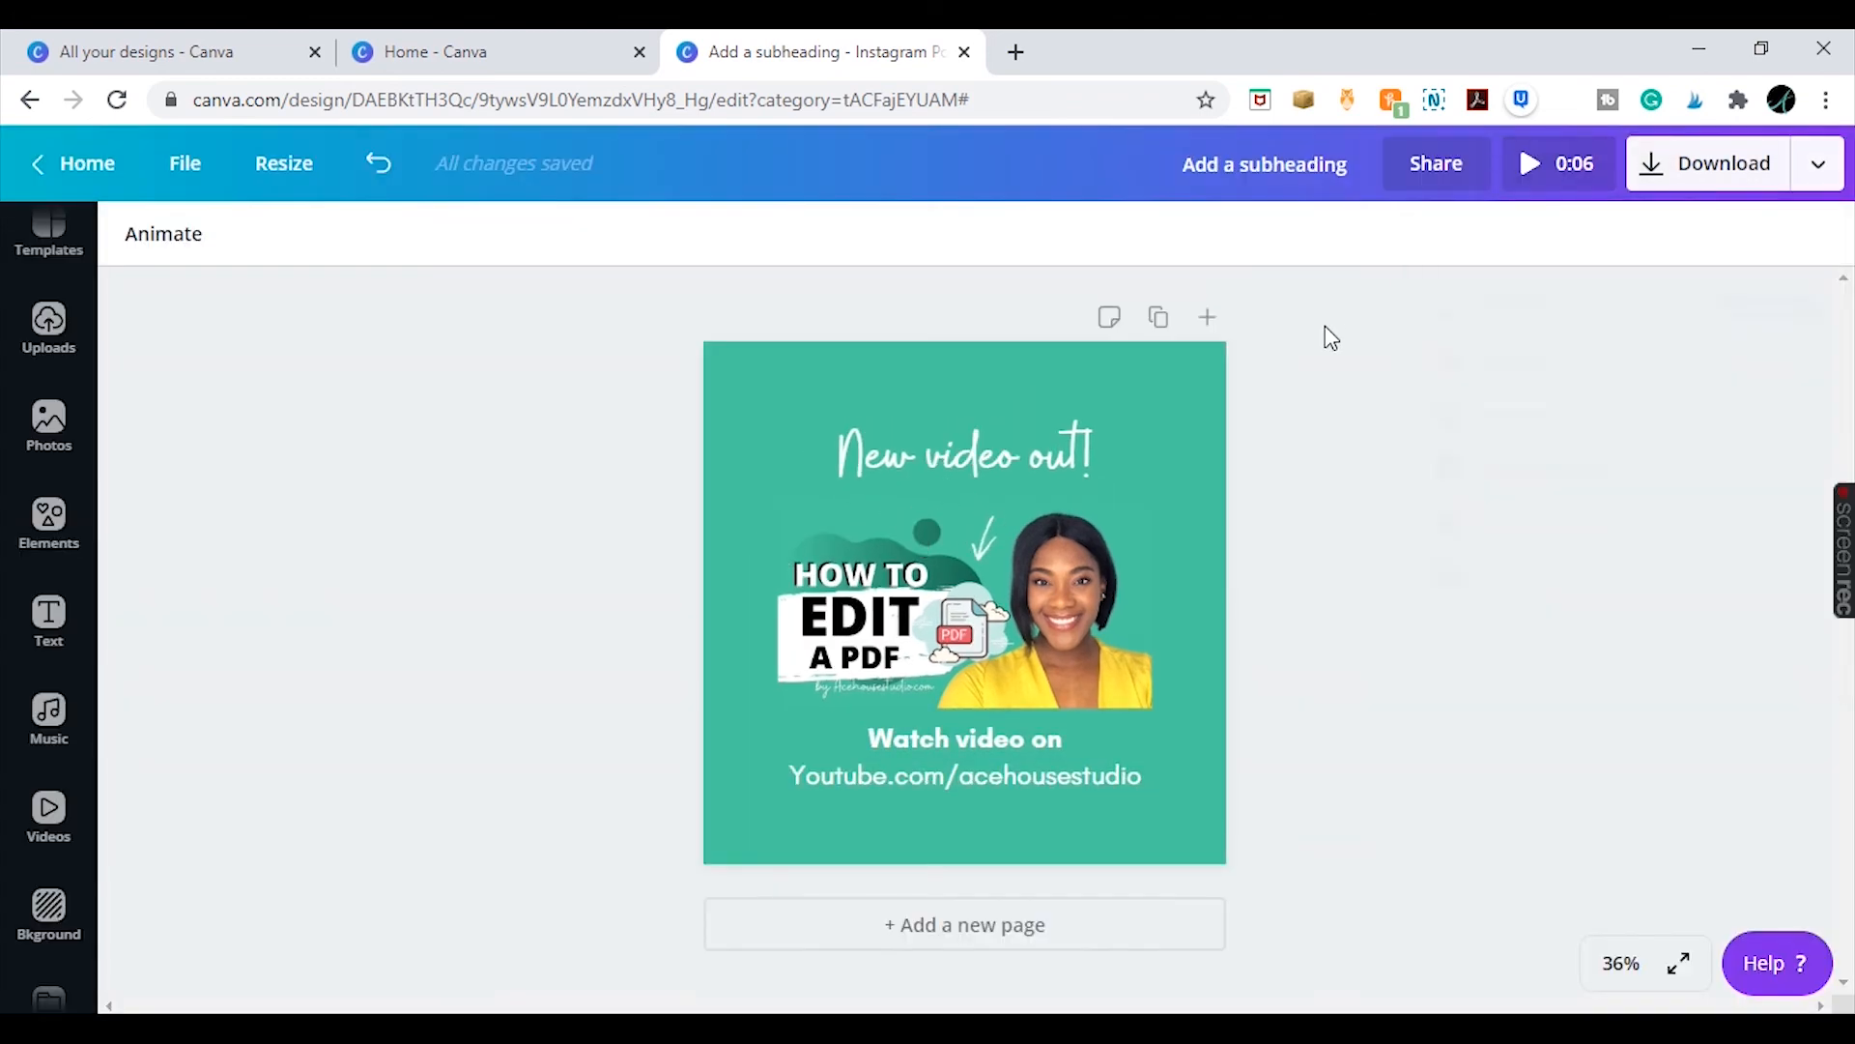
left_click(1821, 166)
left_click(1546, 304)
left_click(1482, 363)
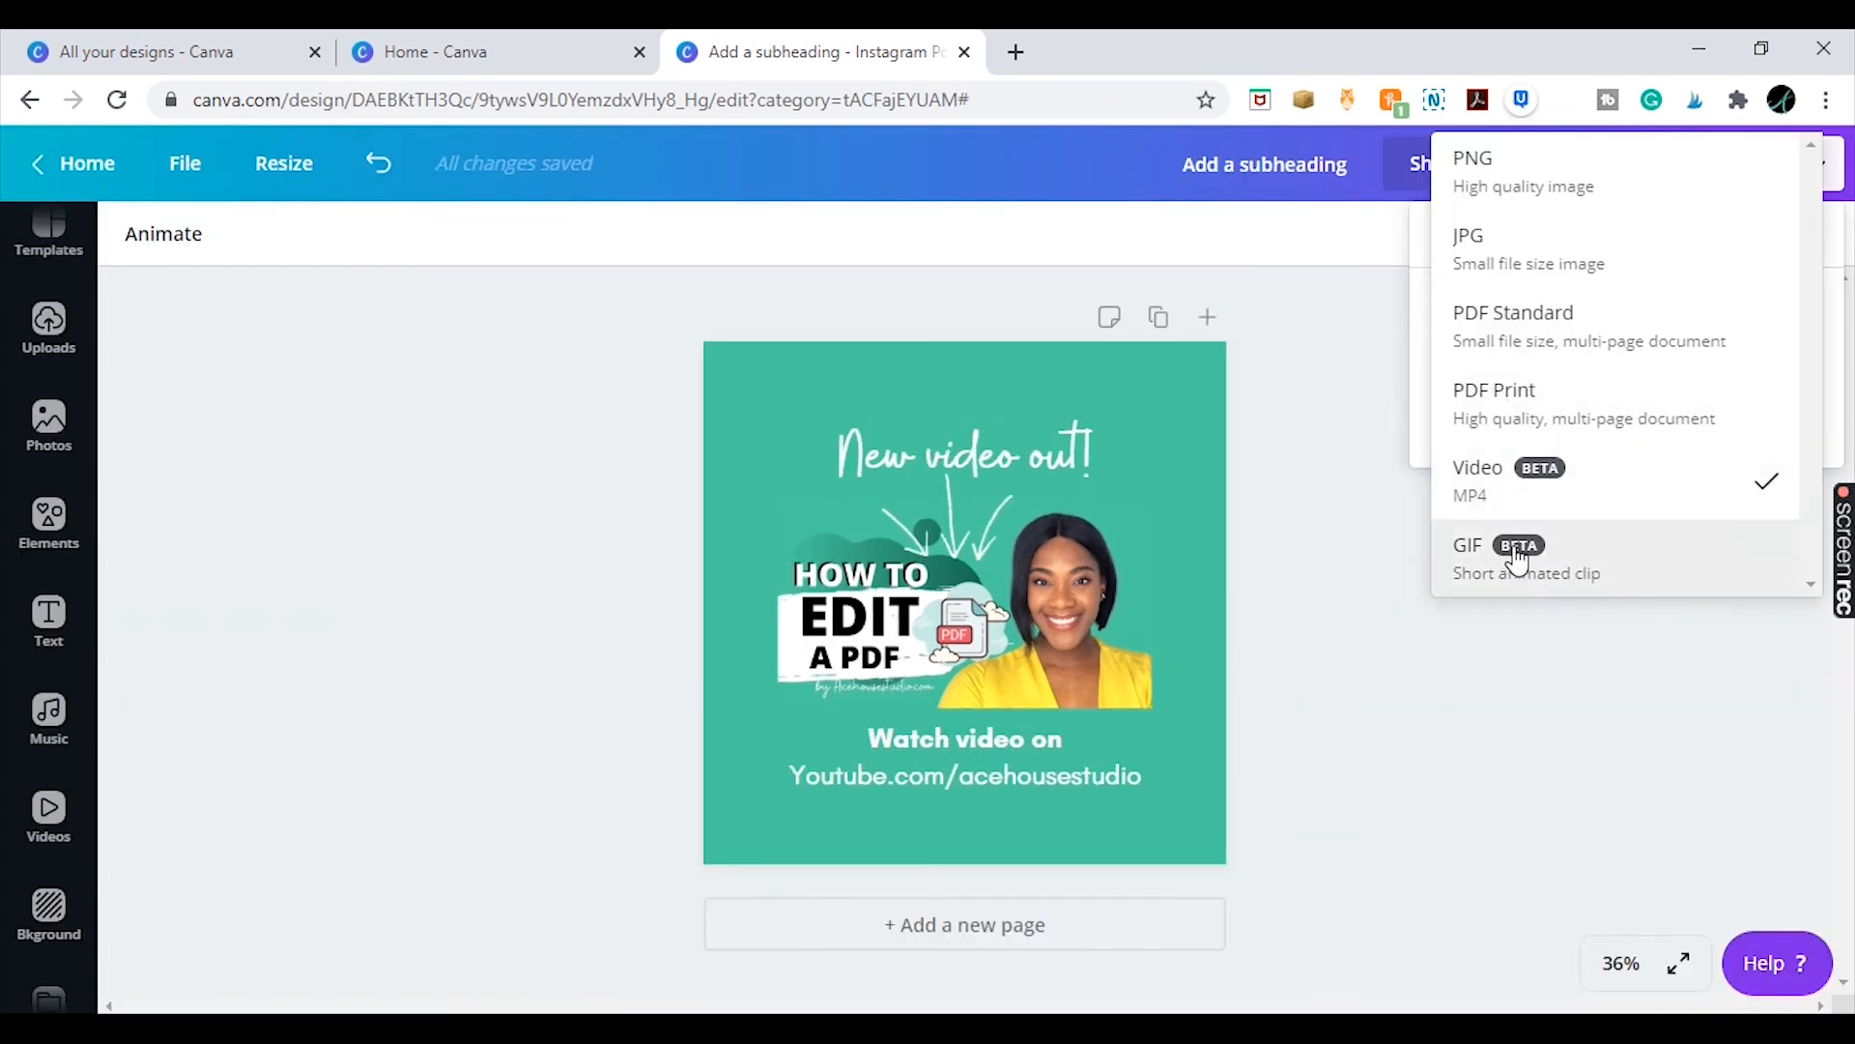
left_click(1509, 553)
left_click(1550, 438)
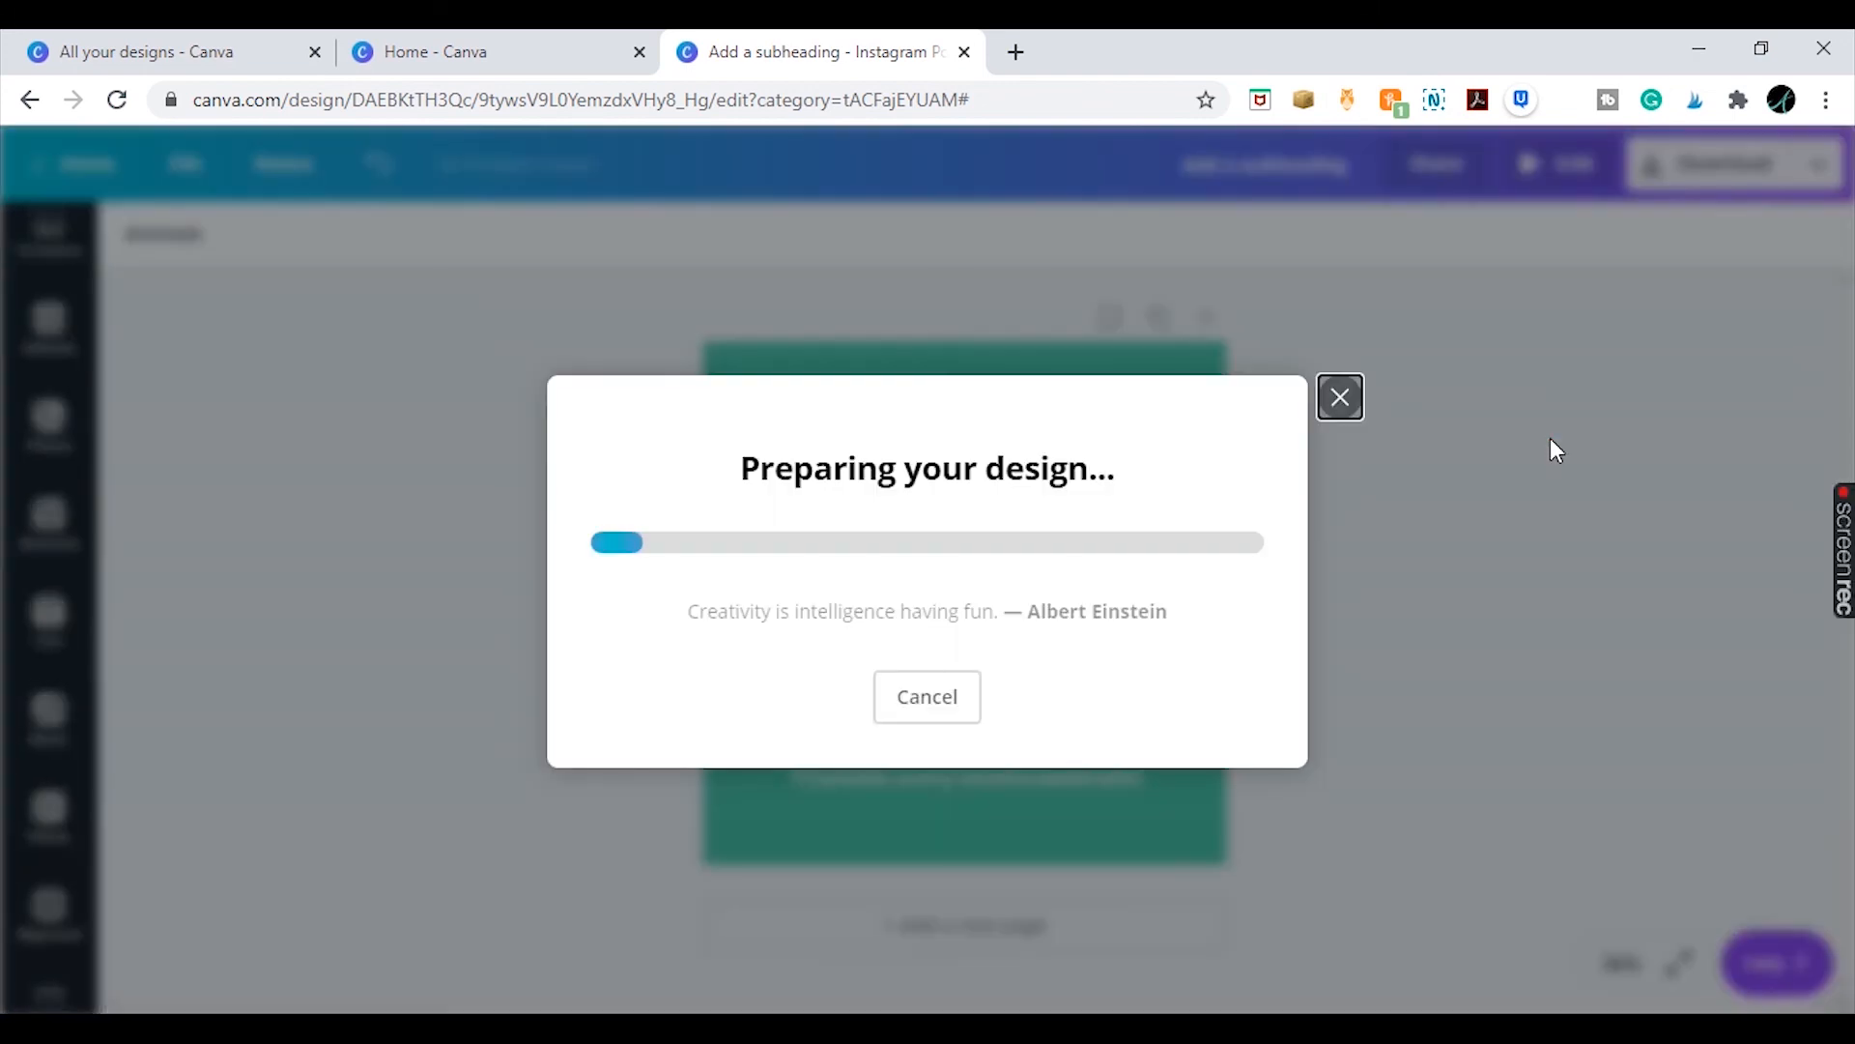